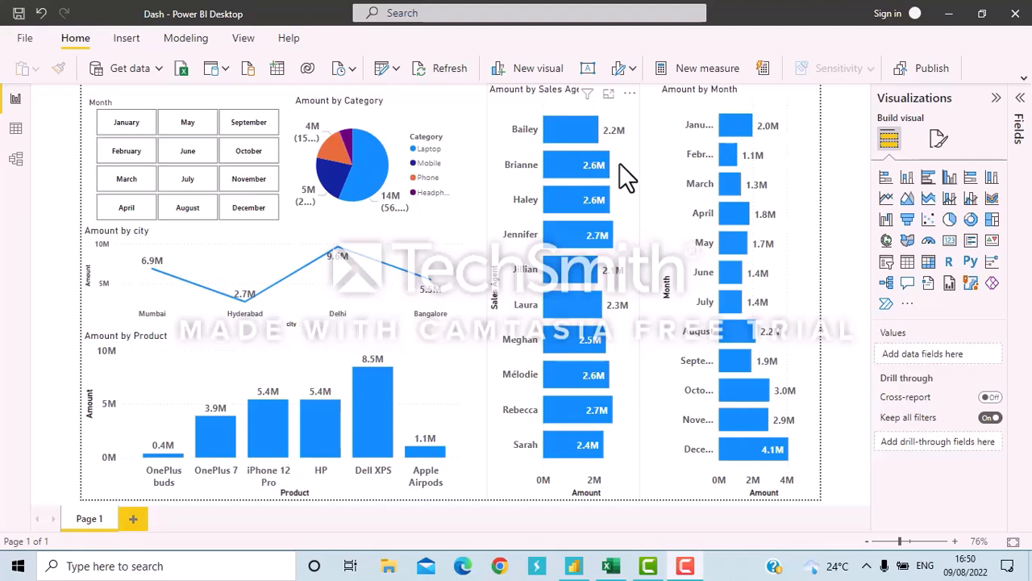
Switch to the Sales Data workbook in Excel and go to the first header cell of the data.
{"action": "left_click", "coordinate": [613, 563]}
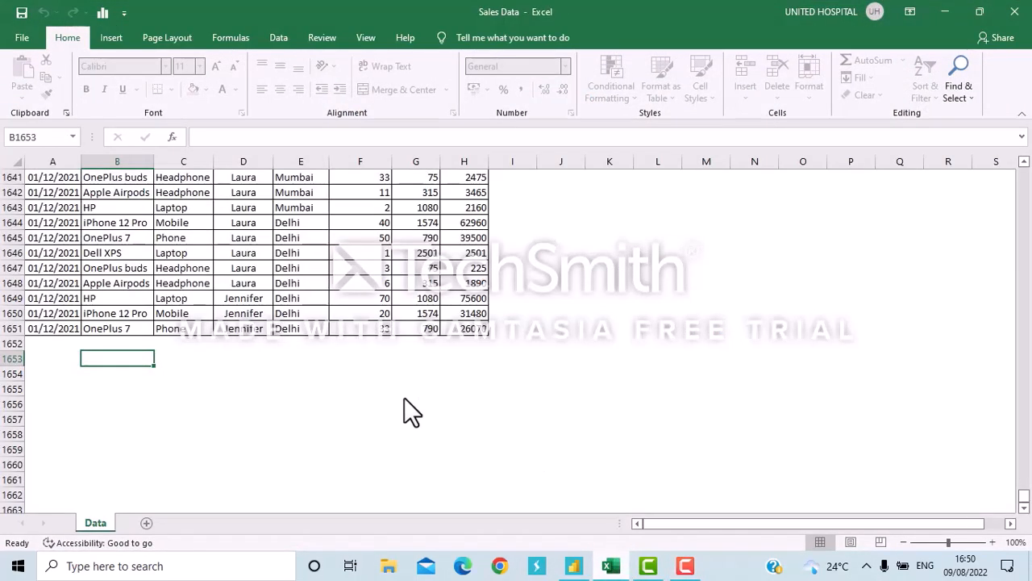
{"action": "left_click", "coordinate": [109, 303]}
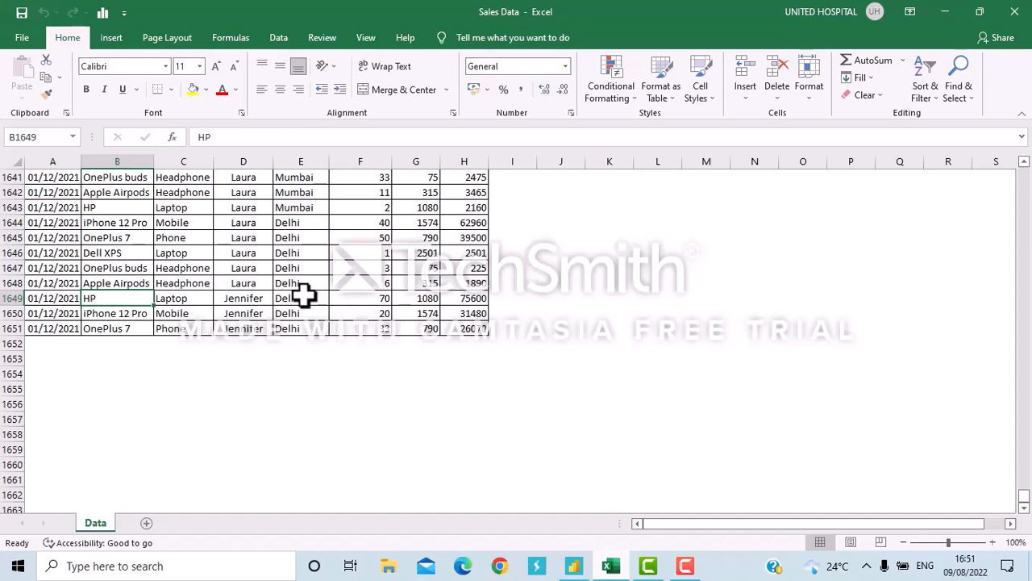
{"action": "key", "text": "ctrl+shift+Up"}
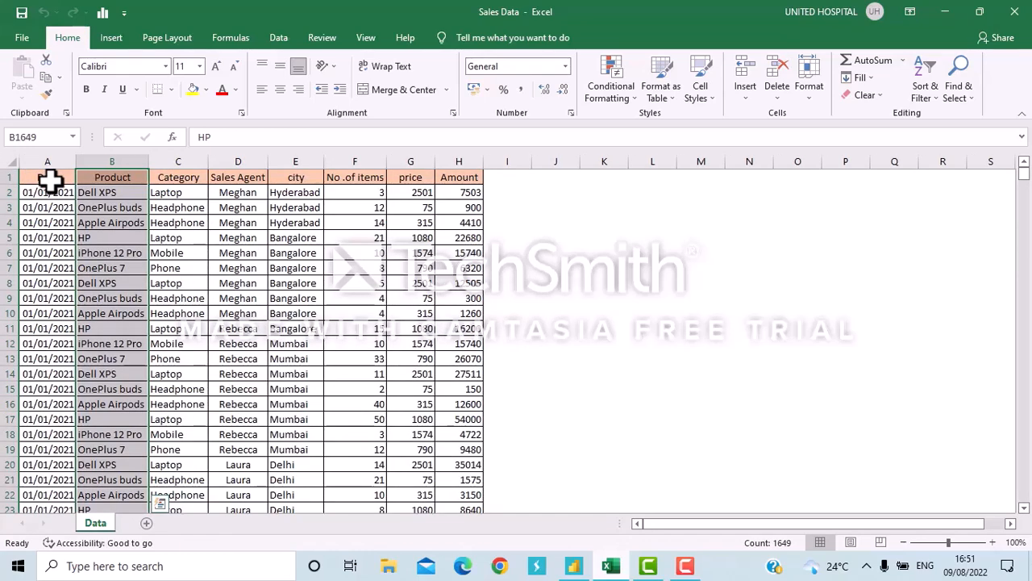
{"action": "left_click", "coordinate": [50, 181]}
Go through the column headers from Product to Amount one by one, and return to the Date header.
{"action": "key", "text": "Right"}
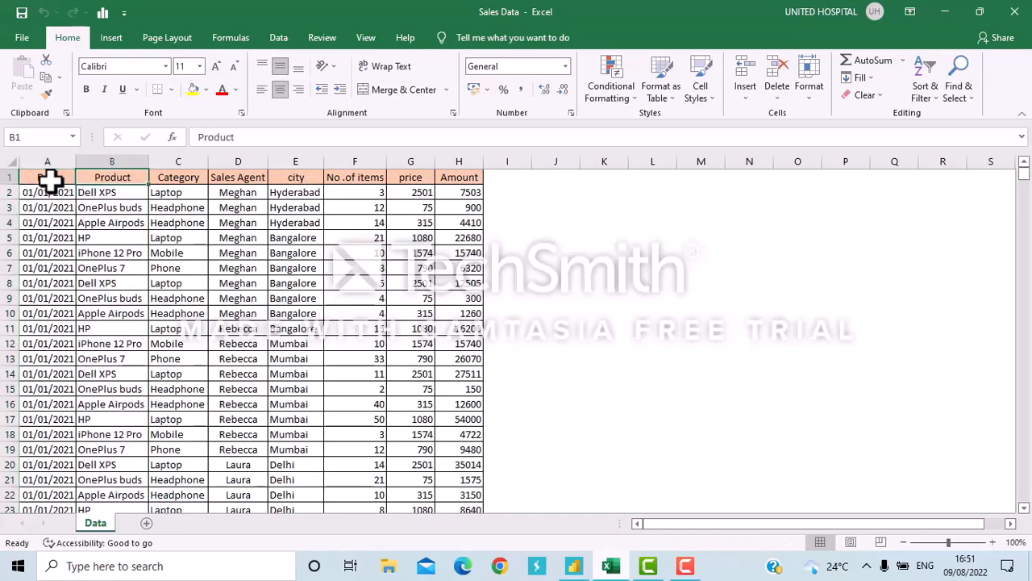
{"action": "key", "text": "Right"}
{"action": "key", "text": "Right"}
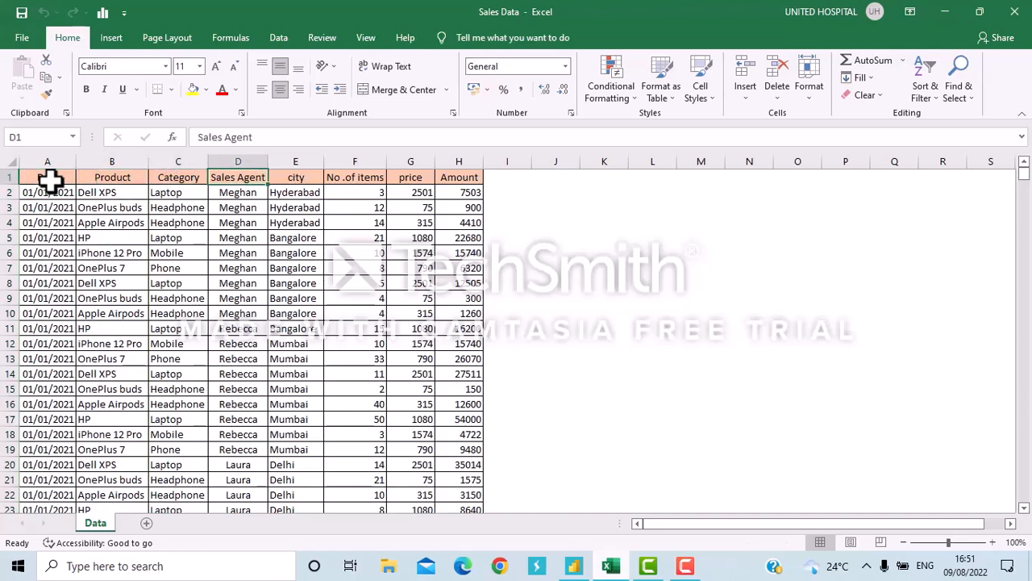
{"action": "key", "text": "Right"}
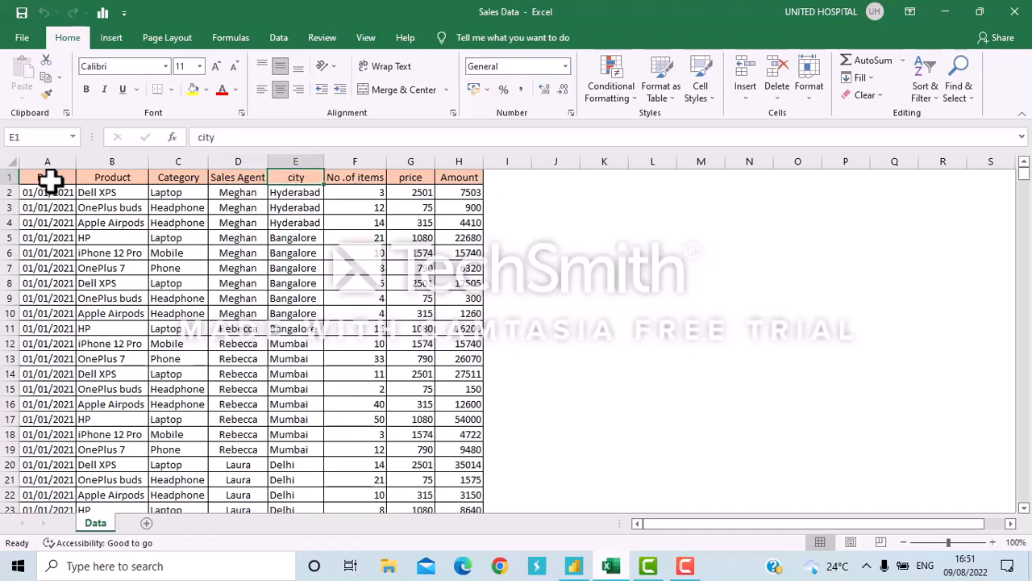
{"action": "key", "text": "Right"}
{"action": "key", "text": "Right"}
{"action": "key", "text": "Right"}
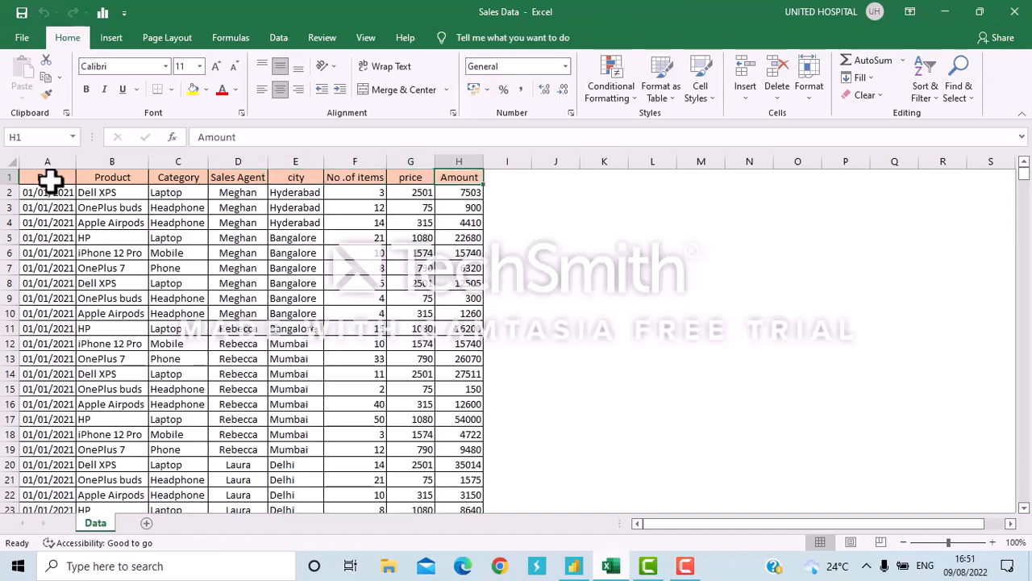
{"action": "key", "text": "Left"}
{"action": "key", "text": "Left"}
{"action": "key", "text": "Left"}
{"action": "key", "text": "Left"}
{"action": "key", "text": "Left"}
{"action": "key", "text": "Left"}
{"action": "key", "text": "Left"}
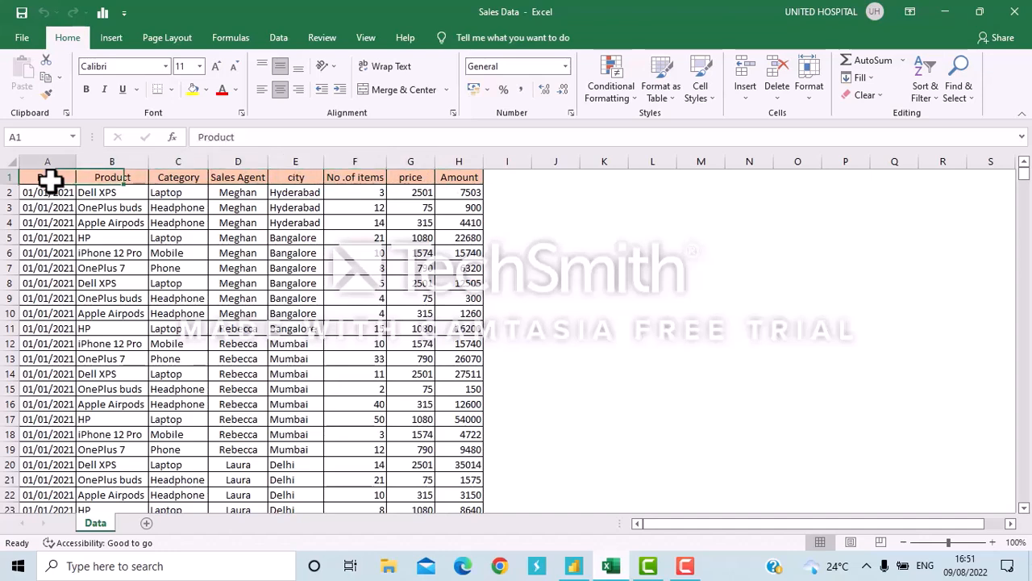
Select all dates below the Date header to check the number of records, and clear the selection.
{"action": "key", "text": "Down"}
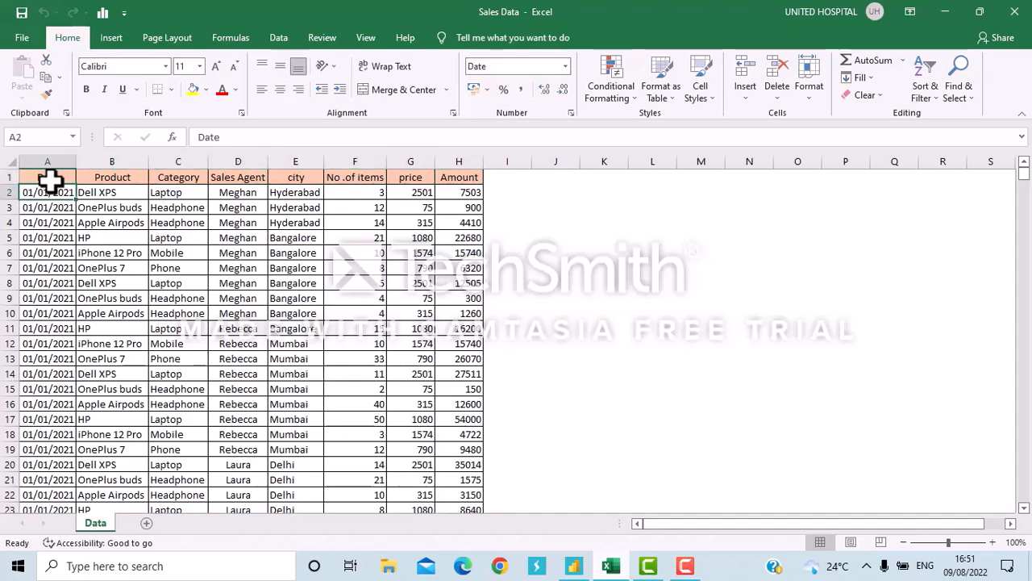
{"action": "key", "text": "ctrl+shift+Down"}
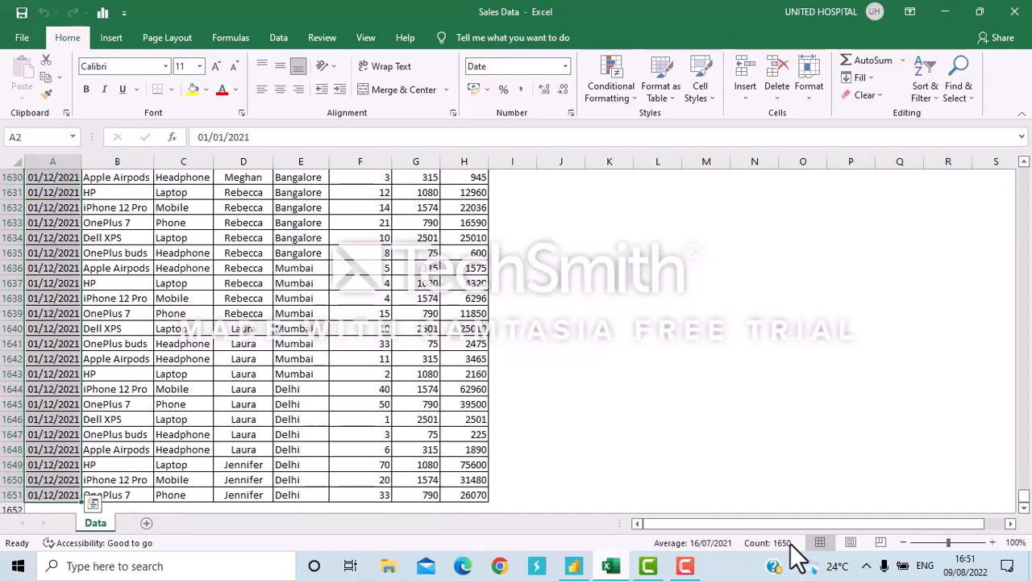
{"action": "left_click", "coordinate": [737, 431]}
{"action": "left_click", "coordinate": [388, 373]}
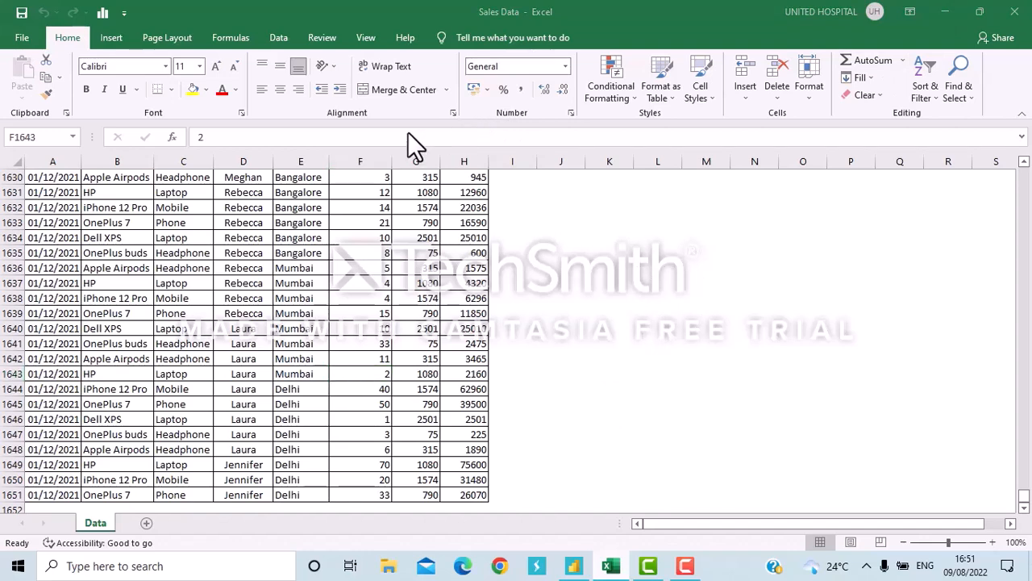
Switch to the Dash report in Power BI Desktop and select March in the Month slicer.
{"action": "key", "text": "alt+Tab"}
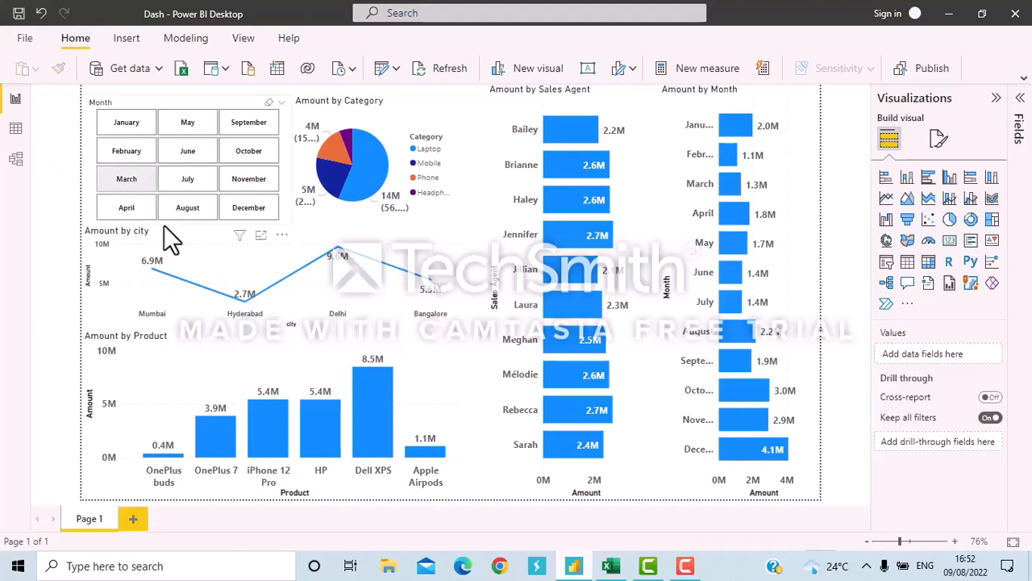
{"action": "left_click", "coordinate": [130, 187]}
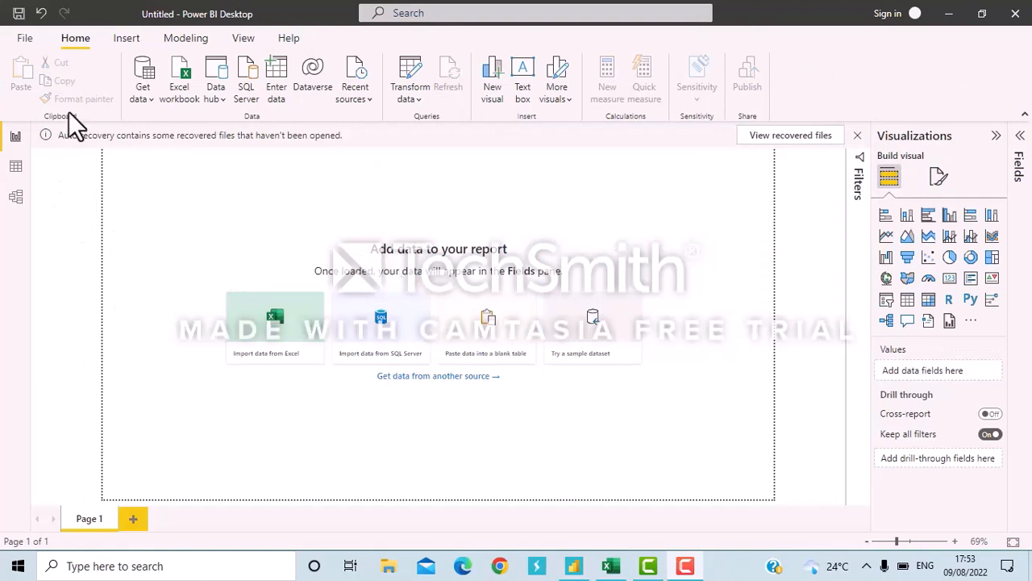
Look through the common data sources available for importing data into the blank report.
{"action": "left_click", "coordinate": [146, 94]}
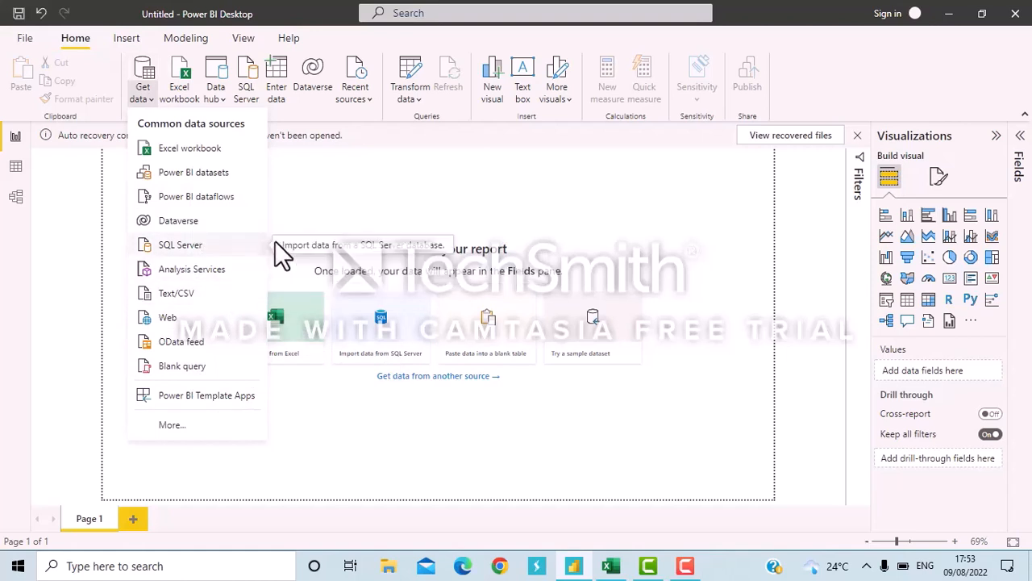
{"action": "left_click", "coordinate": [209, 299]}
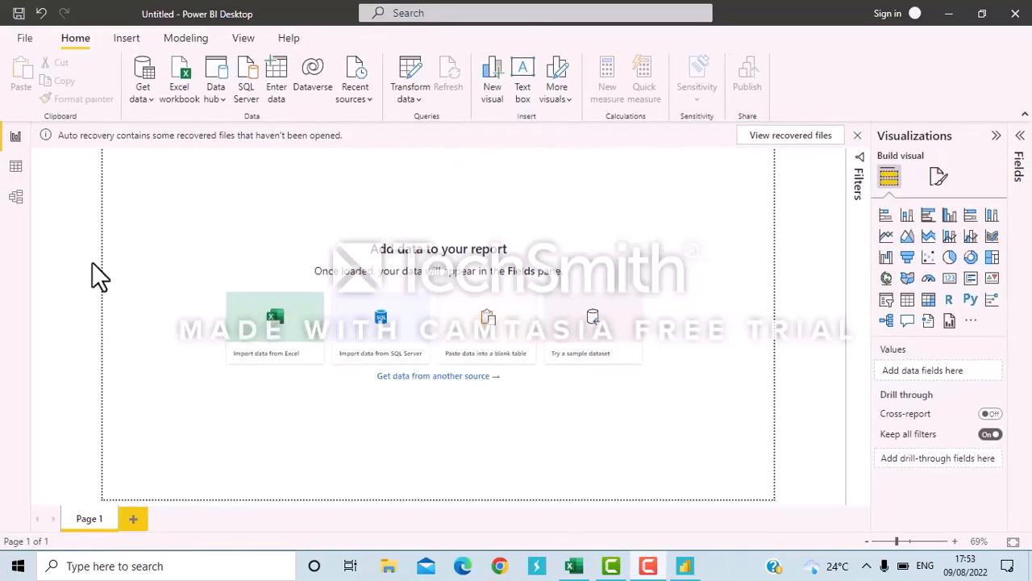
Save the blank report as a Power BI file named Dashboard in the REC folder.
{"action": "left_click", "coordinate": [20, 40]}
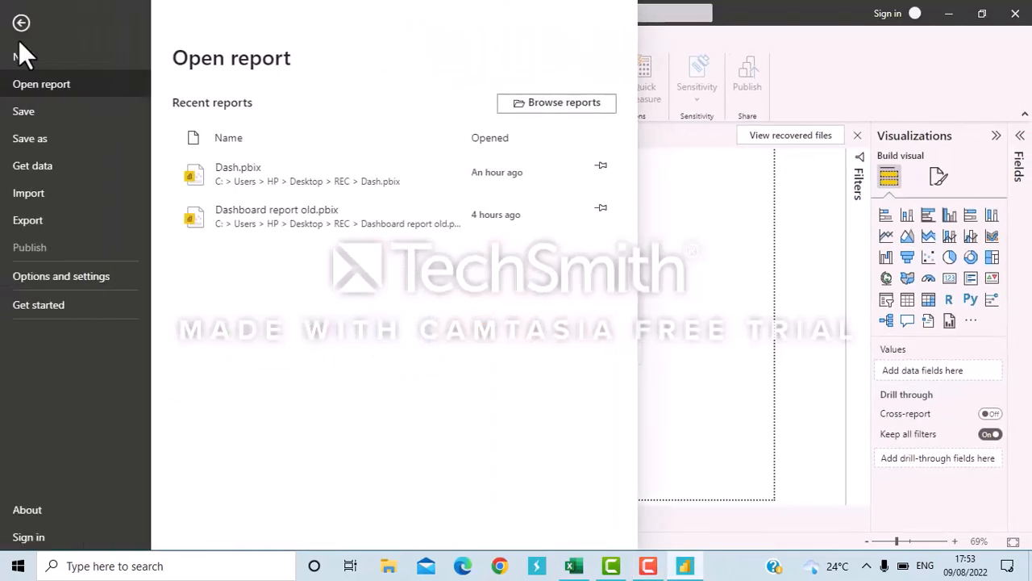
{"action": "left_click", "coordinate": [38, 113]}
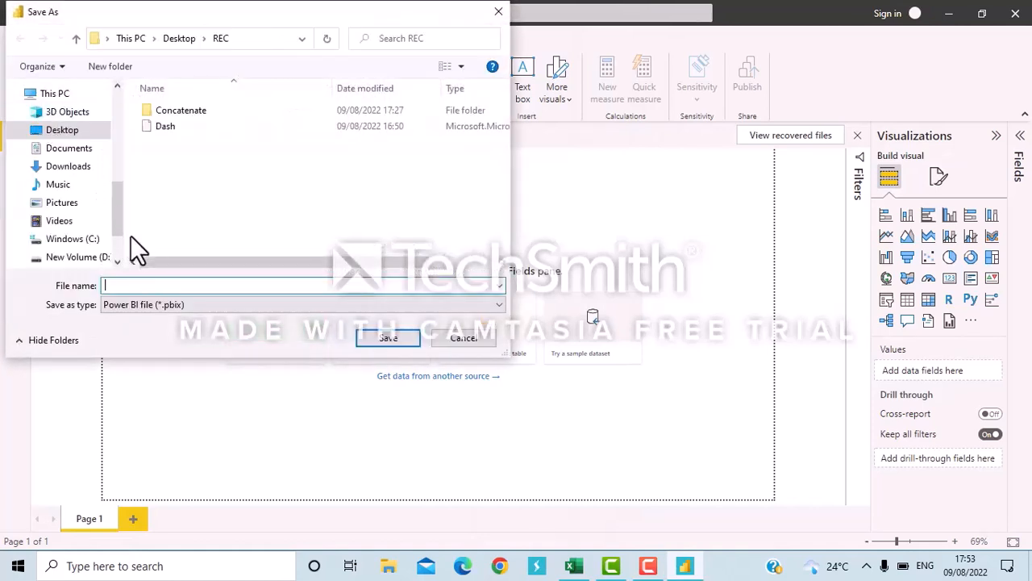
{"action": "type", "text": "Das"}
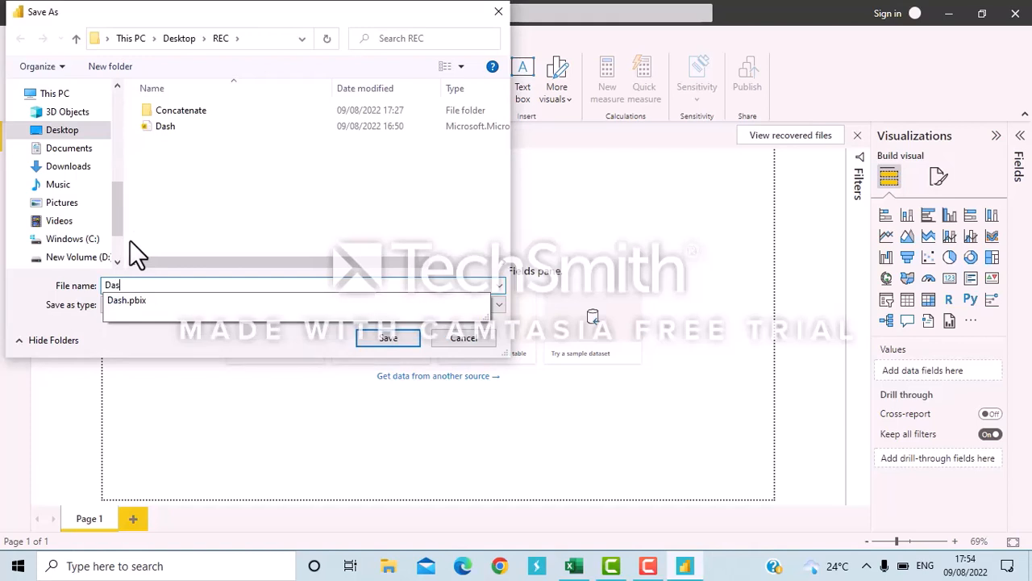
{"action": "type", "text": "hboard"}
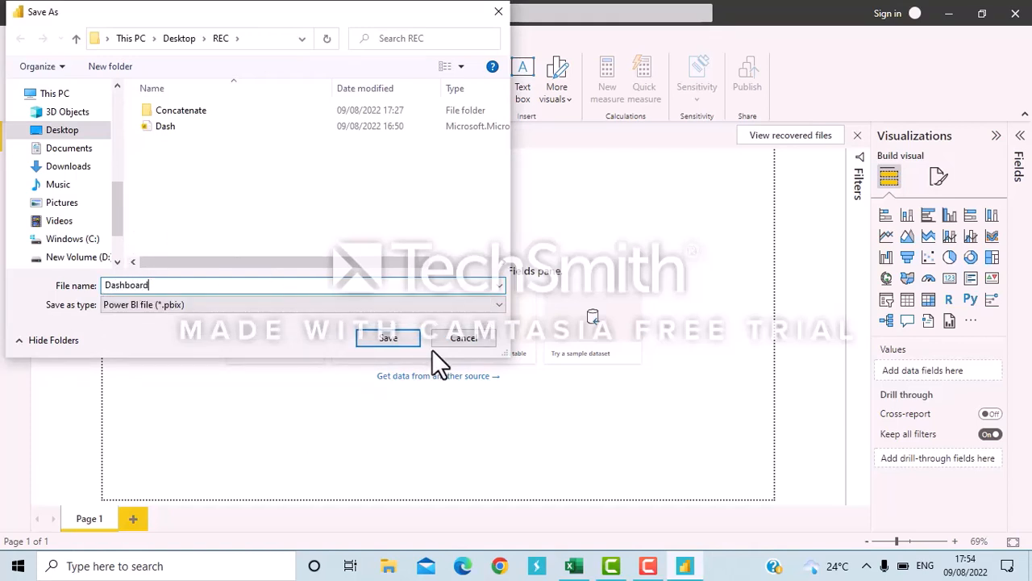
{"action": "left_click", "coordinate": [402, 343]}
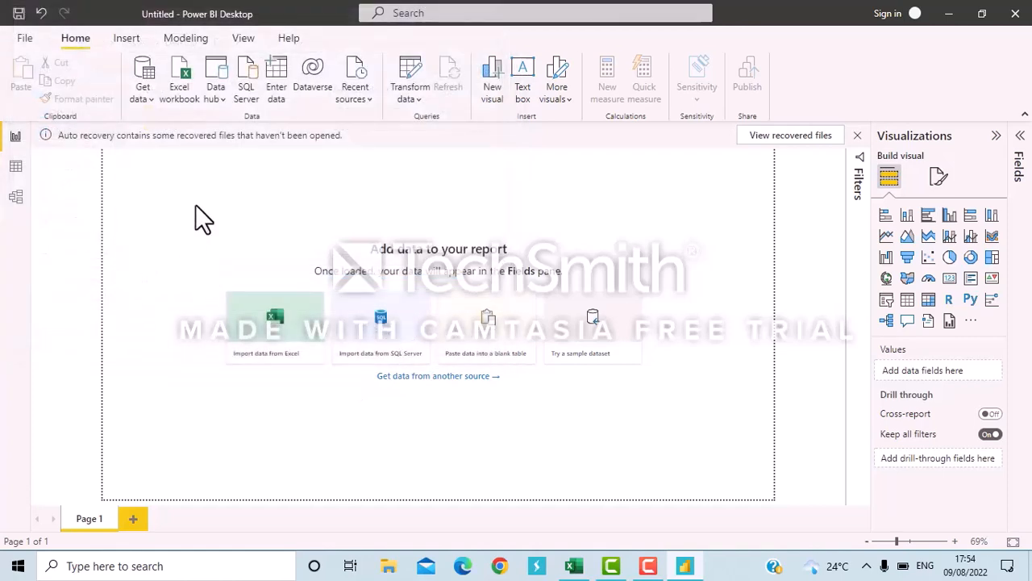
Review the Sales Data headers from Date to Amount in Excel, and return to the blank Power BI report.
{"action": "left_click", "coordinate": [178, 86]}
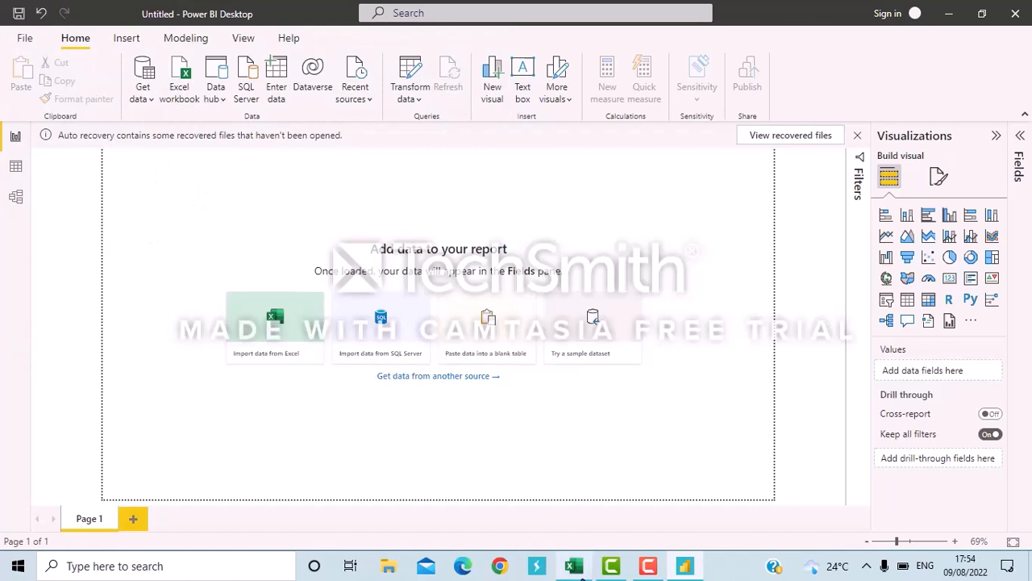
{"action": "left_click", "coordinate": [573, 567]}
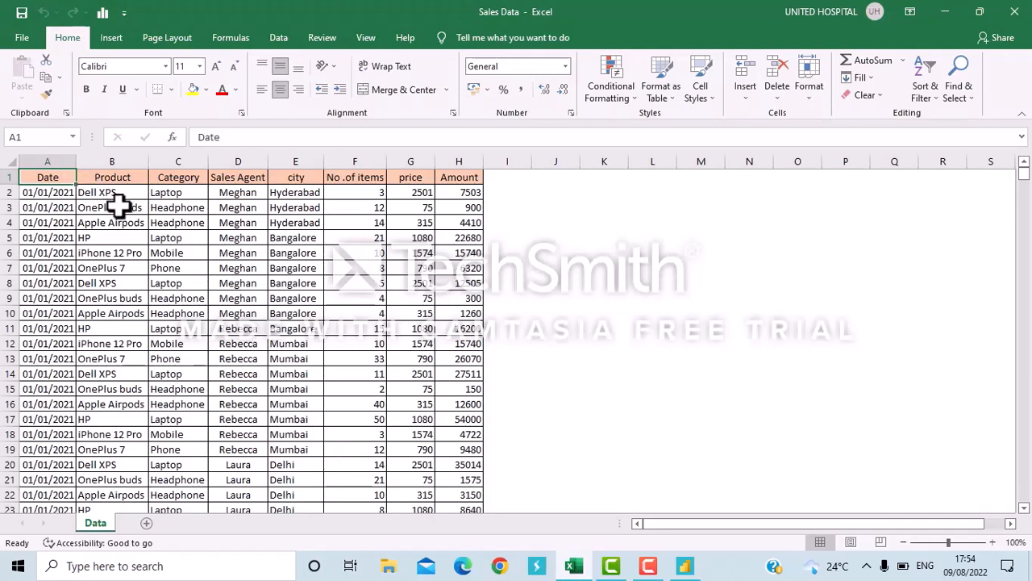
{"action": "key", "text": "Right"}
{"action": "key", "text": "Right"}
{"action": "key", "text": "Right"}
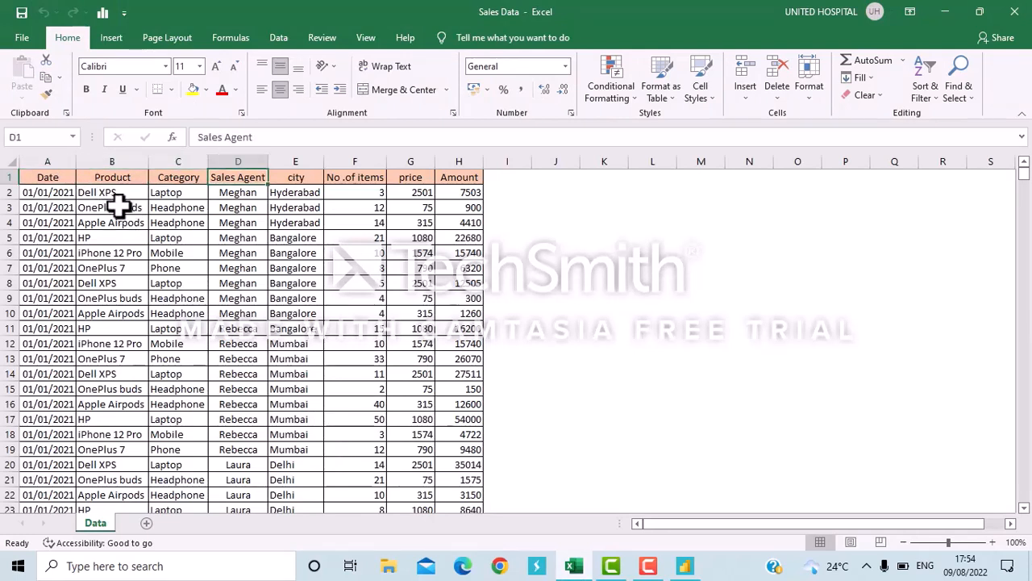
{"action": "key", "text": "Right"}
{"action": "key", "text": "Right"}
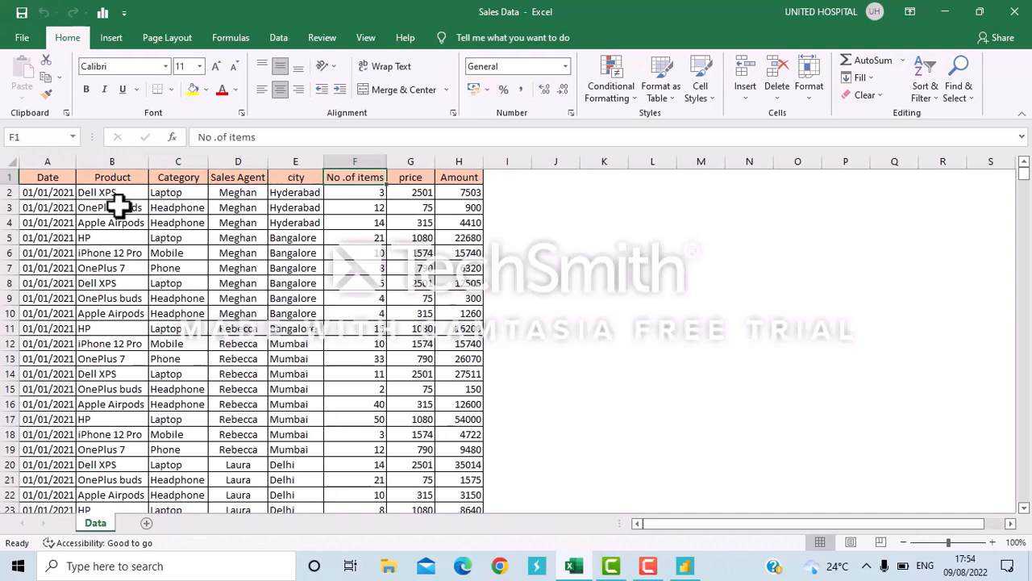
{"action": "key", "text": "Right"}
{"action": "key", "text": "Right"}
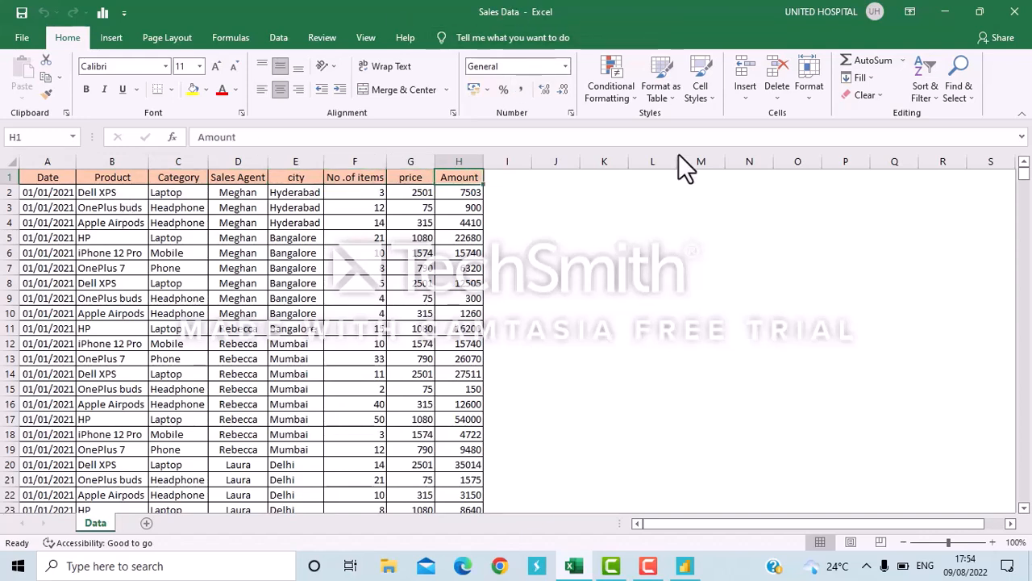
{"action": "left_click", "coordinate": [946, 14]}
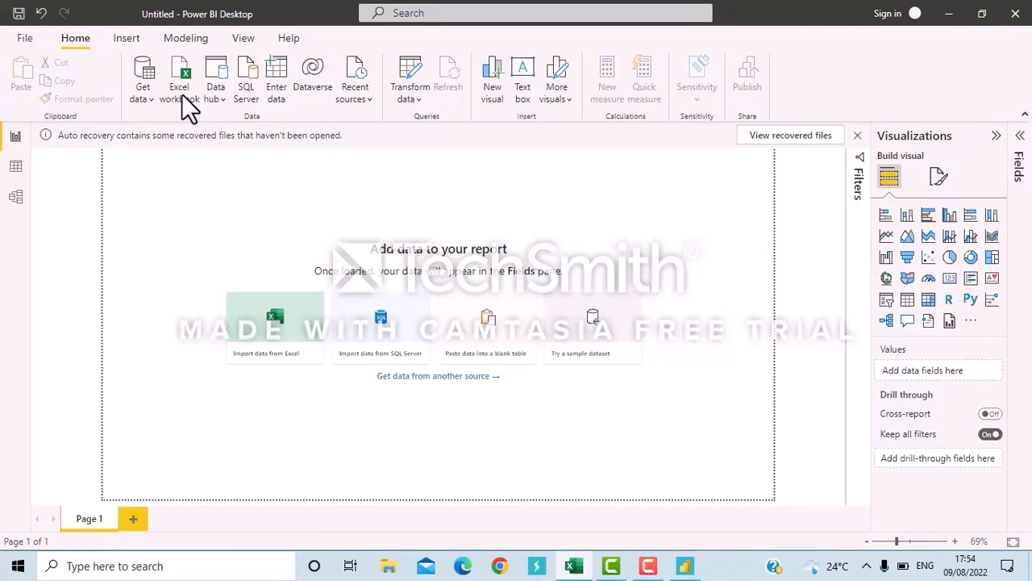
Connect the report to the Sales Data Excel workbook in the REC folder.
{"action": "left_click", "coordinate": [182, 94]}
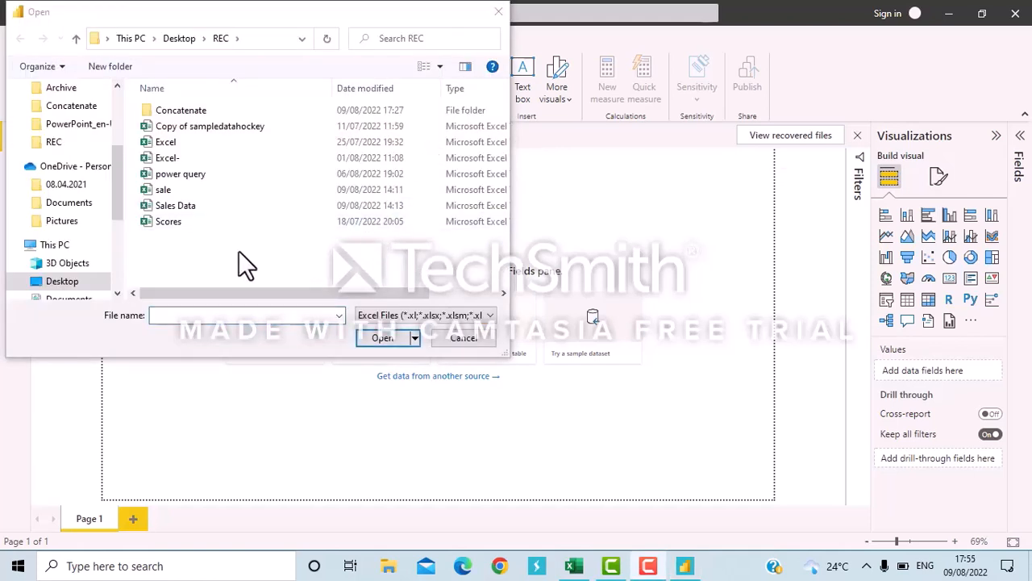
{"action": "left_click", "coordinate": [200, 209]}
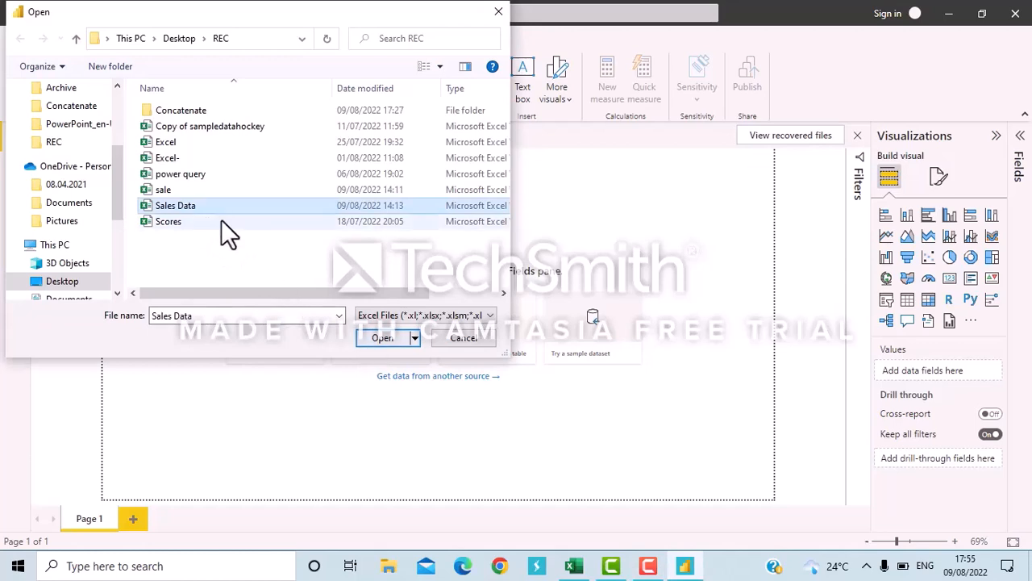
{"action": "left_click", "coordinate": [376, 340]}
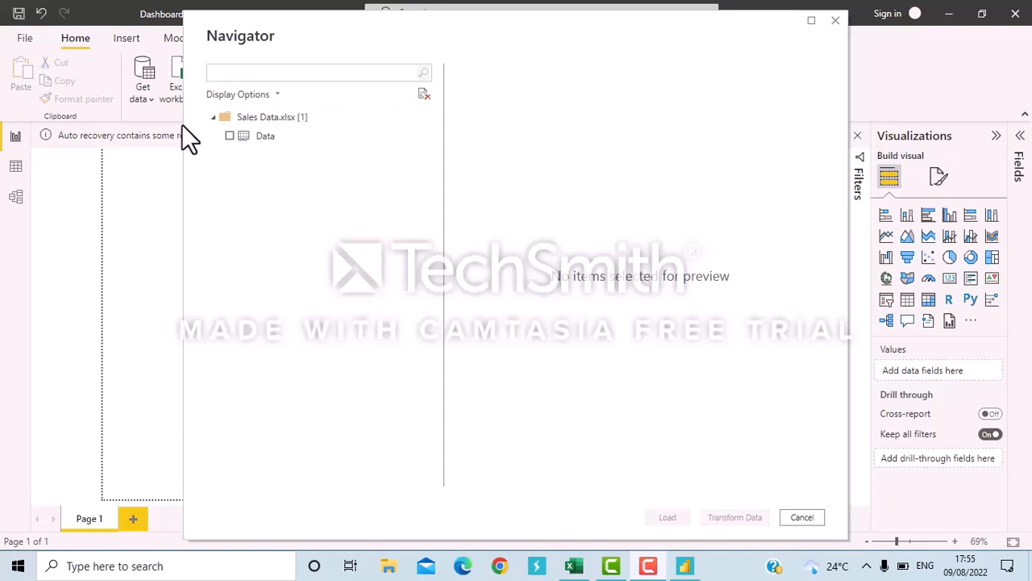
Choose the Data sheet of Sales Data.xlsx, check its preview, and load it into the report.
{"action": "left_click", "coordinate": [224, 140]}
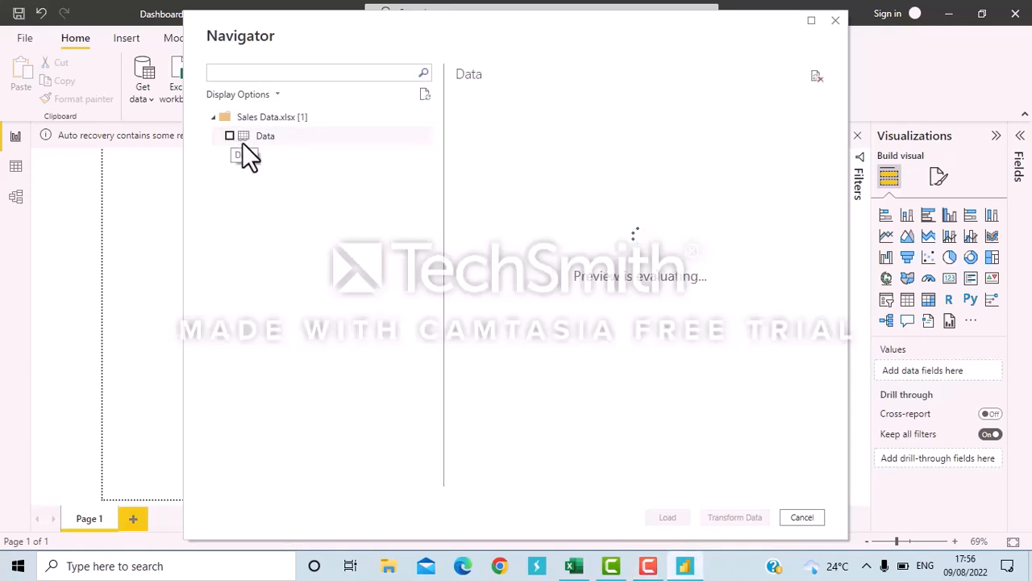
{"action": "left_click", "coordinate": [230, 136]}
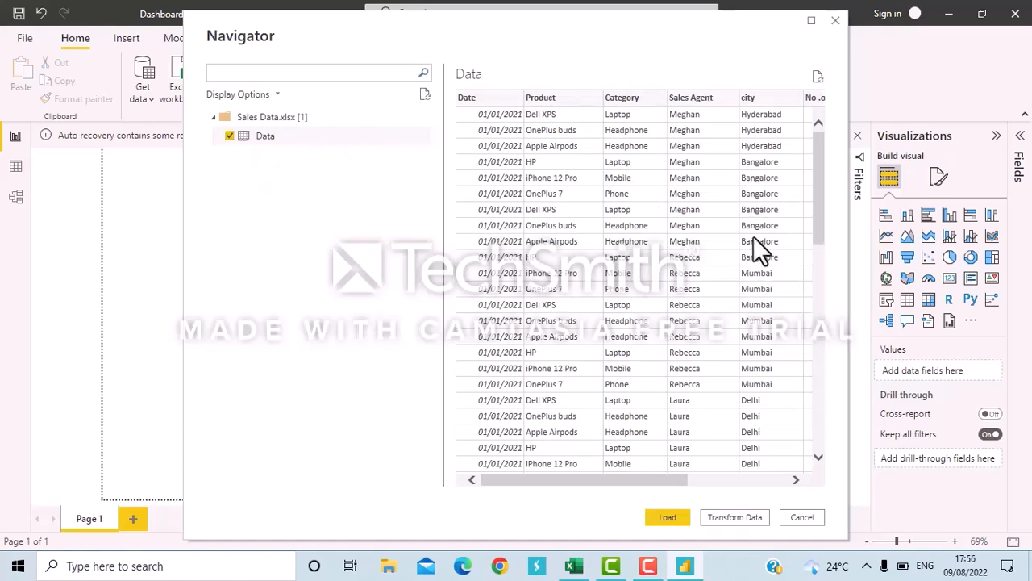
{"action": "scroll", "coordinate": [749, 352], "scroll_direction": "down", "scroll_amount": 15}
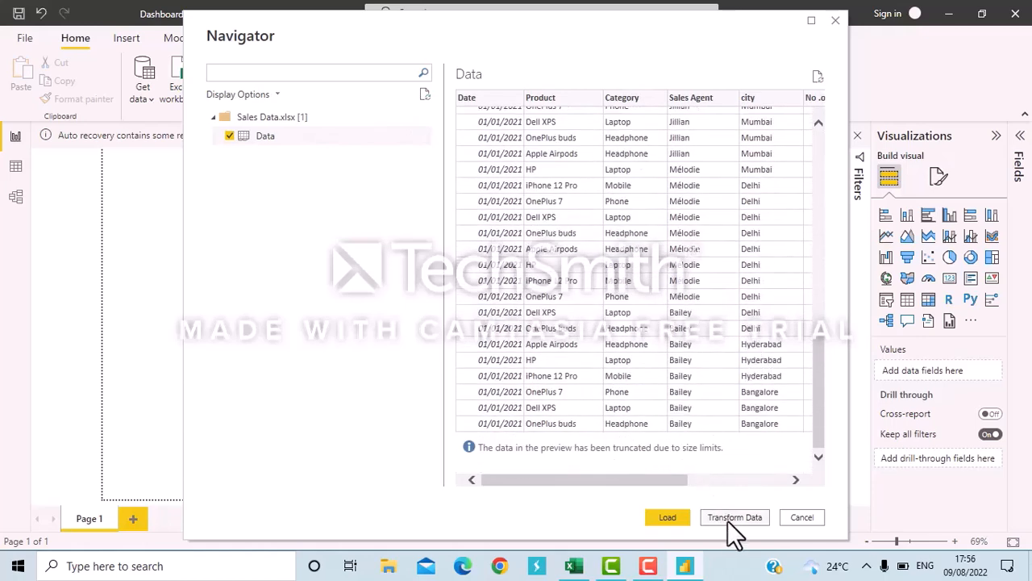
{"action": "left_click", "coordinate": [729, 522]}
{"action": "scroll", "coordinate": [664, 431], "scroll_direction": "up", "scroll_amount": 5}
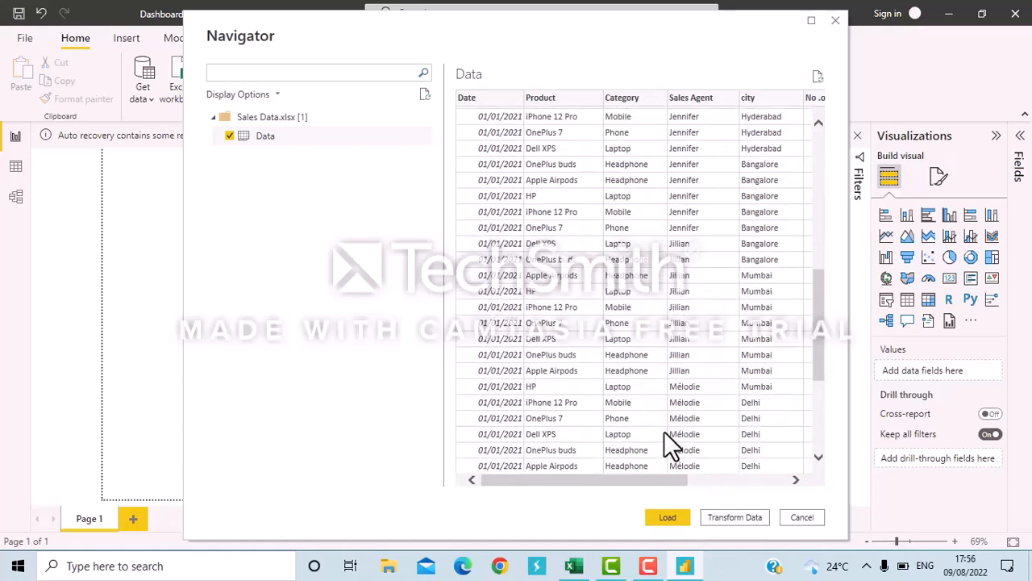
{"action": "scroll", "coordinate": [663, 431], "scroll_direction": "down", "scroll_amount": 5}
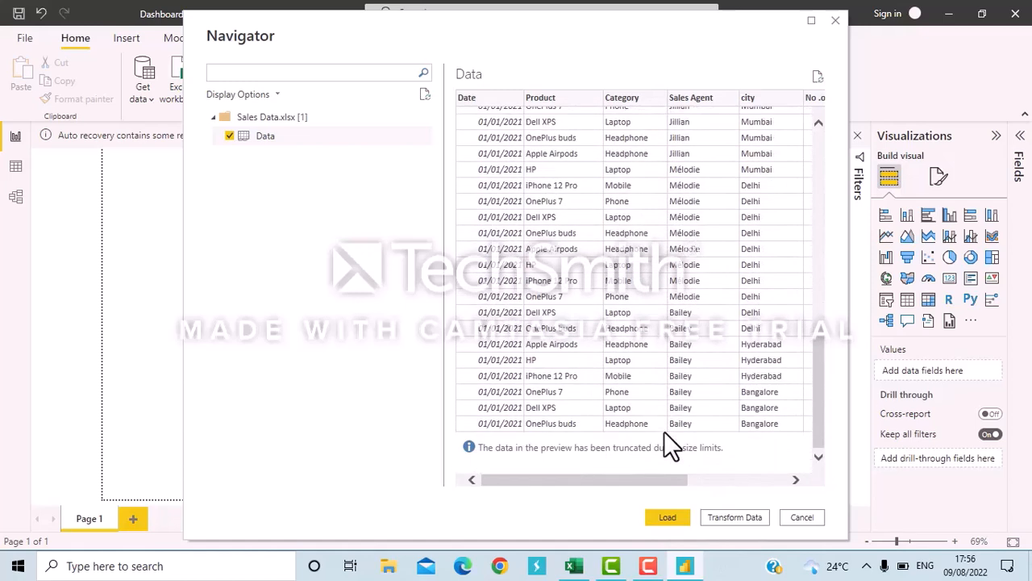
{"action": "left_click", "coordinate": [667, 517]}
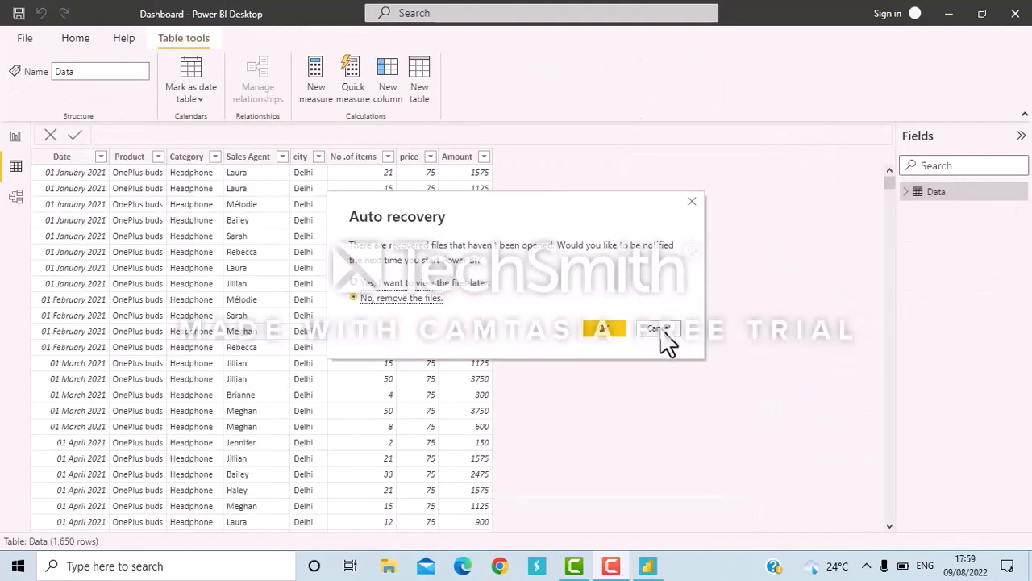
Cancel the auto recovery prompt and return from the loaded Data table to the blank report page.
{"action": "left_click", "coordinate": [659, 328]}
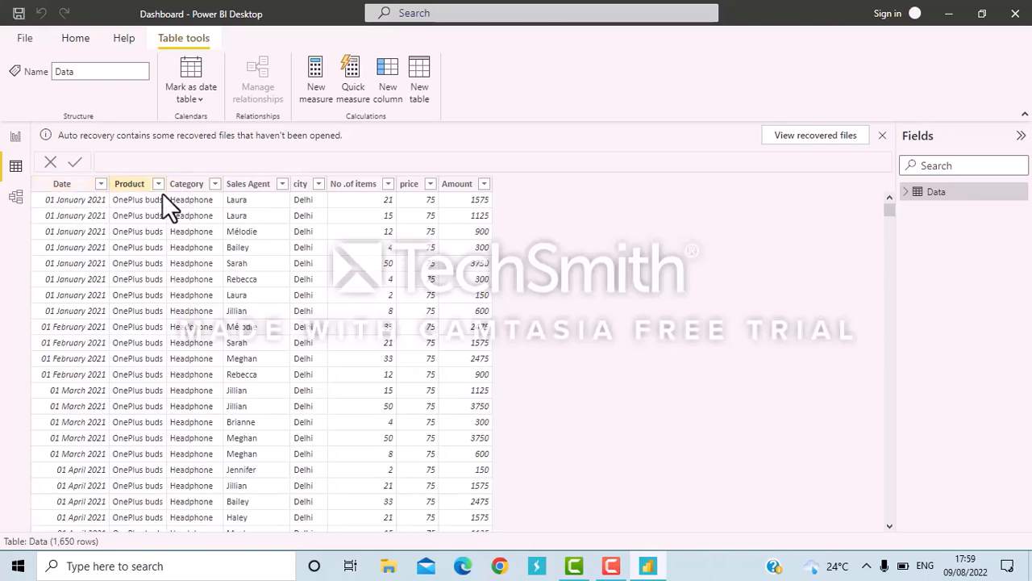
{"action": "left_click", "coordinate": [237, 258]}
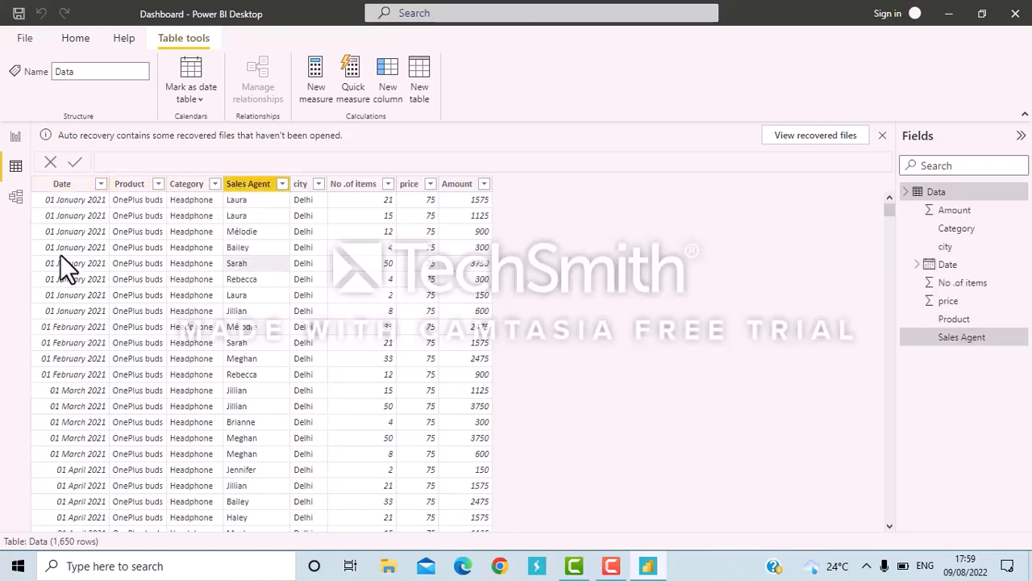
{"action": "left_click", "coordinate": [16, 139]}
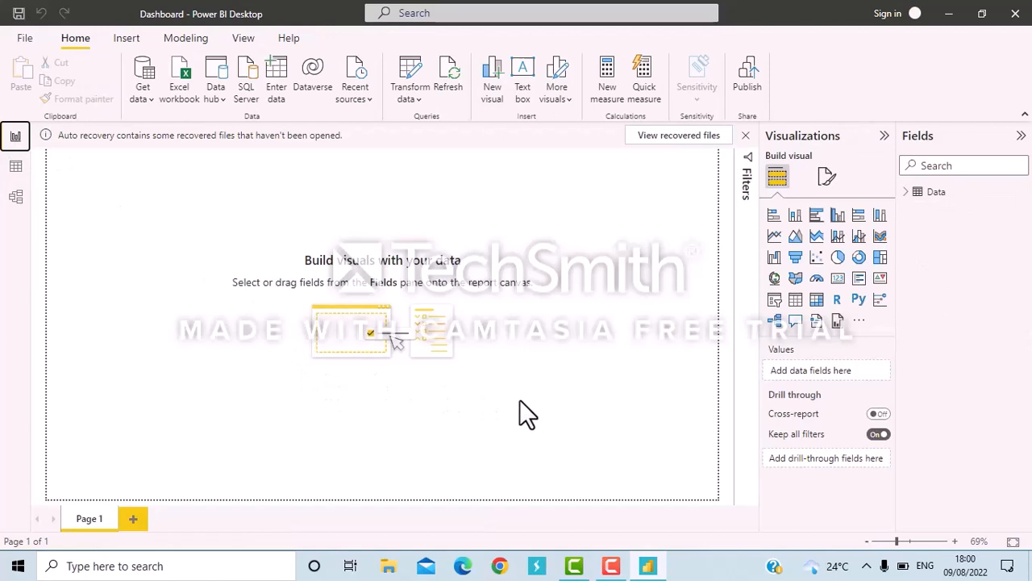
Add a clustered bar chart, stretch it to nearly the full page height, and place it along the page's right edge.
{"action": "left_click", "coordinate": [817, 218]}
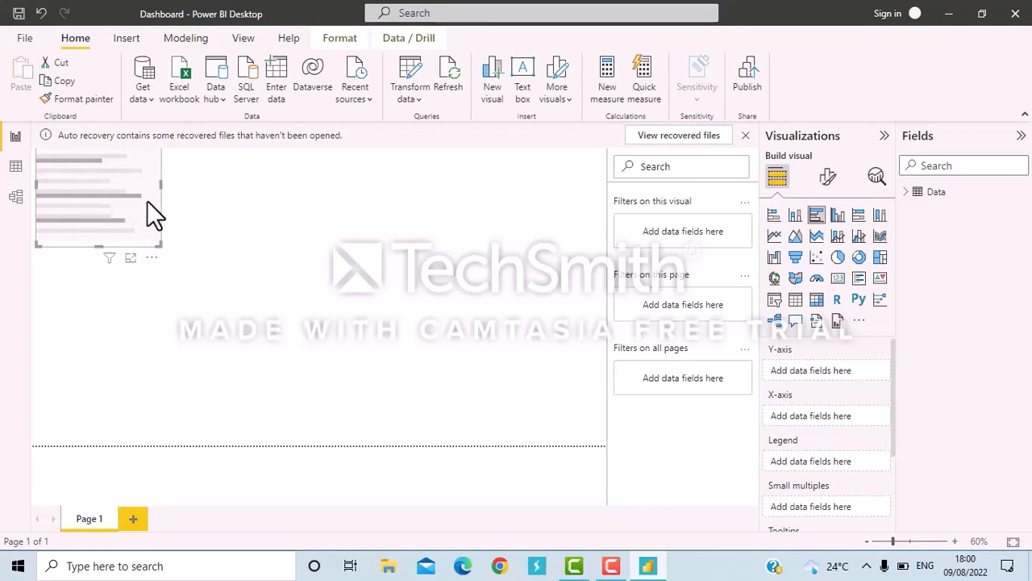
{"action": "left_click_drag", "start_coordinate": [147, 200], "coordinate": [122, 313]}
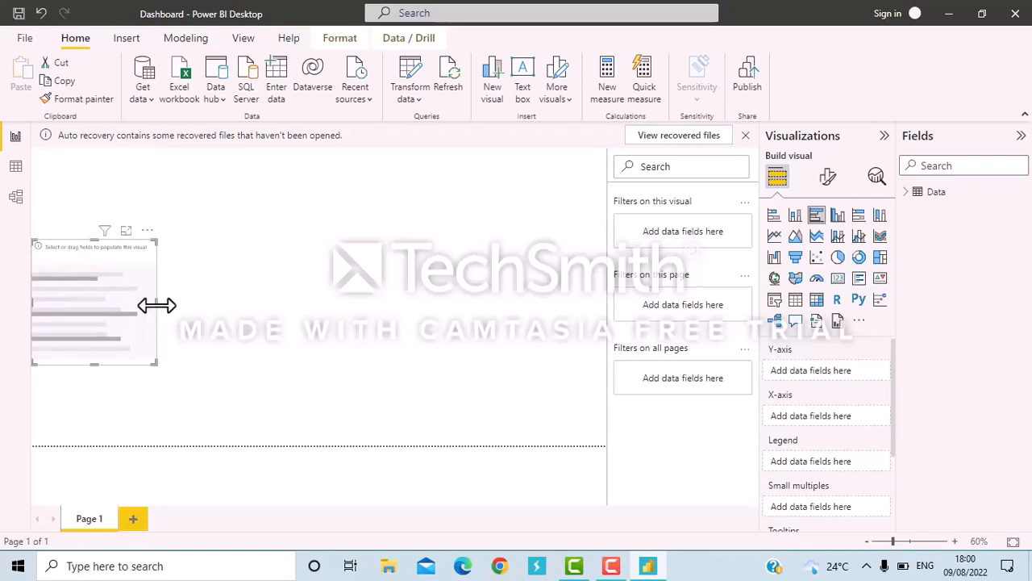
{"action": "left_click_drag", "start_coordinate": [93, 239], "coordinate": [85, 150]}
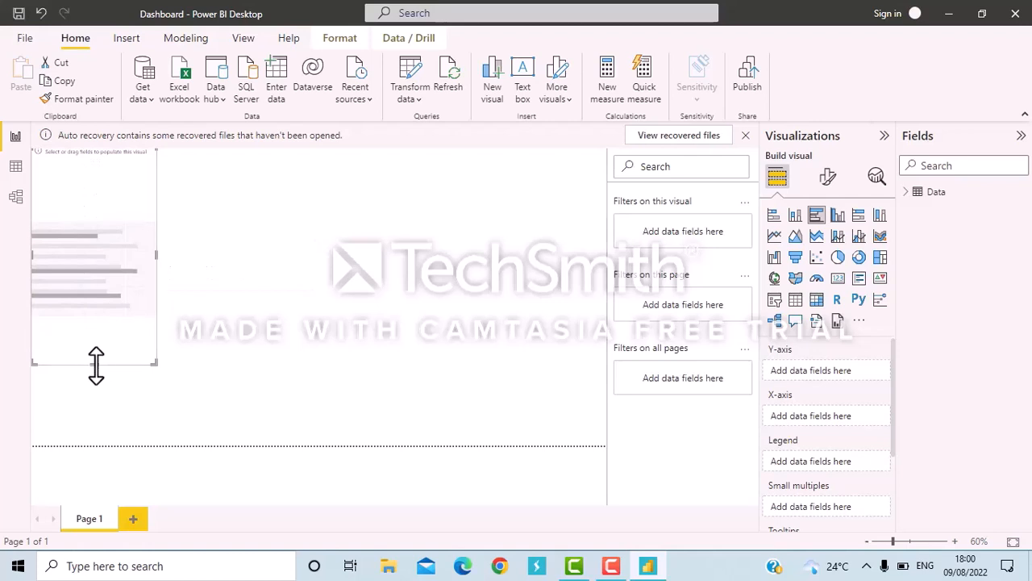
{"action": "left_click_drag", "start_coordinate": [96, 363], "coordinate": [101, 446]}
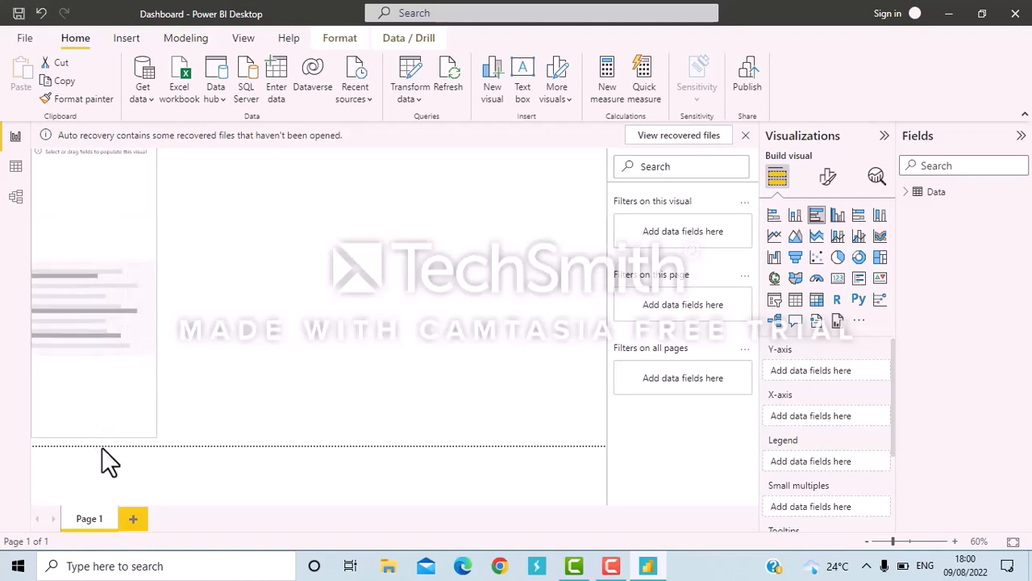
{"action": "left_click_drag", "start_coordinate": [119, 242], "coordinate": [590, 323]}
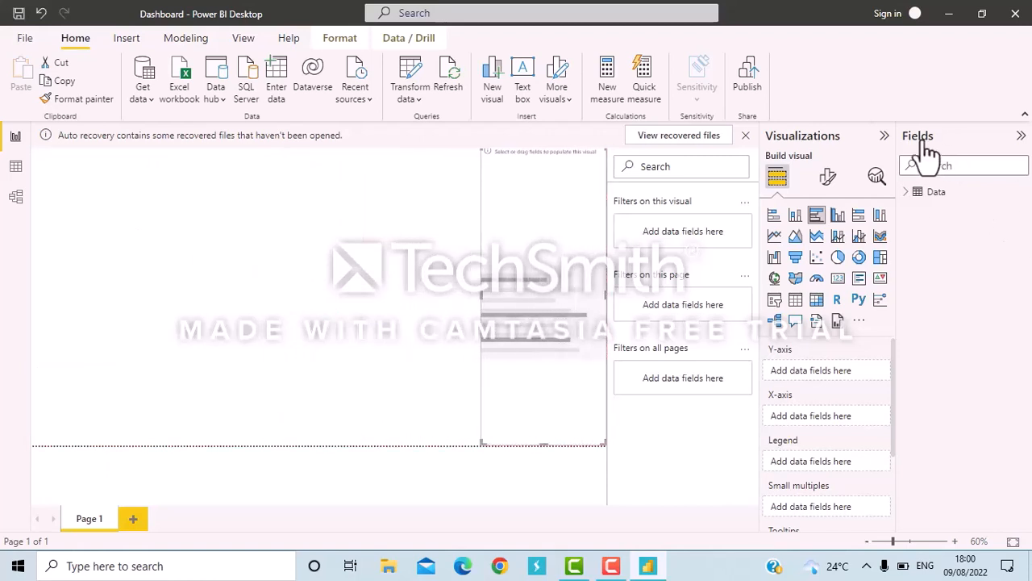
Plot Amount by Month in the bar chart, using Month from the Date Hierarchy and the Amount field.
{"action": "left_click", "coordinate": [910, 202]}
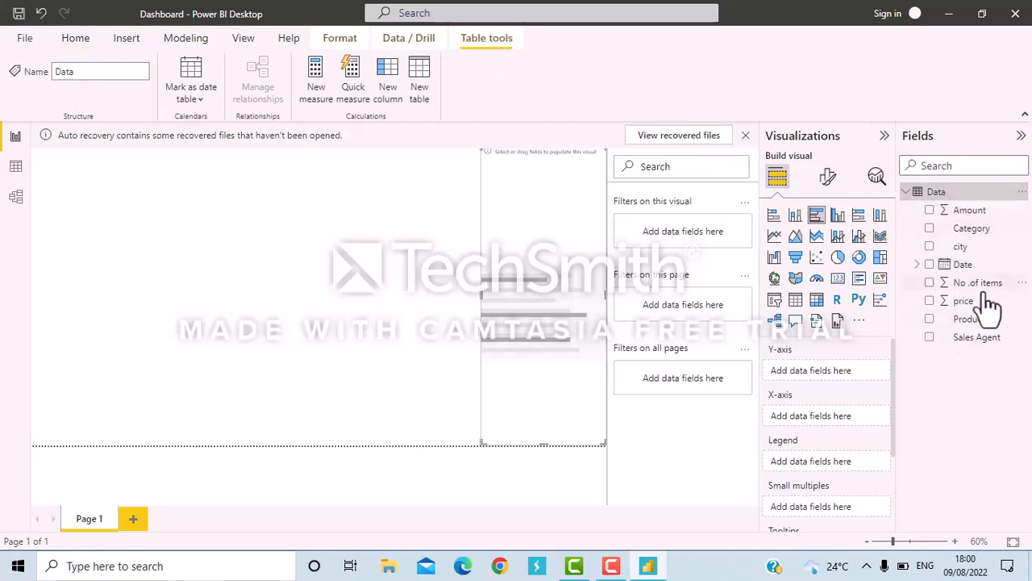
{"action": "left_click", "coordinate": [917, 265]}
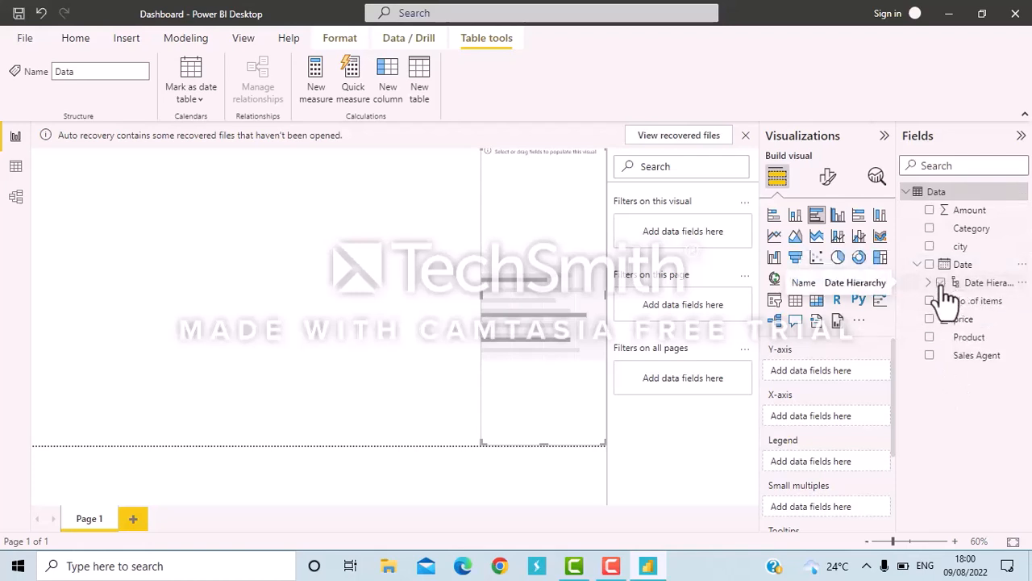
{"action": "left_click", "coordinate": [928, 284]}
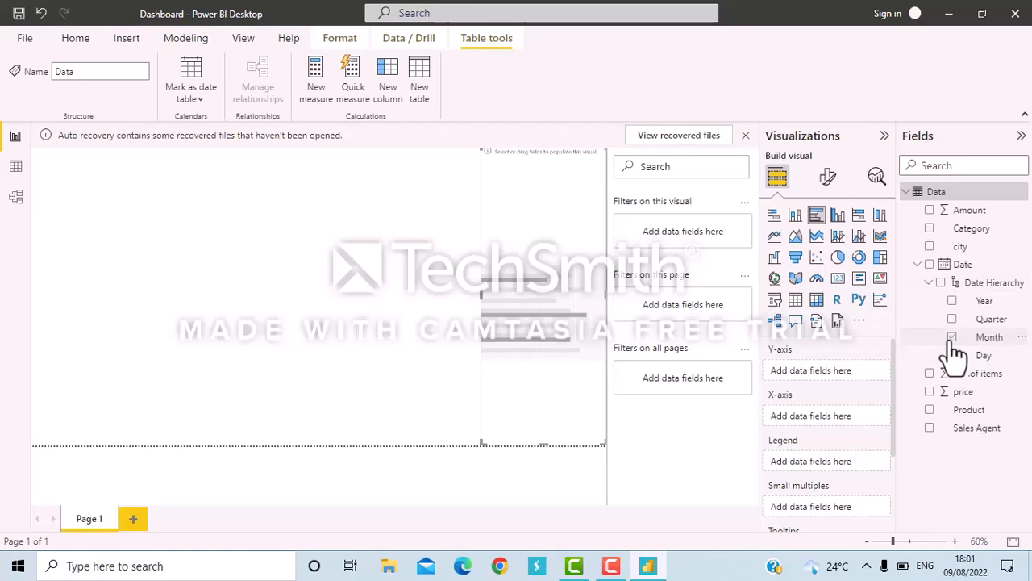
{"action": "left_click", "coordinate": [1002, 337]}
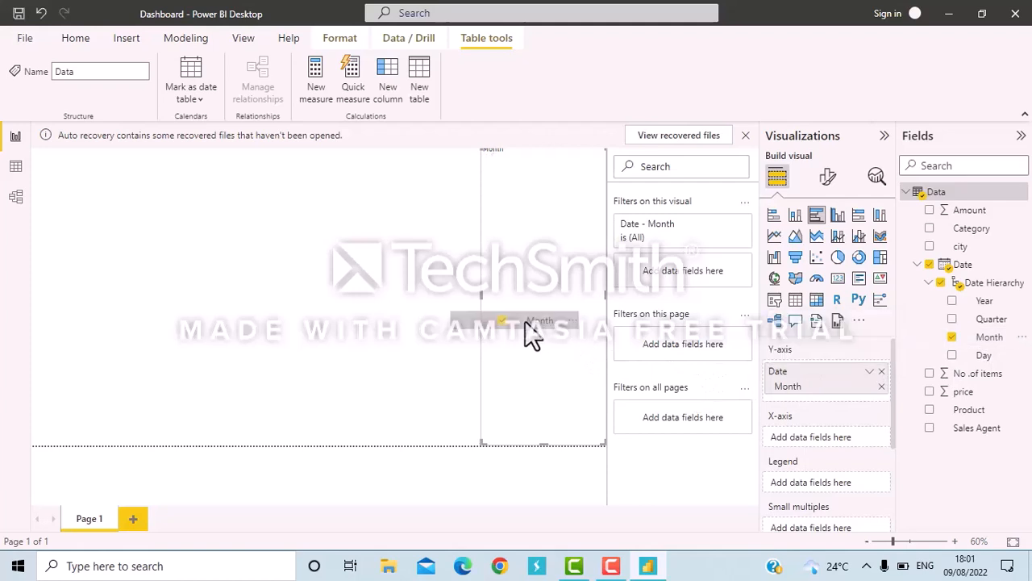
{"action": "left_click", "coordinate": [930, 210]}
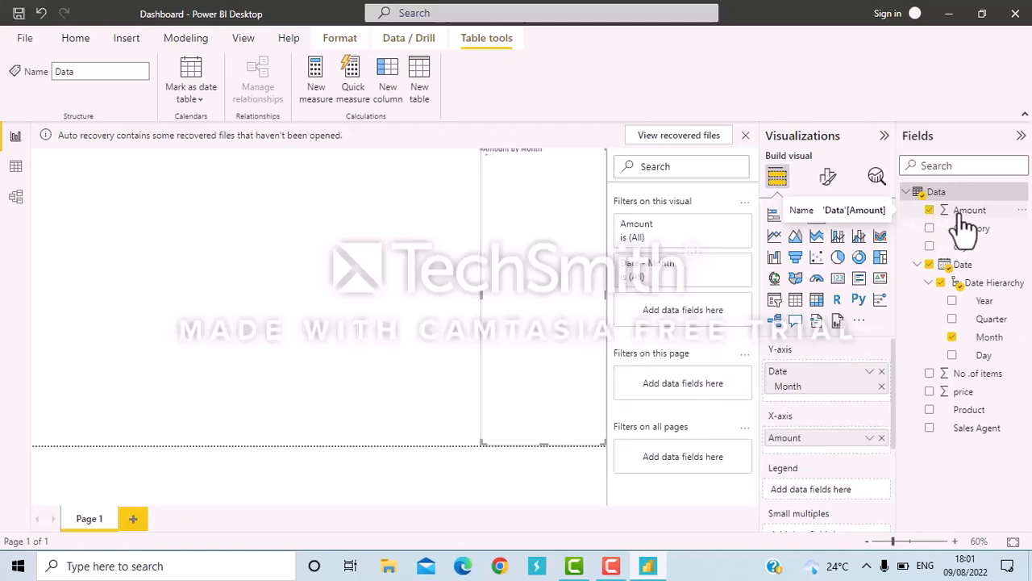
Discard the unopened auto recovery files and collapse the Filters pane to widen the report page.
{"action": "left_click", "coordinate": [745, 135]}
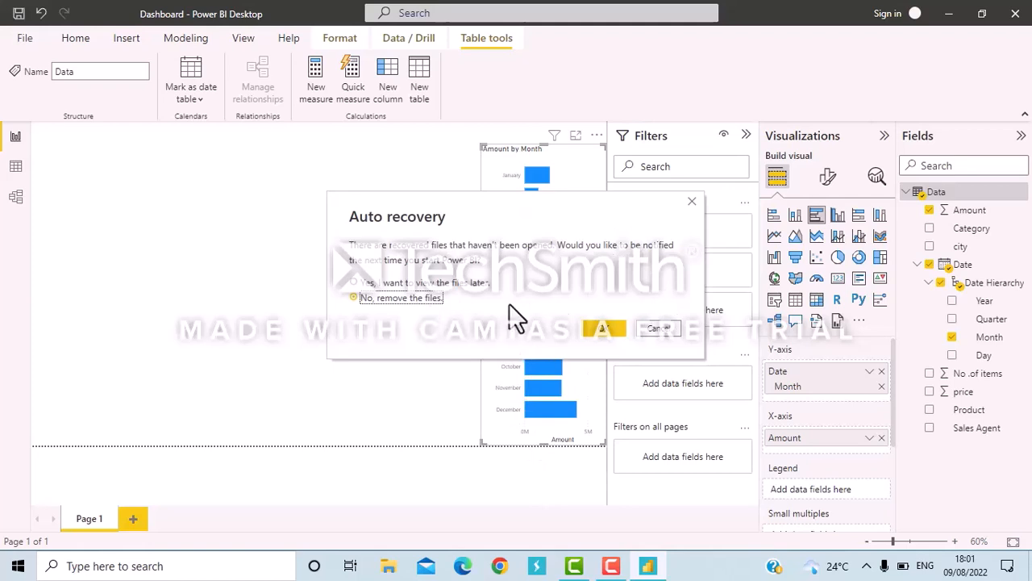
{"action": "left_click", "coordinate": [596, 329]}
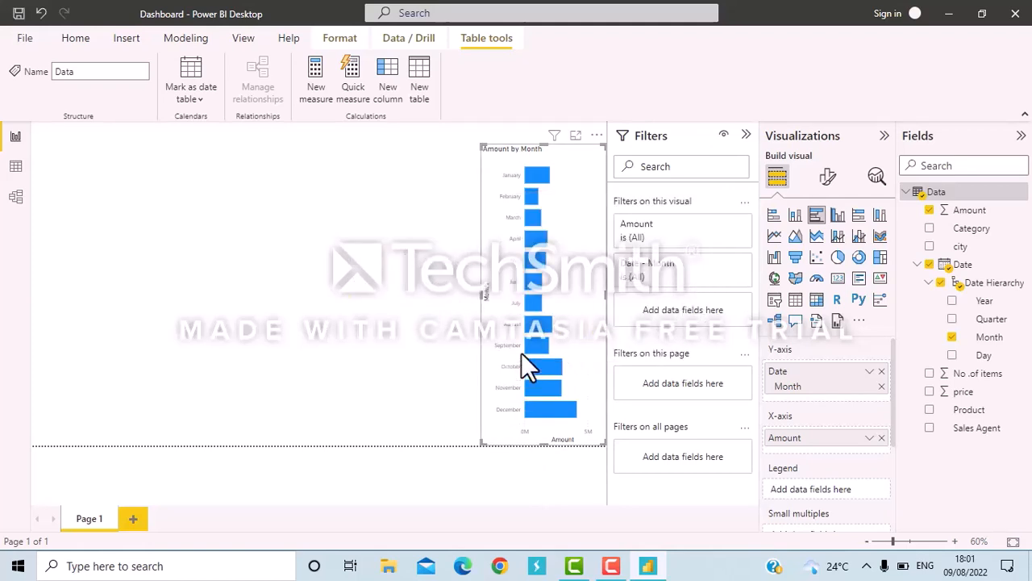
{"action": "left_click", "coordinate": [747, 135]}
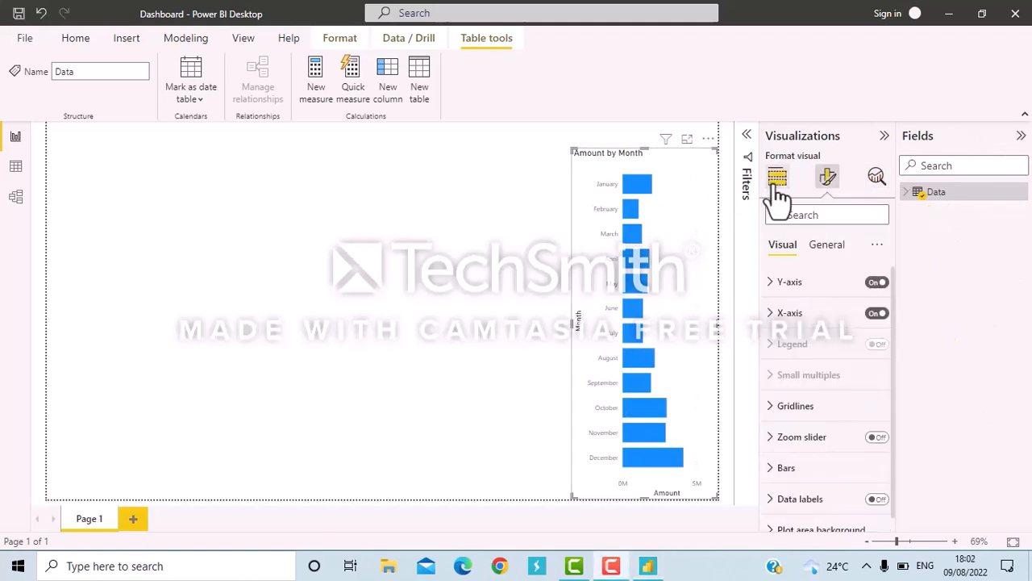
Turn on data labels in the formatting of the Amount by Month bar chart.
{"action": "left_click", "coordinate": [831, 179]}
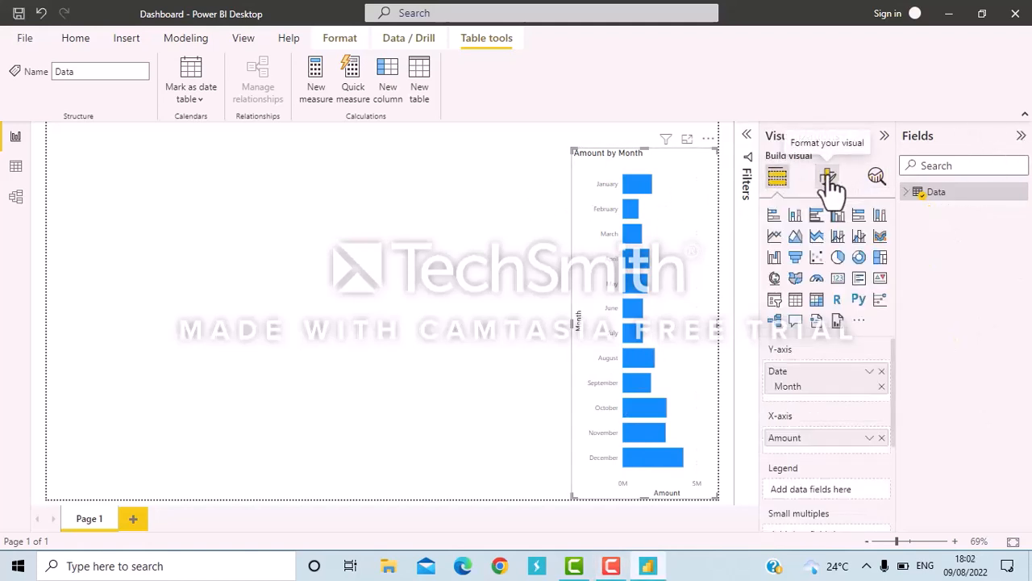
{"action": "left_click", "coordinate": [830, 181]}
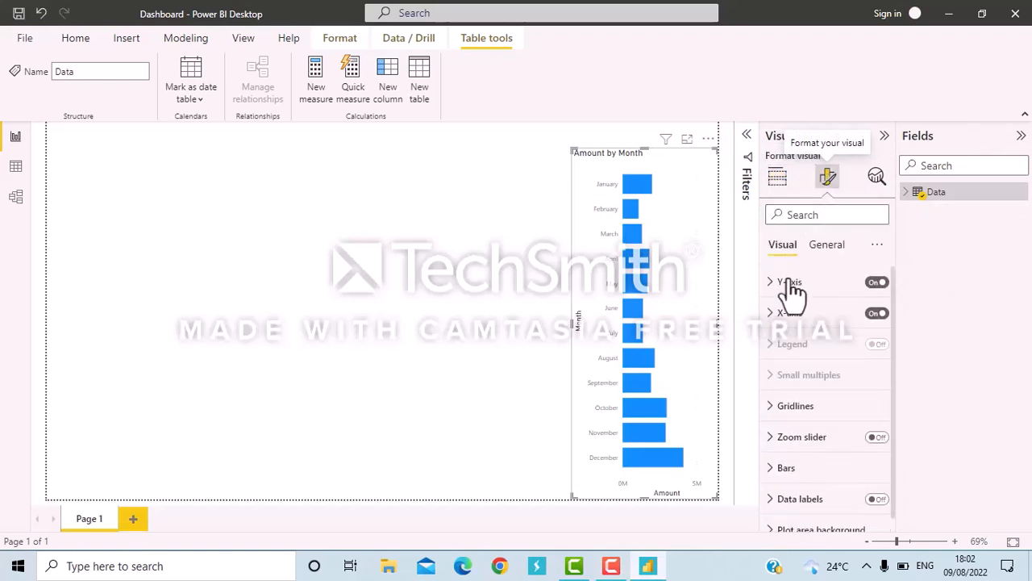
{"action": "scroll", "coordinate": [818, 435], "scroll_direction": "down", "scroll_amount": 1}
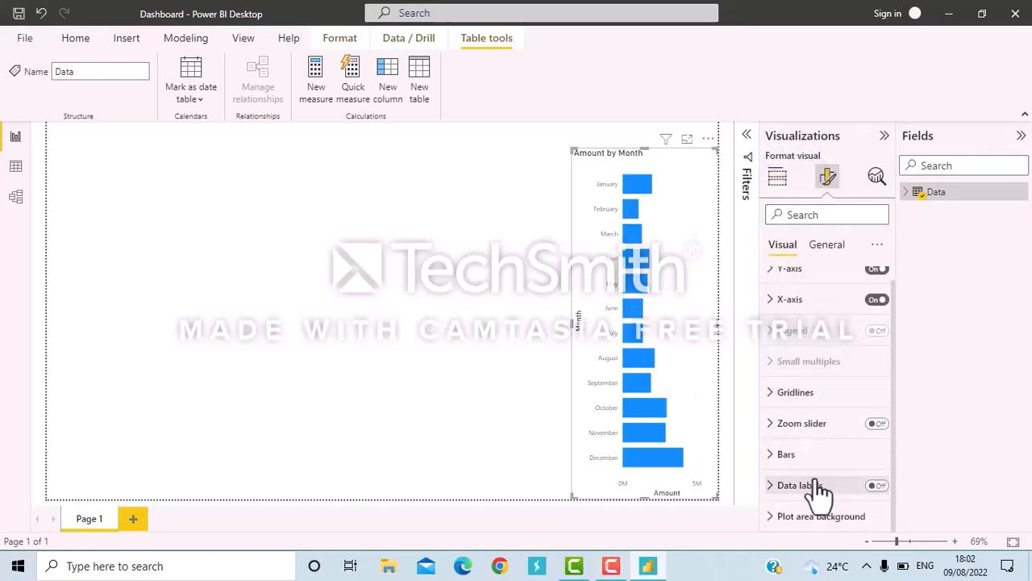
{"action": "left_click", "coordinate": [879, 489]}
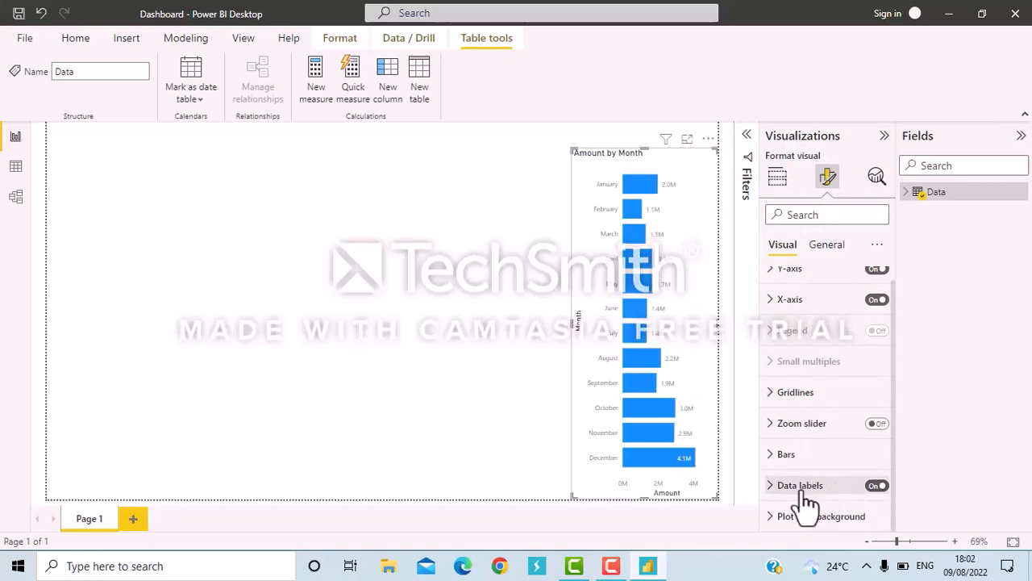
Format the bar chart's data label values with font size 12 and bold.
{"action": "left_click", "coordinate": [768, 484]}
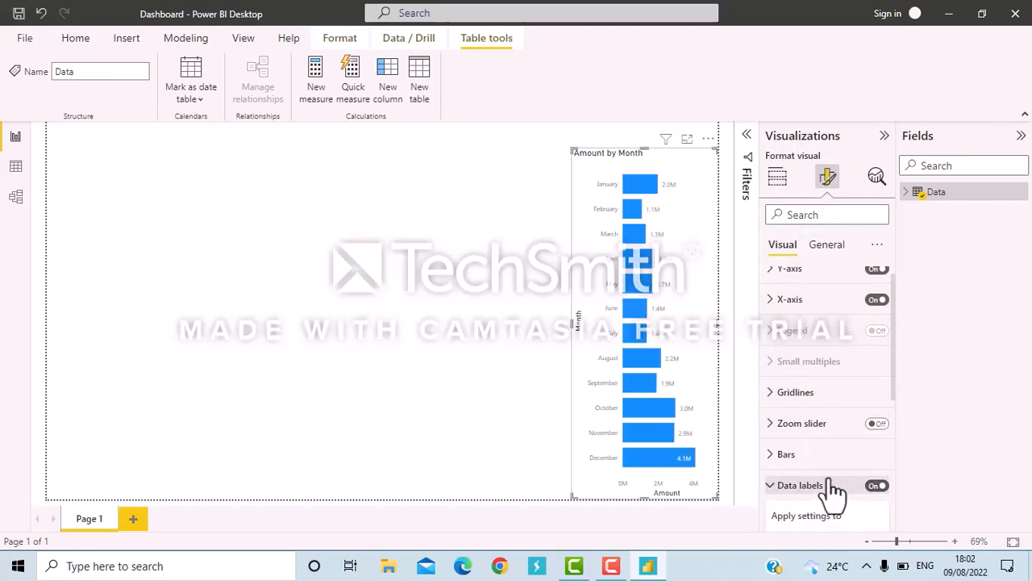
{"action": "scroll", "coordinate": [827, 487], "scroll_direction": "down", "scroll_amount": 3}
{"action": "scroll", "coordinate": [826, 488], "scroll_direction": "down", "scroll_amount": 2}
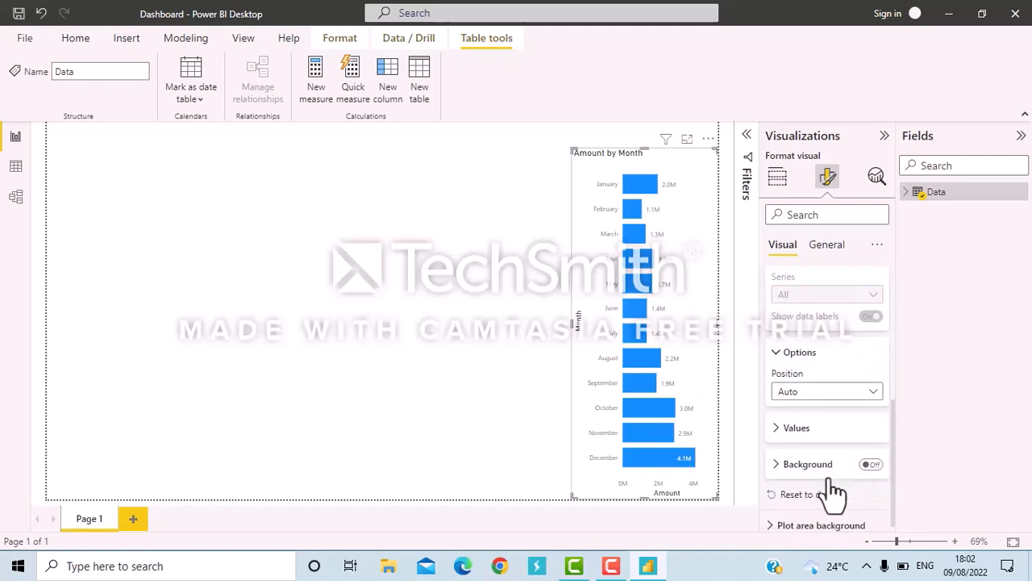
{"action": "scroll", "coordinate": [829, 493], "scroll_direction": "up", "scroll_amount": 1}
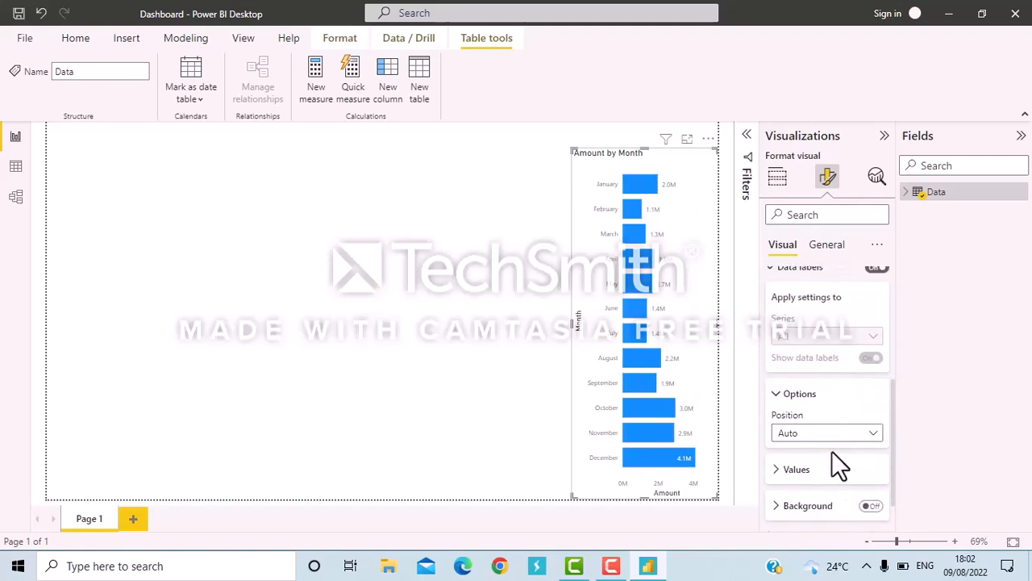
{"action": "scroll", "coordinate": [839, 364], "scroll_direction": "up", "scroll_amount": 1}
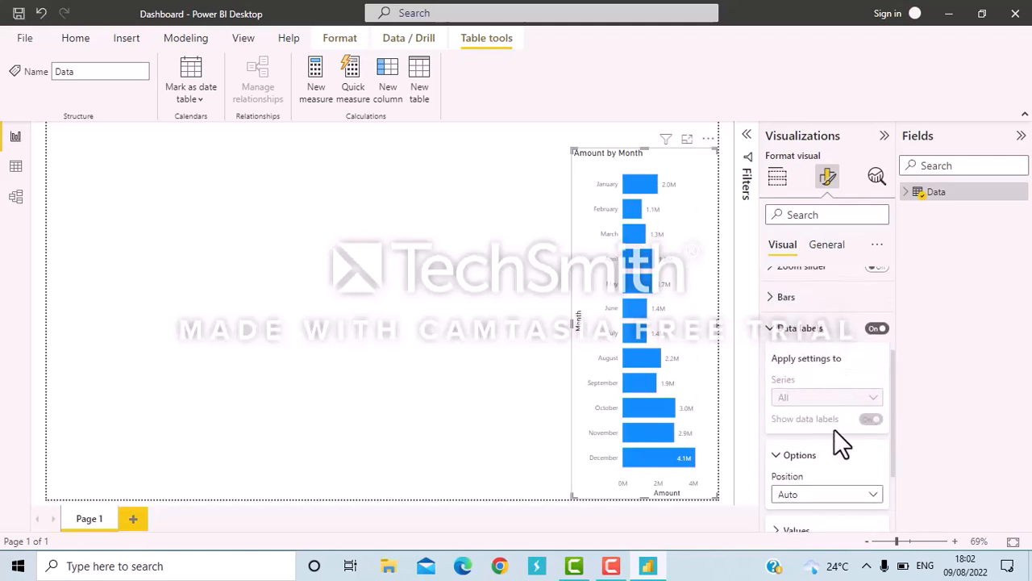
{"action": "scroll", "coordinate": [823, 470], "scroll_direction": "down", "scroll_amount": 2}
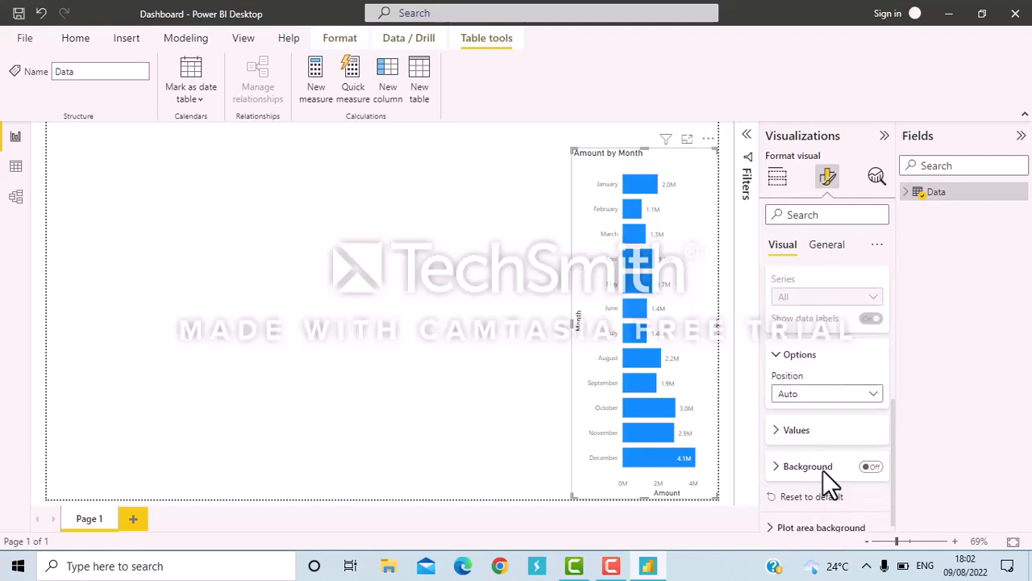
{"action": "scroll", "coordinate": [823, 469], "scroll_direction": "up", "scroll_amount": 4}
{"action": "left_click", "coordinate": [776, 429]}
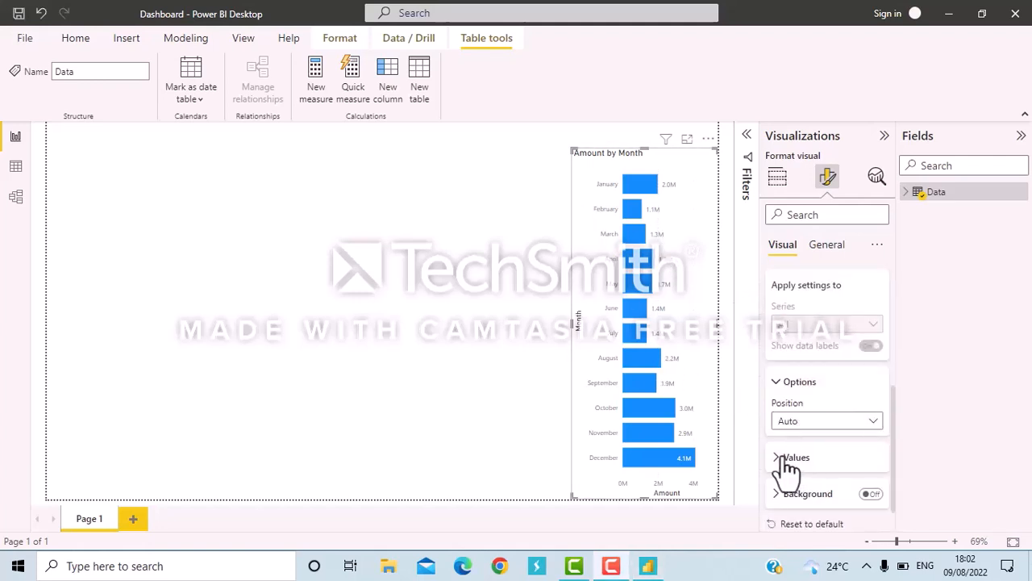
{"action": "scroll", "coordinate": [799, 375], "scroll_direction": "up", "scroll_amount": 2}
{"action": "scroll", "coordinate": [799, 375], "scroll_direction": "down", "scroll_amount": 3}
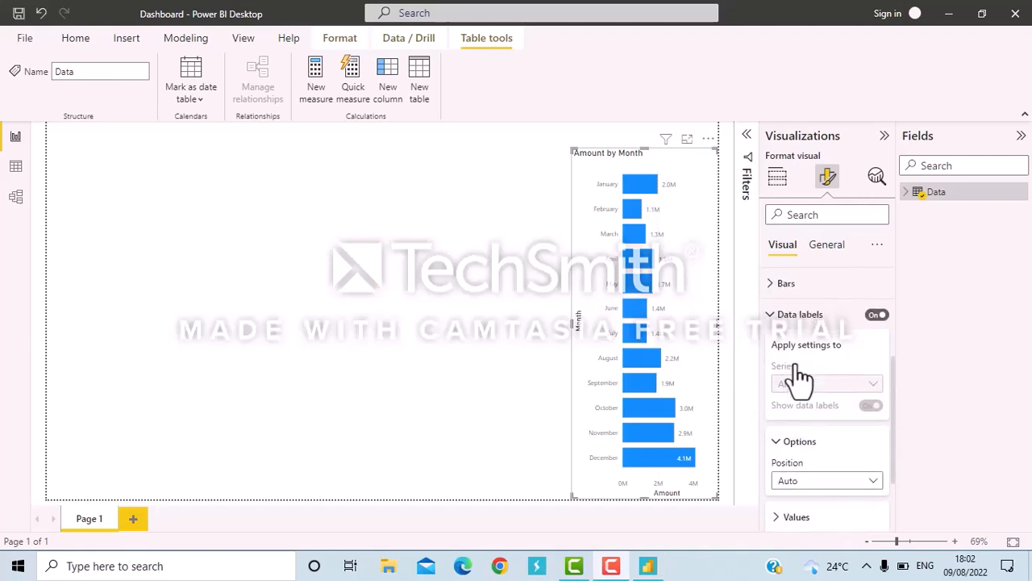
{"action": "scroll", "coordinate": [790, 385], "scroll_direction": "up", "scroll_amount": 2}
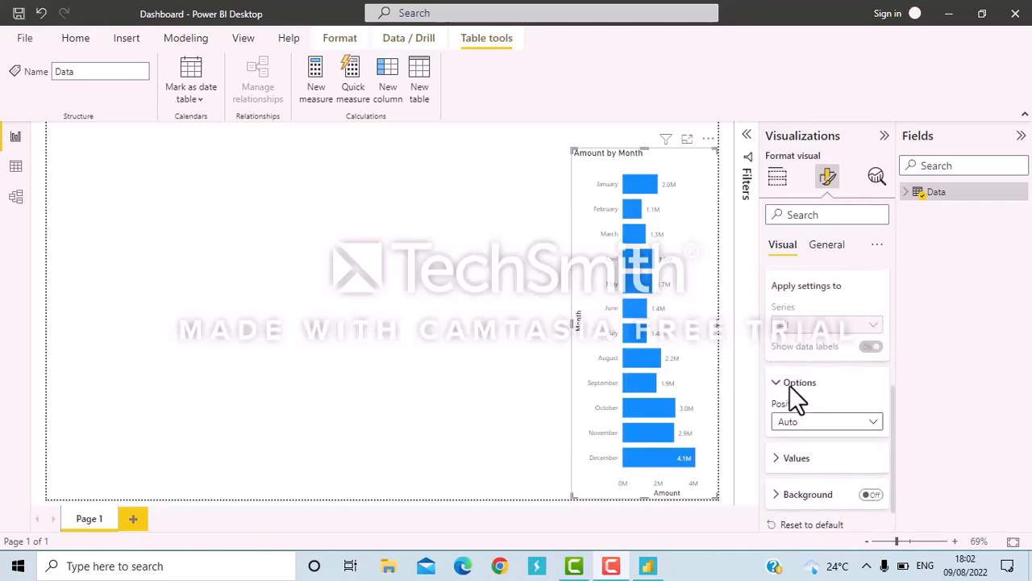
{"action": "scroll", "coordinate": [789, 385], "scroll_direction": "down", "scroll_amount": 2}
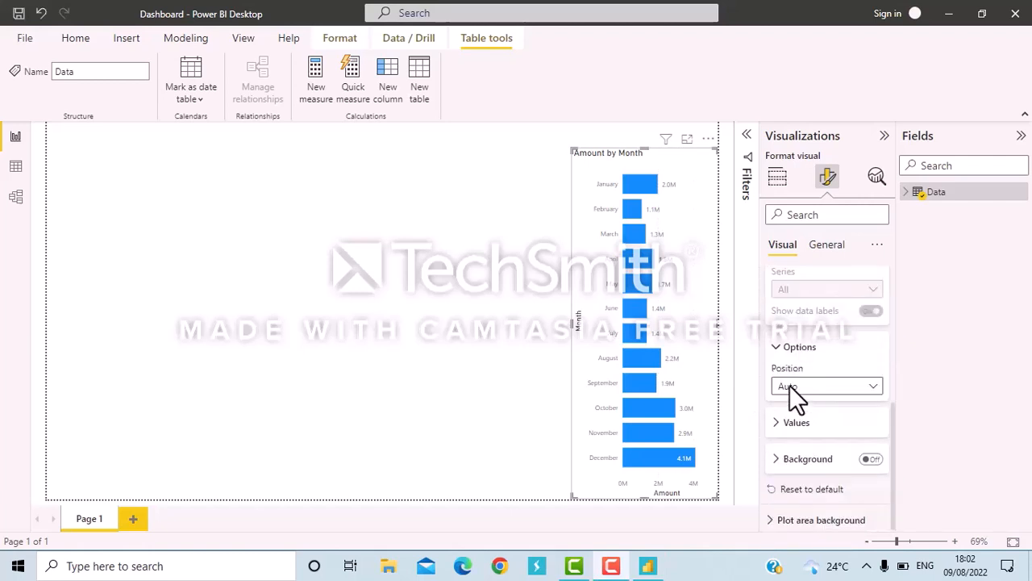
{"action": "left_click", "coordinate": [776, 426]}
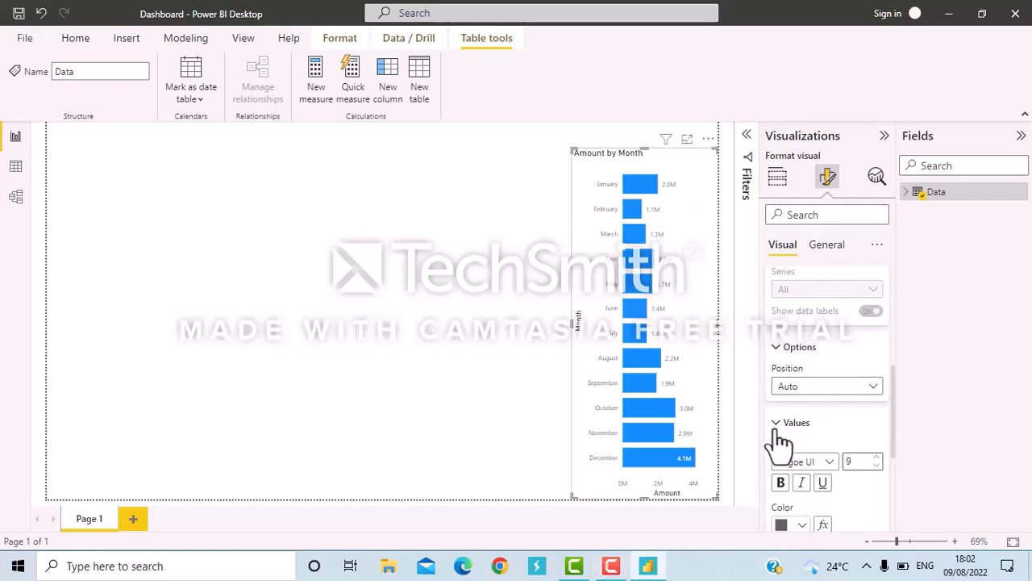
{"action": "left_click", "coordinate": [878, 458]}
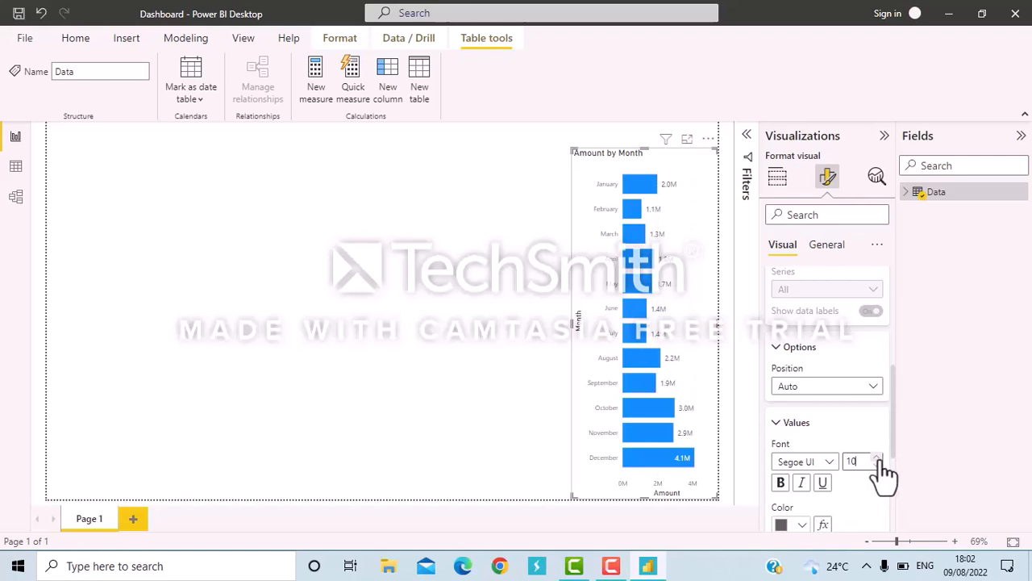
{"action": "left_click", "coordinate": [878, 457]}
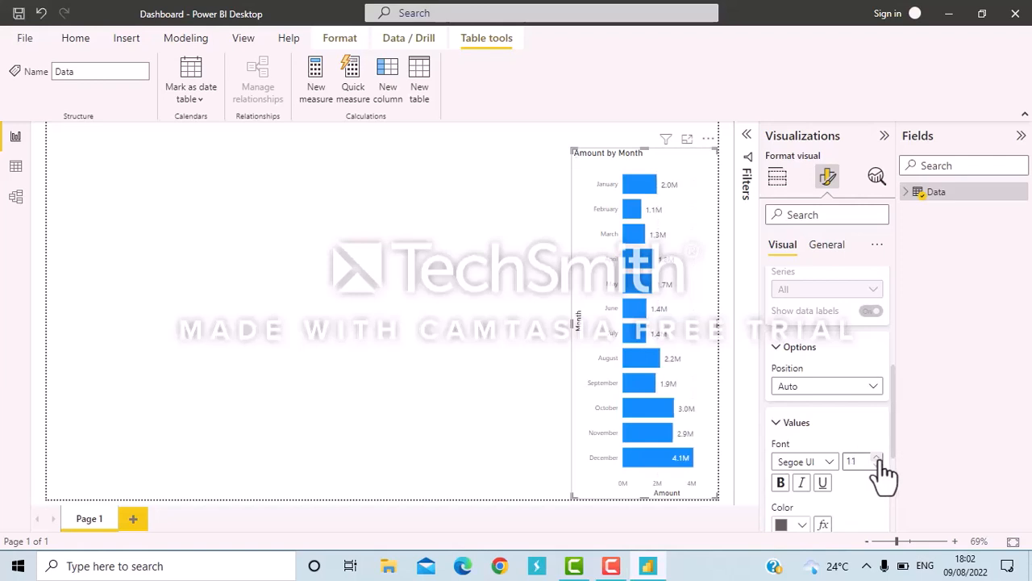
{"action": "left_click", "coordinate": [782, 485]}
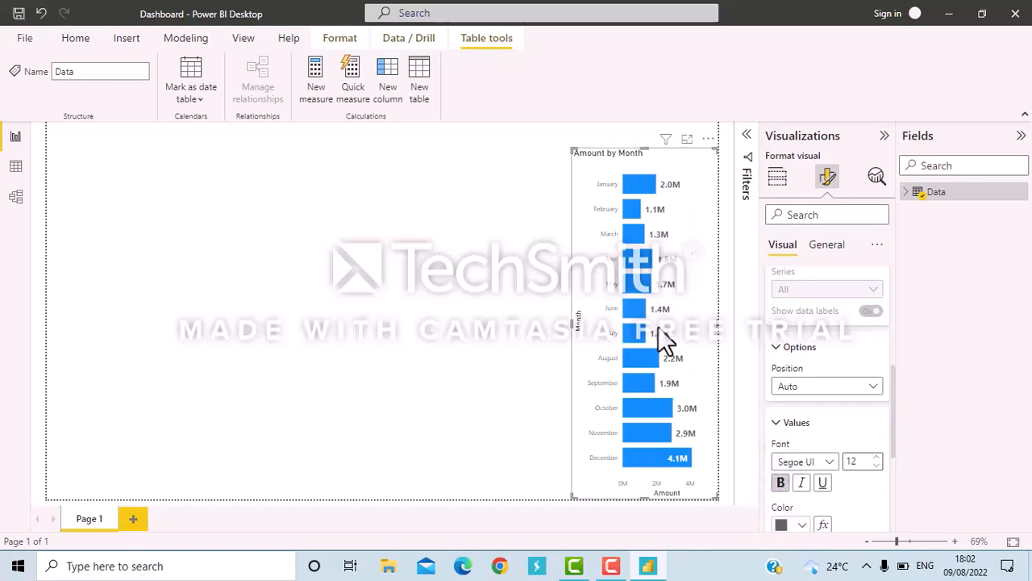
Format the Y-axis values of the Amount by Month bar chart with font size 12 and bold.
{"action": "scroll", "coordinate": [849, 372], "scroll_direction": "up", "scroll_amount": 5}
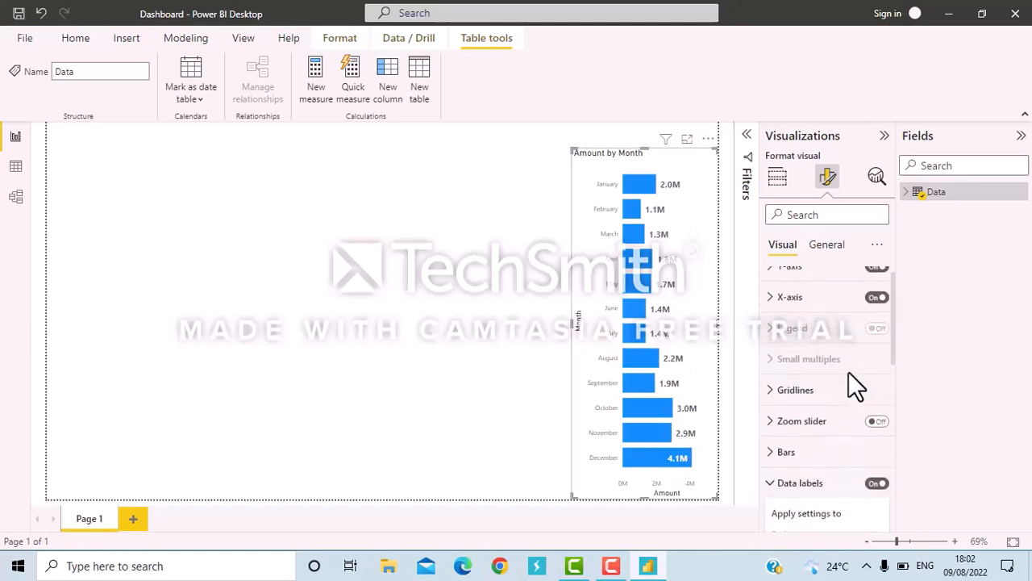
{"action": "left_click", "coordinate": [791, 313]}
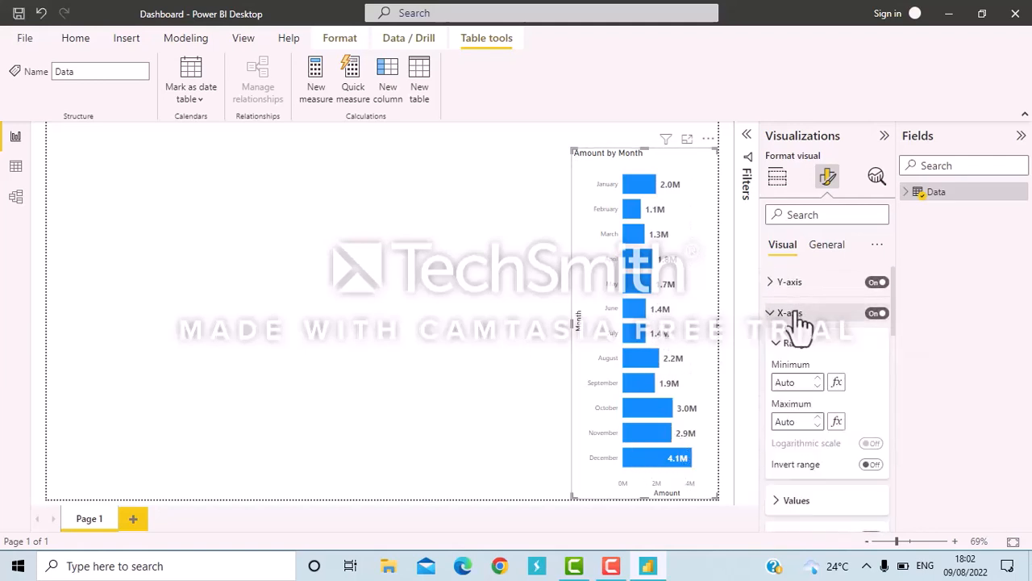
{"action": "scroll", "coordinate": [860, 458], "scroll_direction": "down", "scroll_amount": 2}
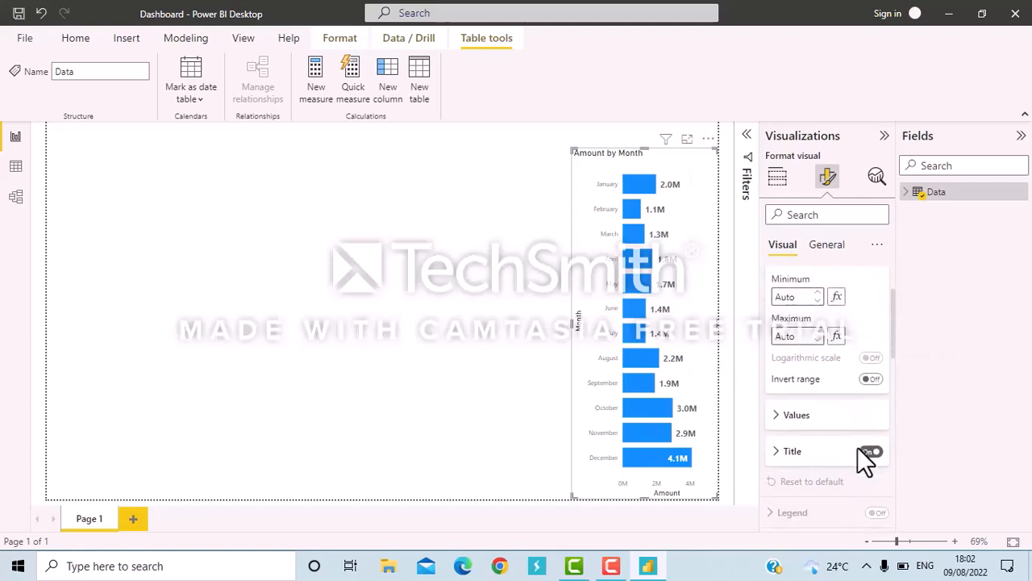
{"action": "scroll", "coordinate": [858, 448], "scroll_direction": "up", "scroll_amount": 2}
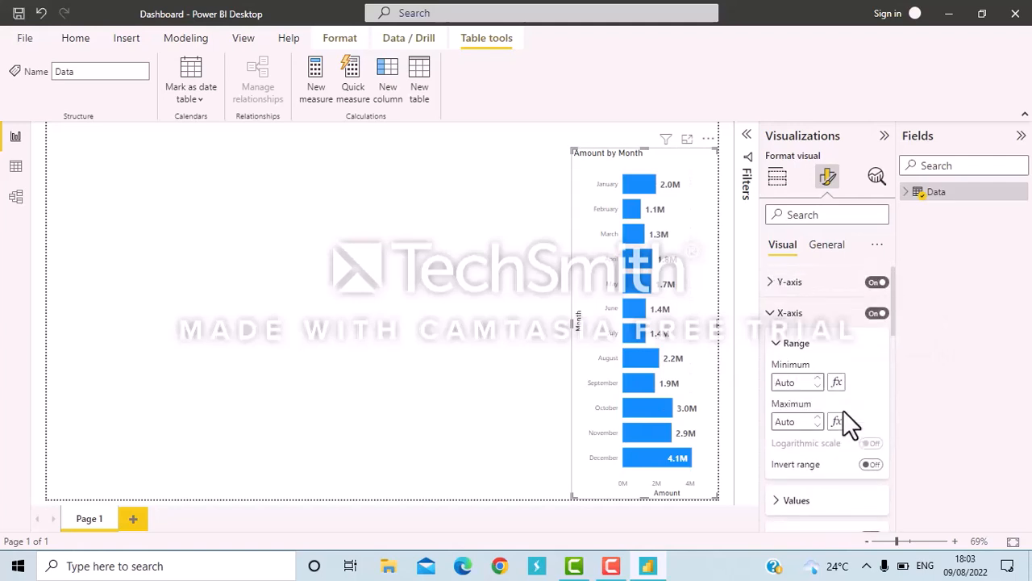
{"action": "left_click", "coordinate": [771, 313]}
{"action": "left_click", "coordinate": [779, 288]}
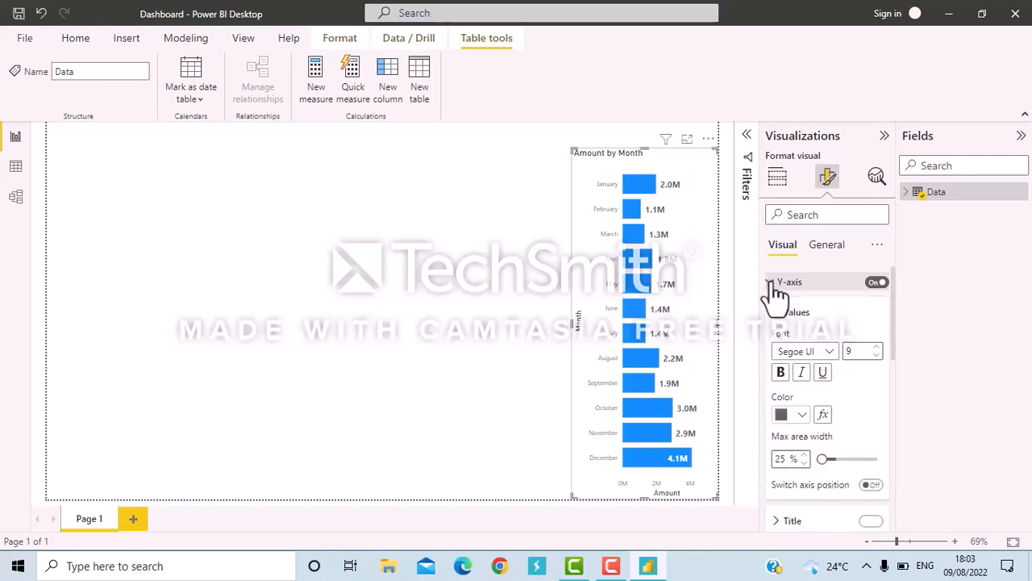
{"action": "left_click", "coordinate": [877, 347]}
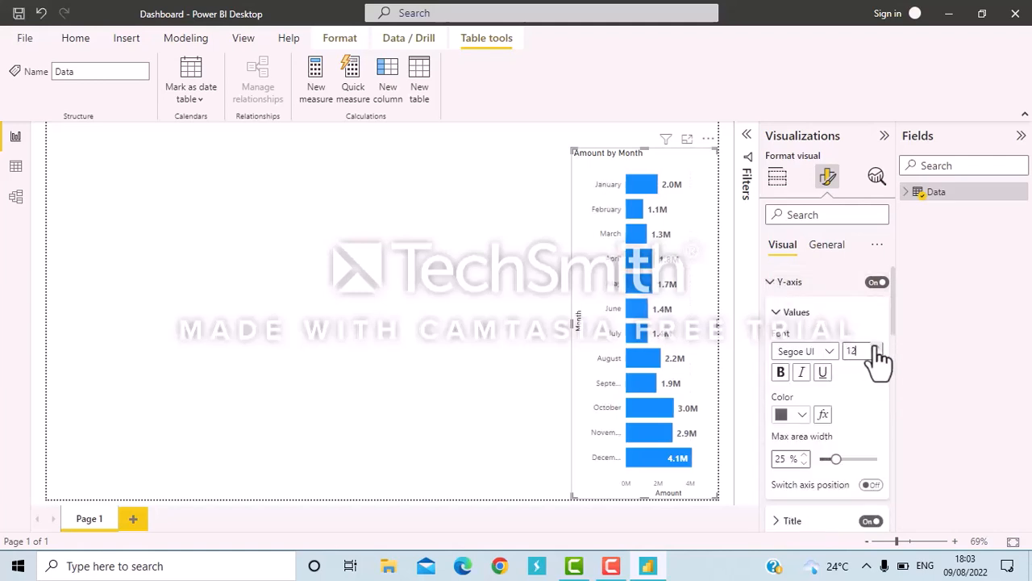
{"action": "left_click", "coordinate": [781, 371]}
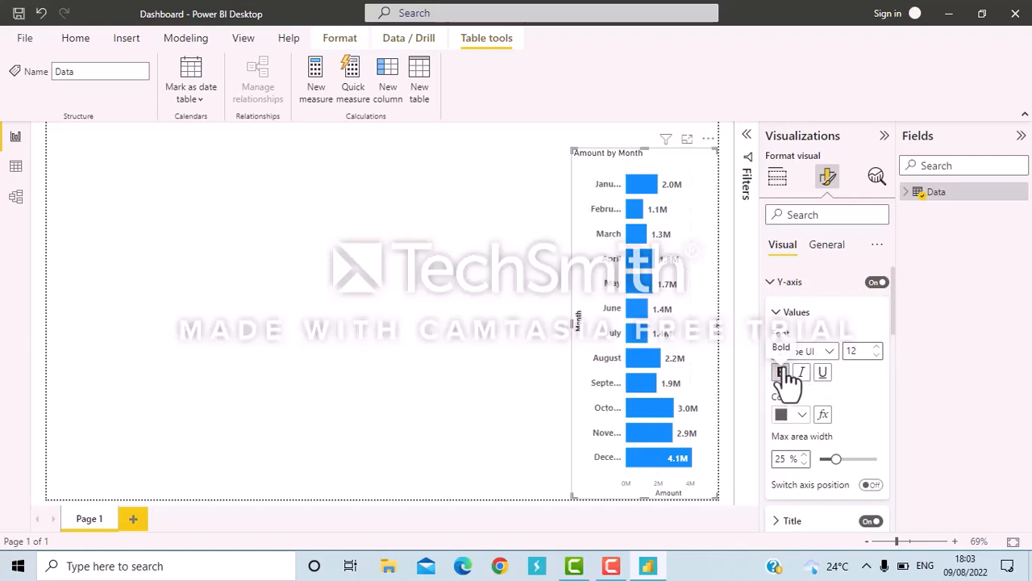
{"action": "left_click", "coordinate": [796, 313]}
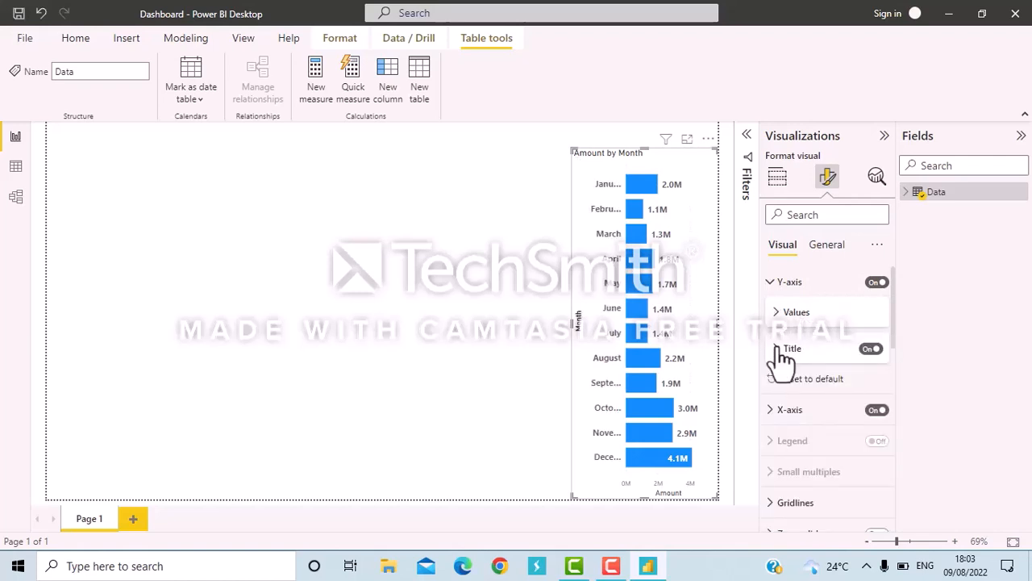
Format the X-axis values of the Amount by Month bar chart with font size 12 and bold.
{"action": "left_click", "coordinate": [773, 411]}
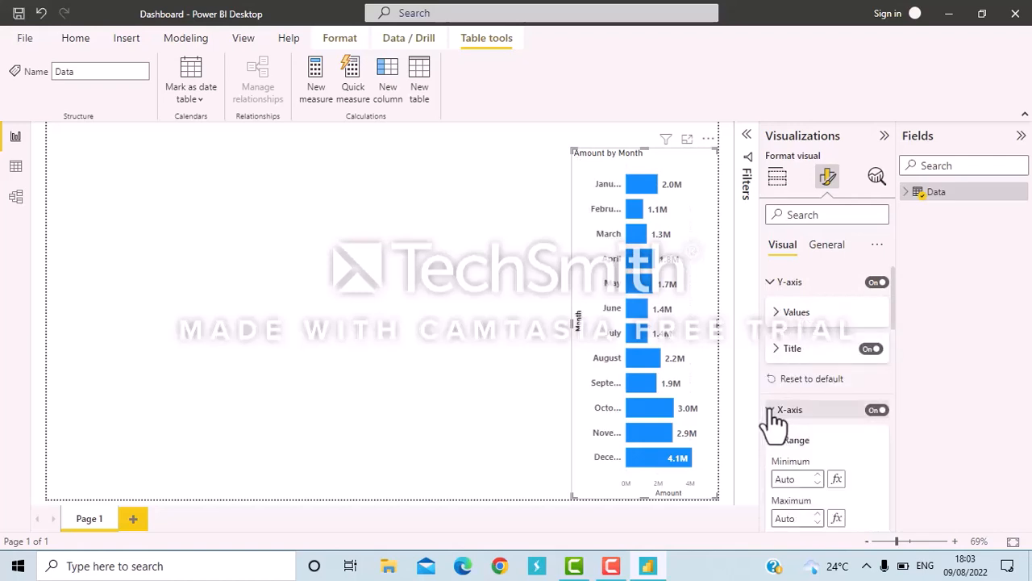
{"action": "scroll", "coordinate": [847, 460], "scroll_direction": "down", "scroll_amount": 3}
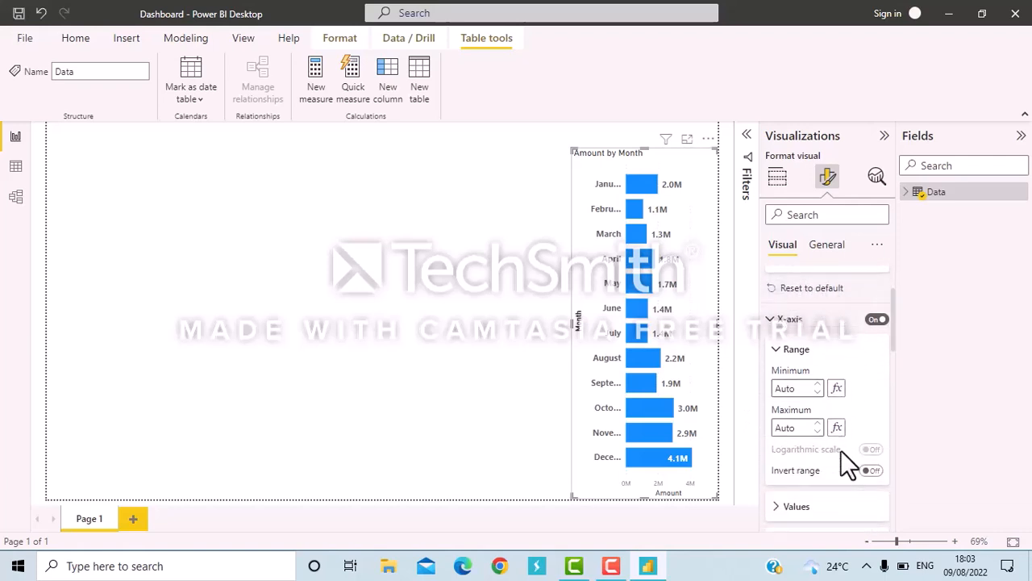
{"action": "scroll", "coordinate": [847, 463], "scroll_direction": "down", "scroll_amount": 2}
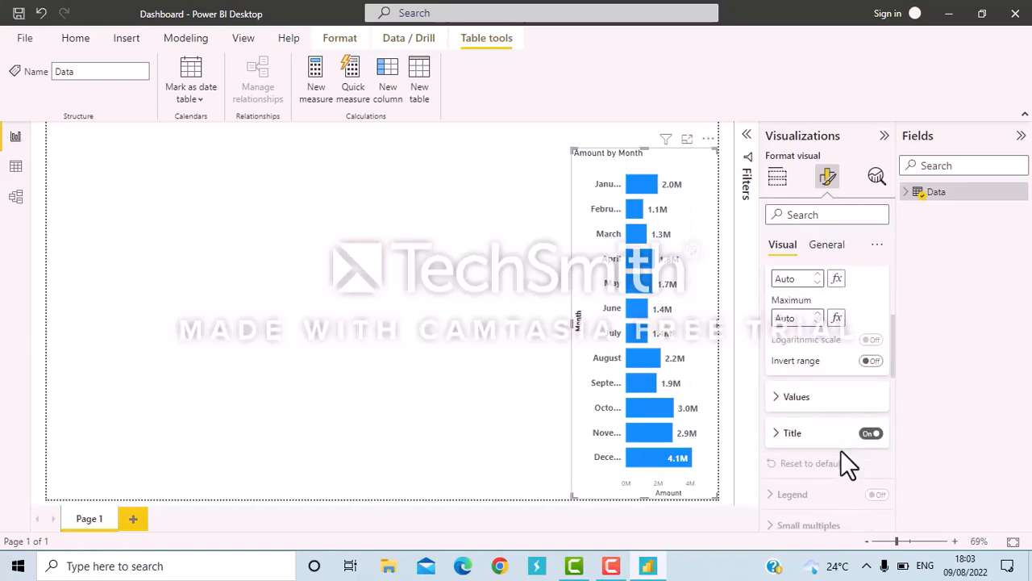
{"action": "left_click", "coordinate": [776, 399]}
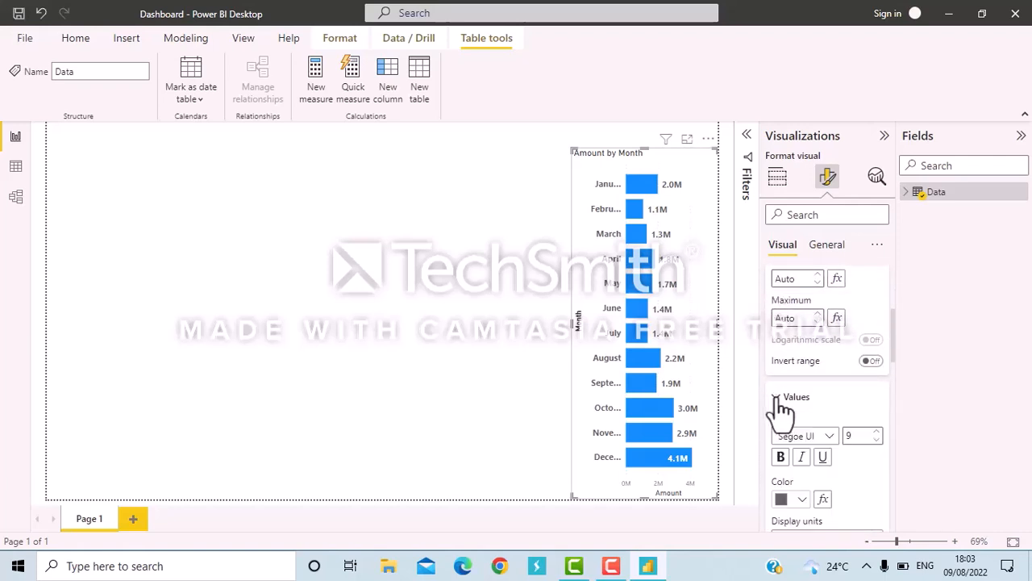
{"action": "left_click", "coordinate": [877, 432]}
{"action": "left_click", "coordinate": [878, 432]}
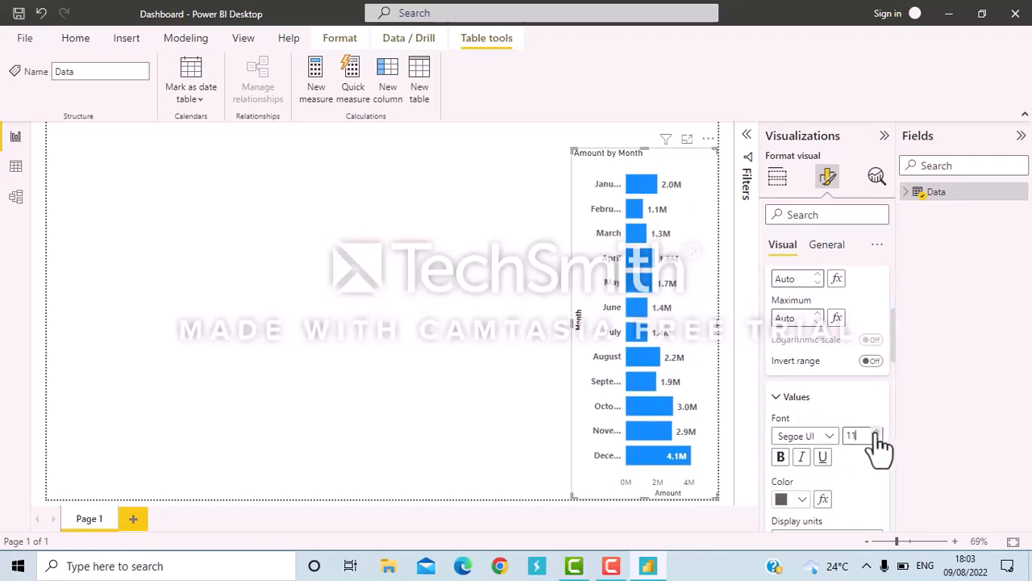
{"action": "left_click", "coordinate": [779, 461]}
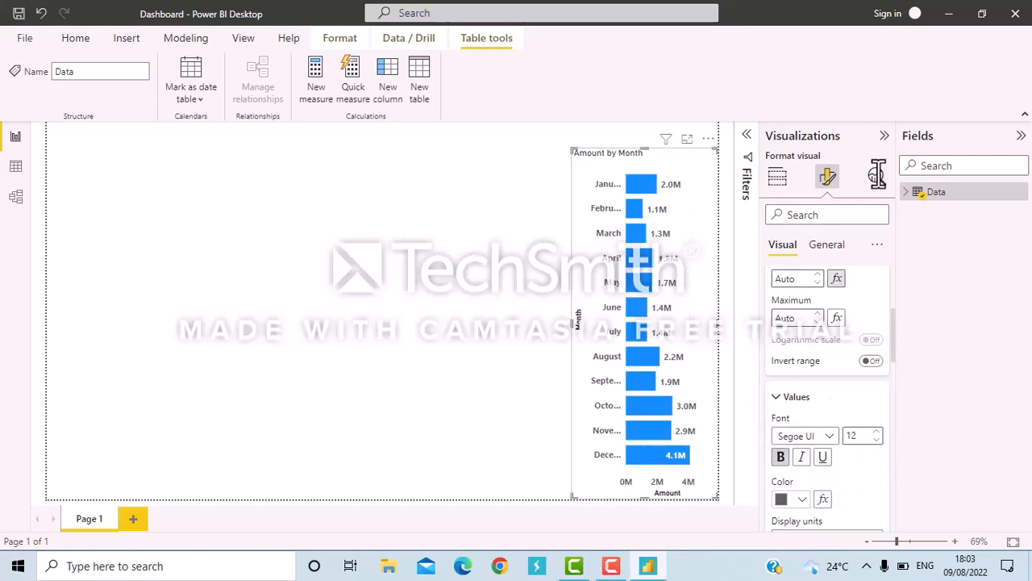
Add a clustered bar chart directly beside the Amount by Month chart, plotting Amount by Sales Agent.
{"action": "left_click", "coordinate": [778, 177]}
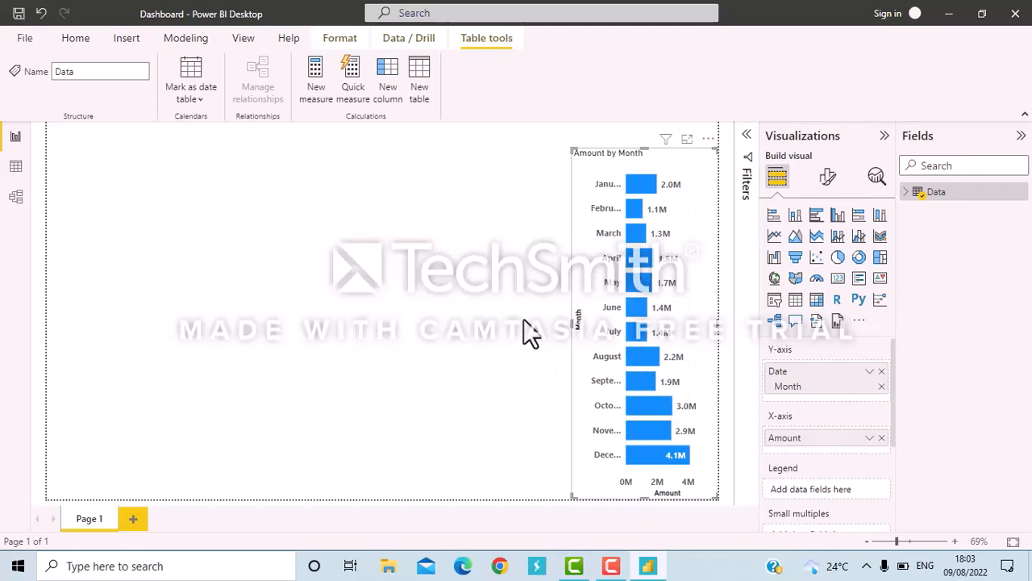
{"action": "left_click", "coordinate": [551, 198]}
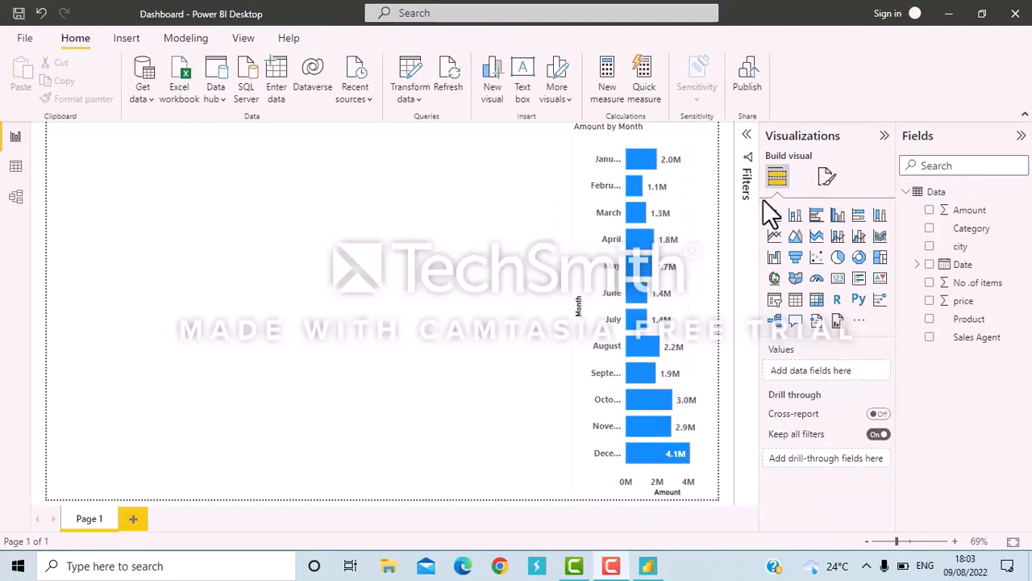
{"action": "left_click", "coordinate": [817, 217]}
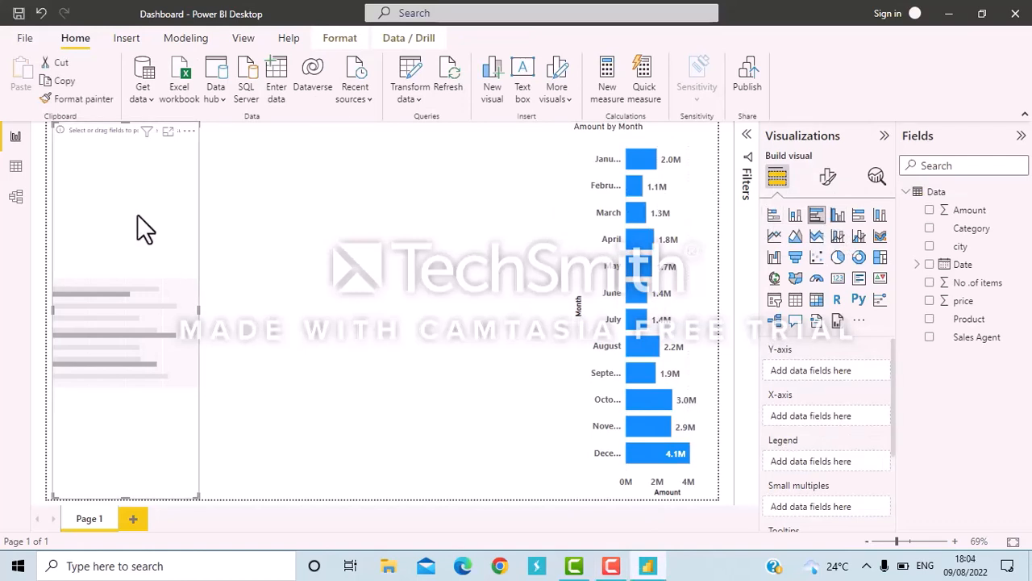
{"action": "left_click_drag", "start_coordinate": [137, 228], "coordinate": [506, 224]}
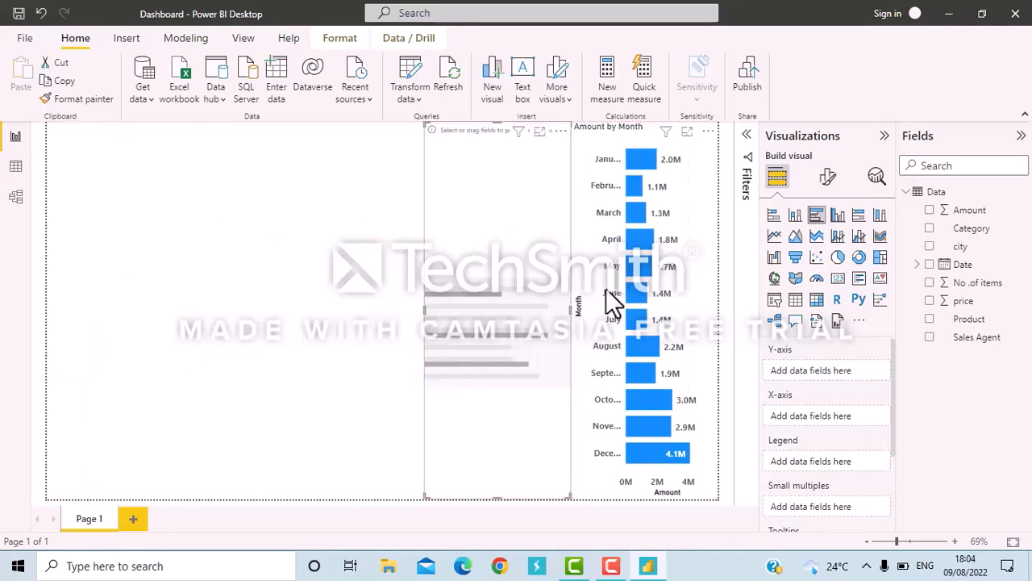
{"action": "left_click", "coordinate": [929, 338]}
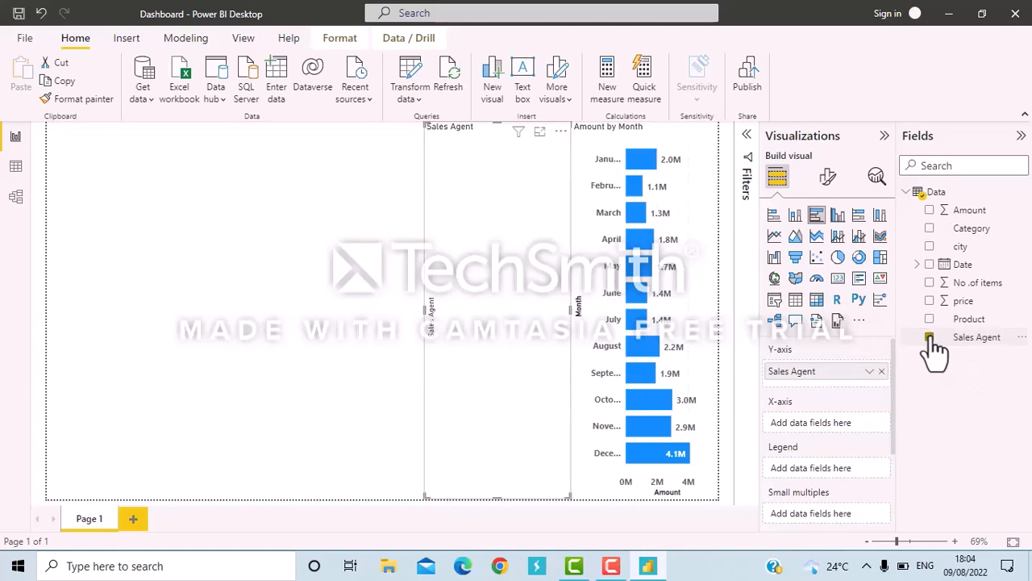
{"action": "left_click", "coordinate": [930, 211]}
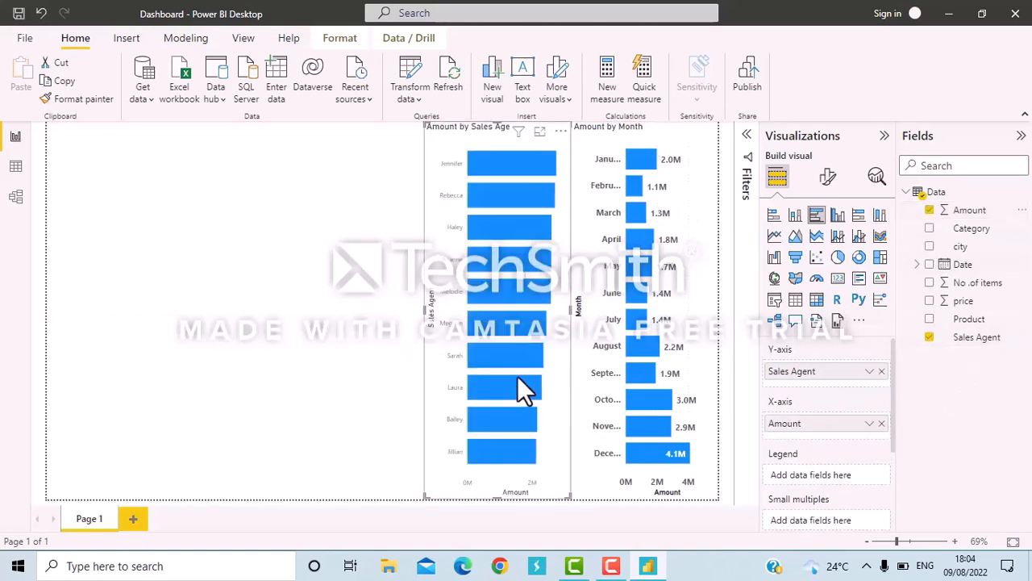
Try cross-highlighting from two sales agent bars and turn on data labels for the Amount by Sales Agent chart.
{"action": "left_click", "coordinate": [517, 381]}
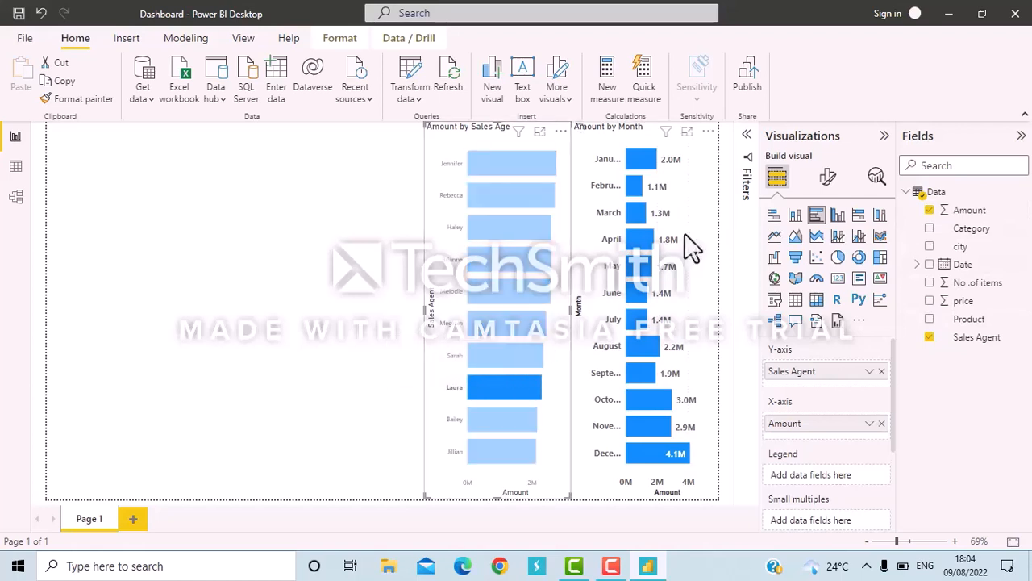
{"action": "left_click", "coordinate": [514, 255]}
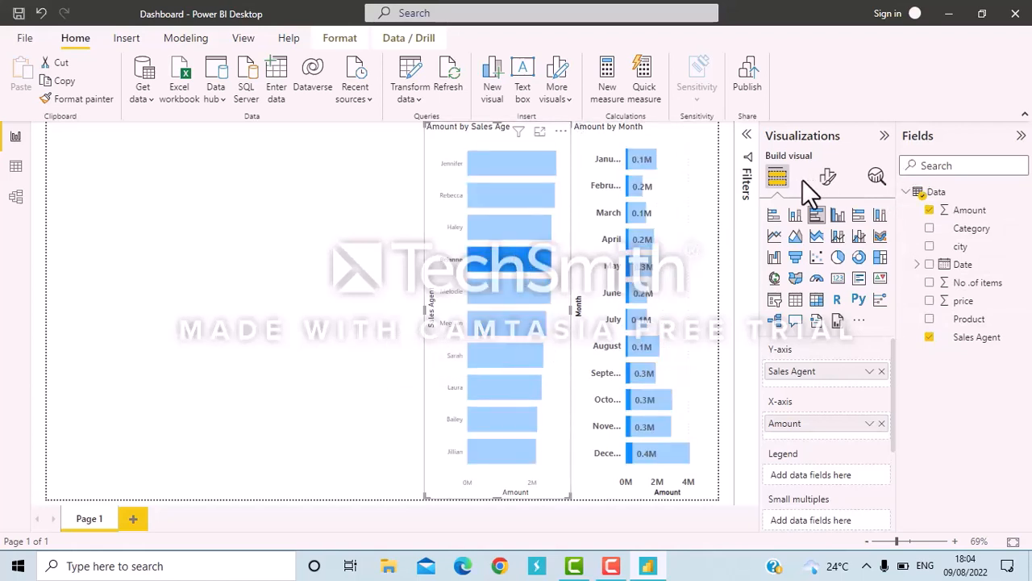
{"action": "left_click", "coordinate": [829, 179]}
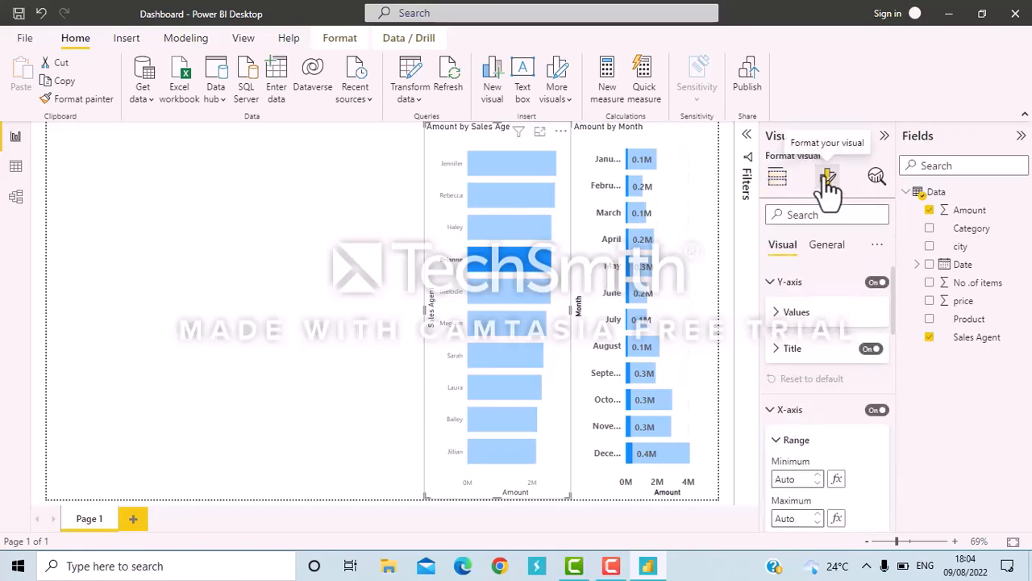
{"action": "left_click", "coordinate": [773, 284]}
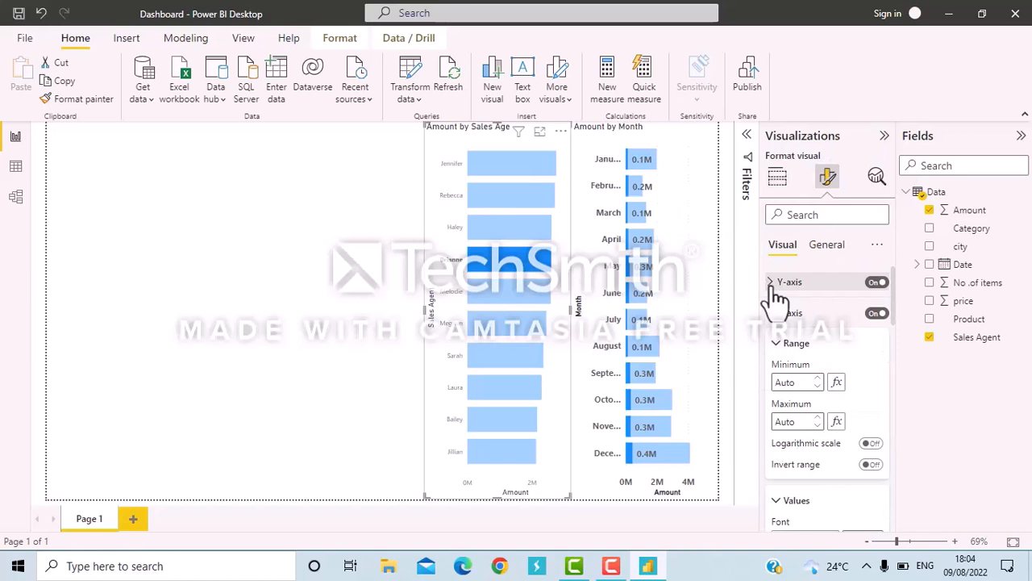
{"action": "left_click", "coordinate": [778, 347]}
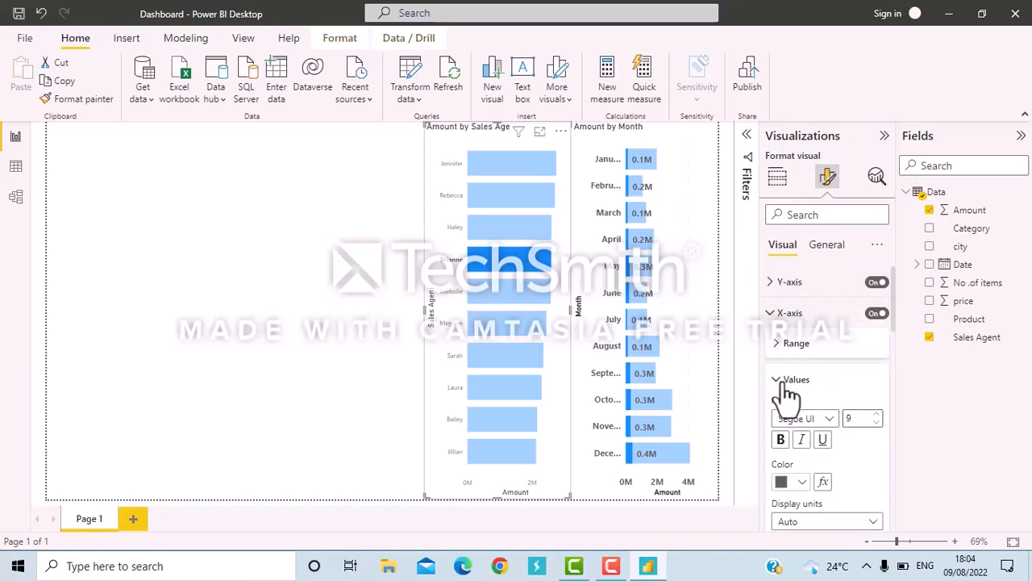
{"action": "left_click", "coordinate": [787, 383]}
{"action": "scroll", "coordinate": [788, 394], "scroll_direction": "down", "scroll_amount": 5}
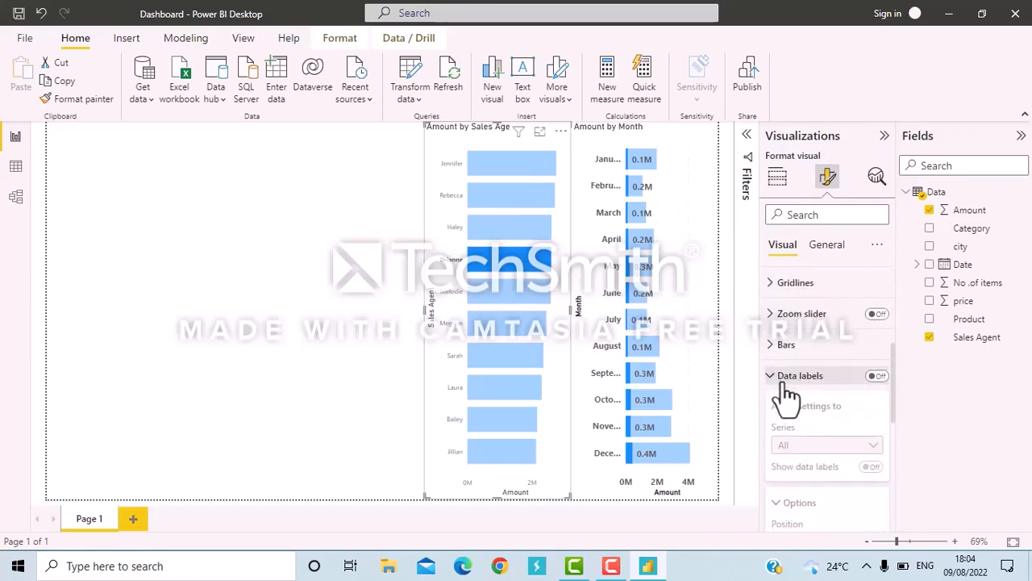
{"action": "left_click", "coordinate": [876, 369]}
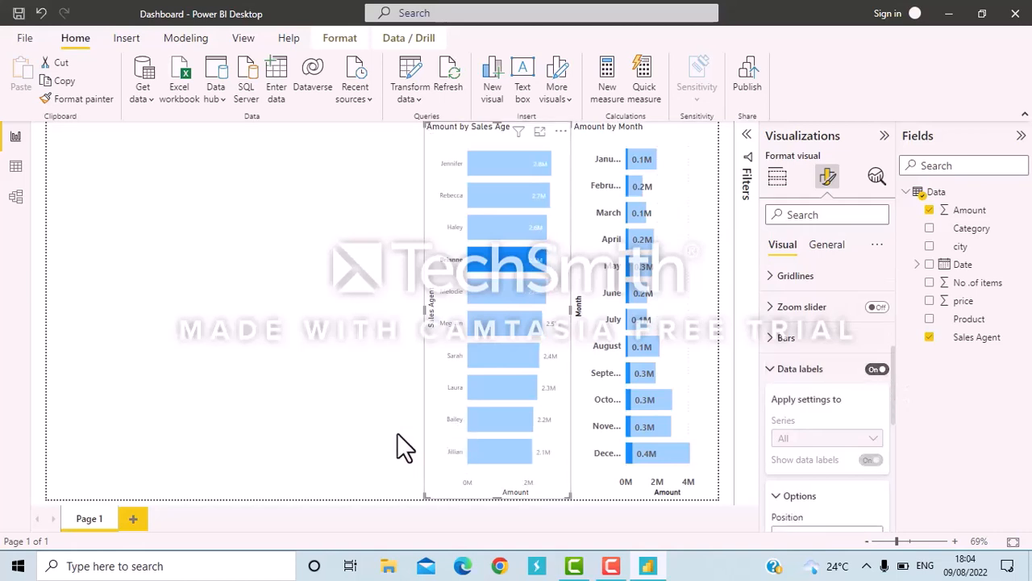
Copy the Amount by Month chart's formatting to the Amount by Sales Agent chart with the Format painter.
{"action": "left_click_drag", "start_coordinate": [397, 432], "coordinate": [687, 199]}
{"action": "left_click", "coordinate": [689, 200]}
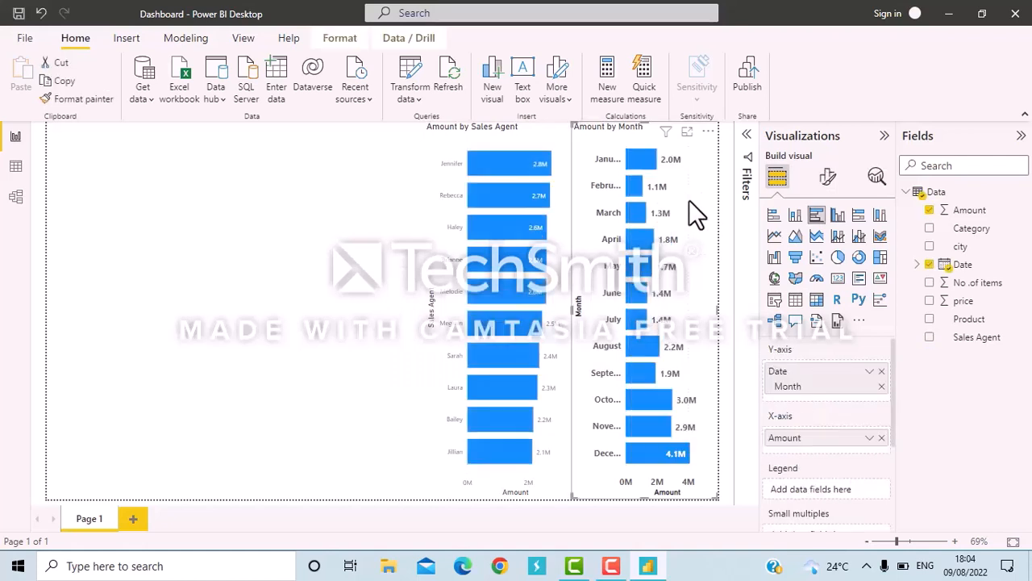
{"action": "left_click", "coordinate": [332, 341]}
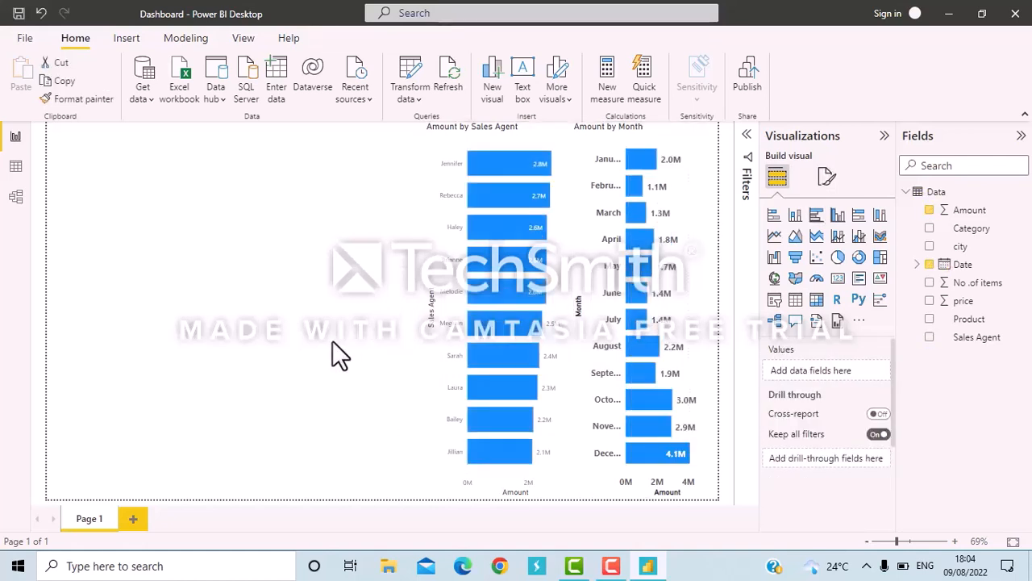
{"action": "left_click", "coordinate": [710, 149]}
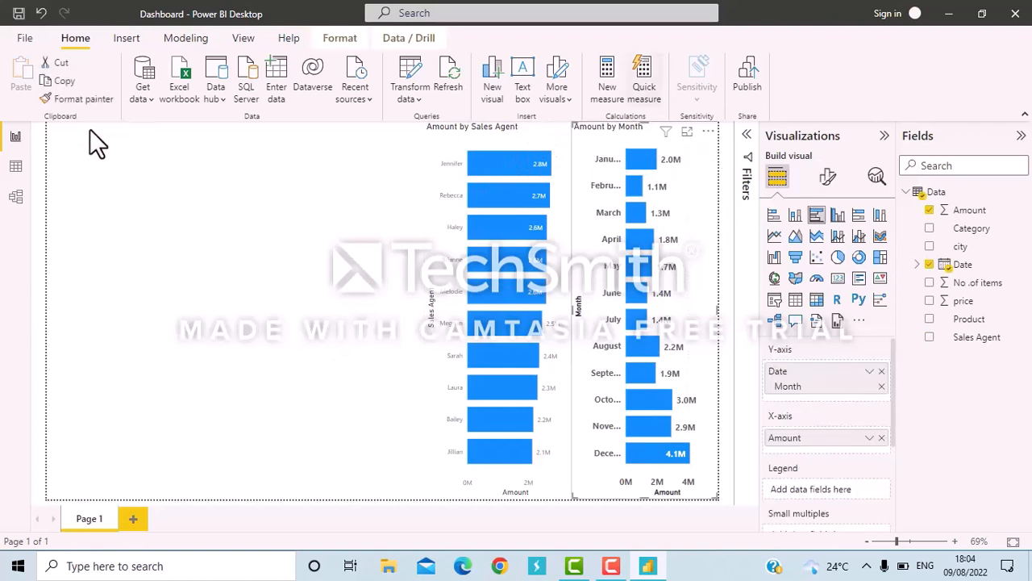
{"action": "left_click", "coordinate": [83, 99]}
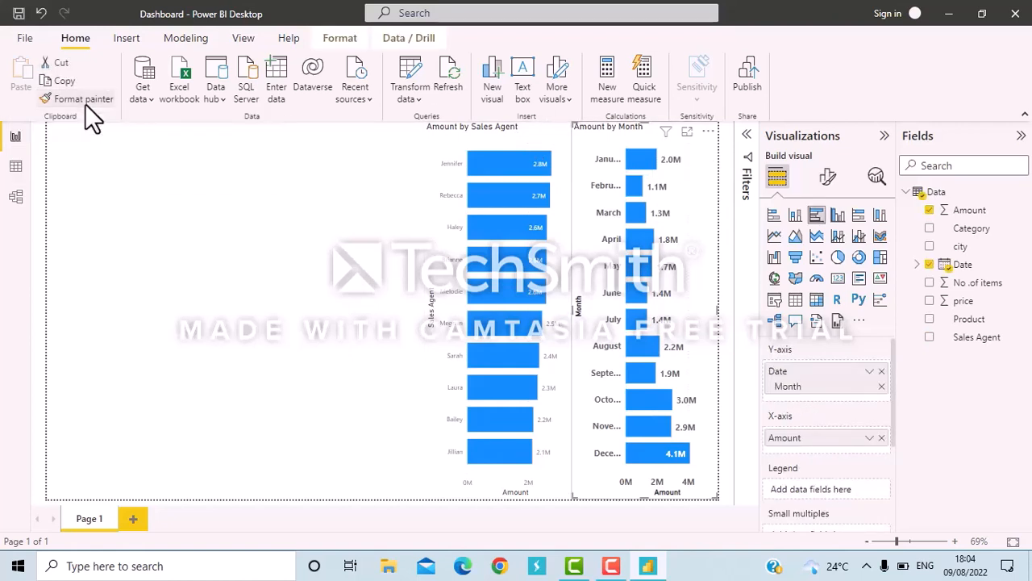
{"action": "left_click", "coordinate": [453, 149]}
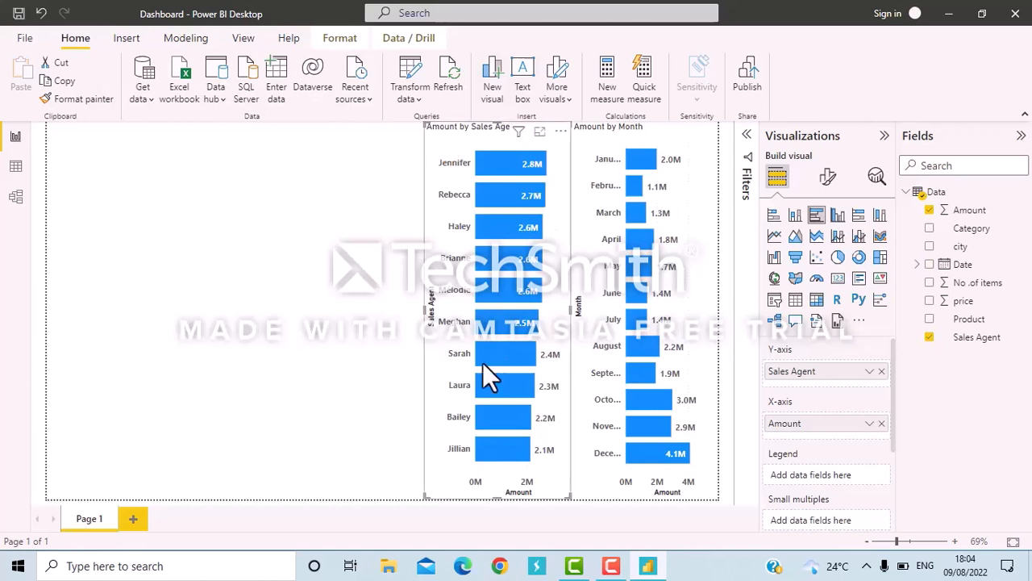
{"action": "left_click", "coordinate": [325, 456]}
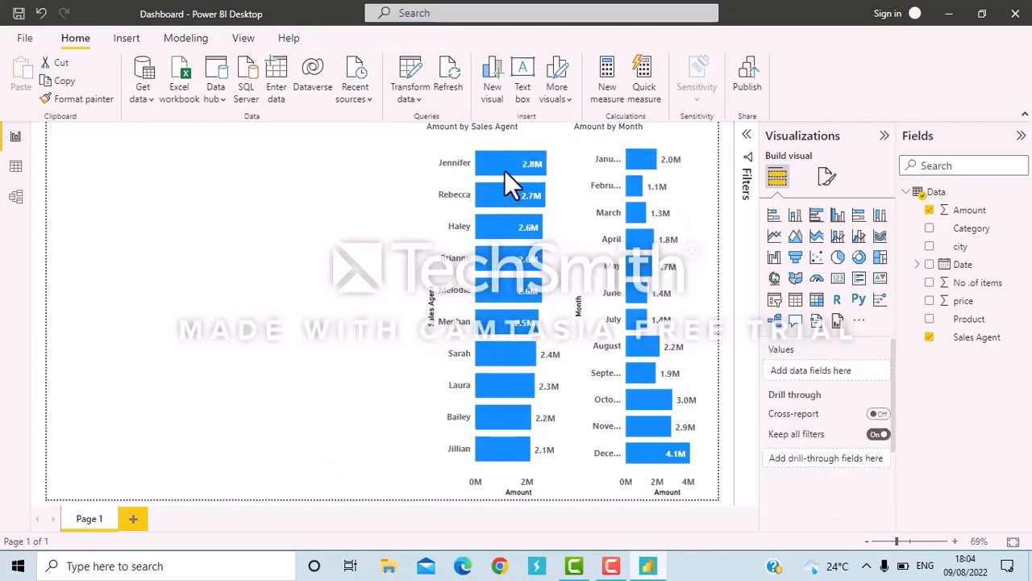
Sort the Amount by Sales Agent chart's axis by Sales Agent in ascending order.
{"action": "left_click", "coordinate": [431, 147]}
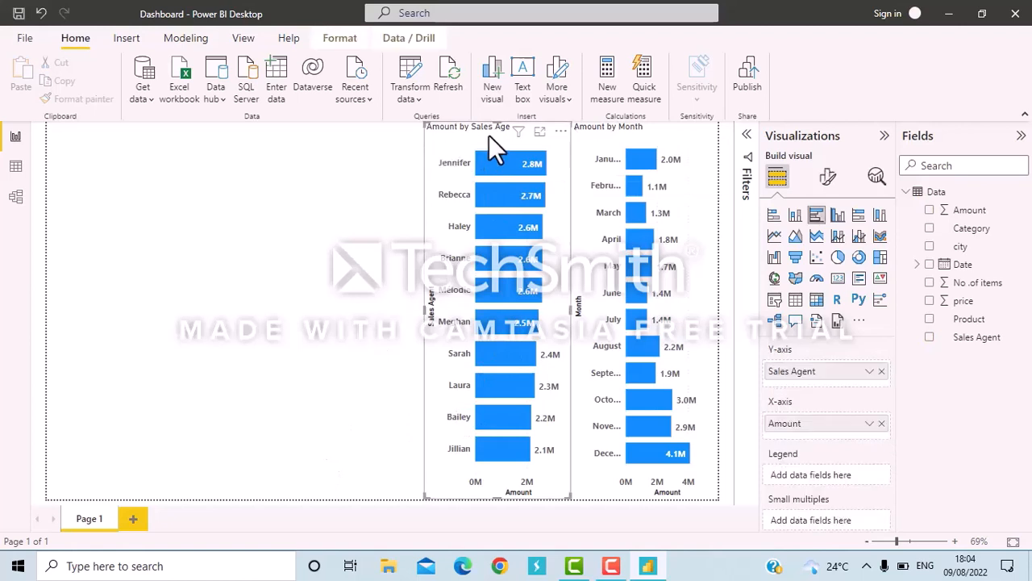
{"action": "left_click", "coordinate": [561, 133]}
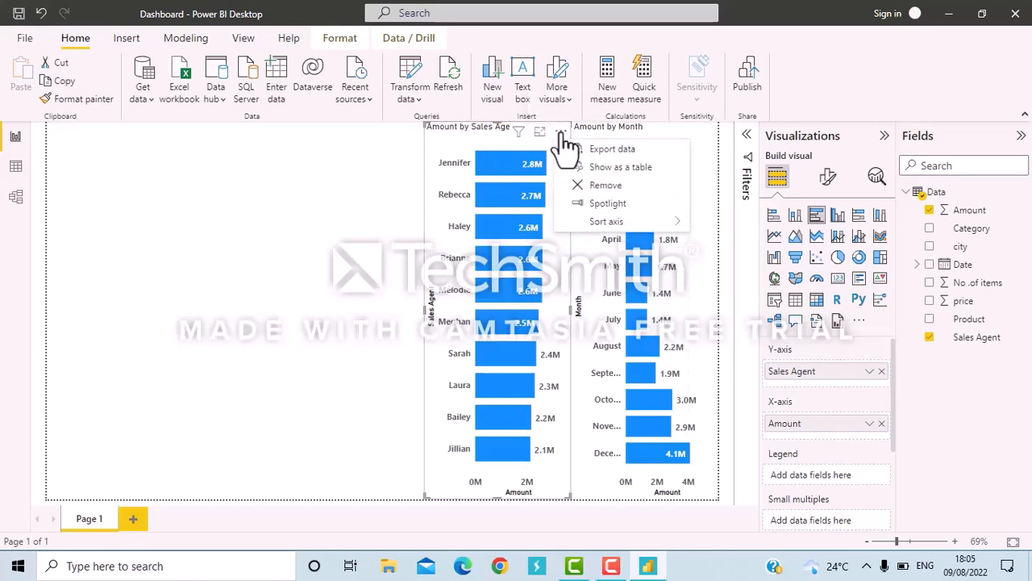
{"action": "mouse_move", "coordinate": [655, 229]}
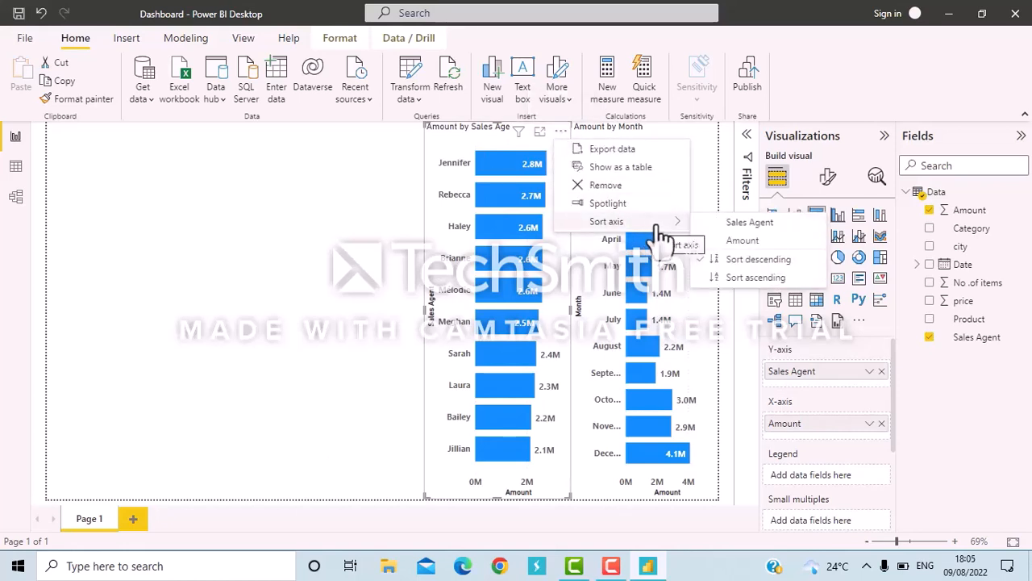
{"action": "left_click", "coordinate": [758, 277]}
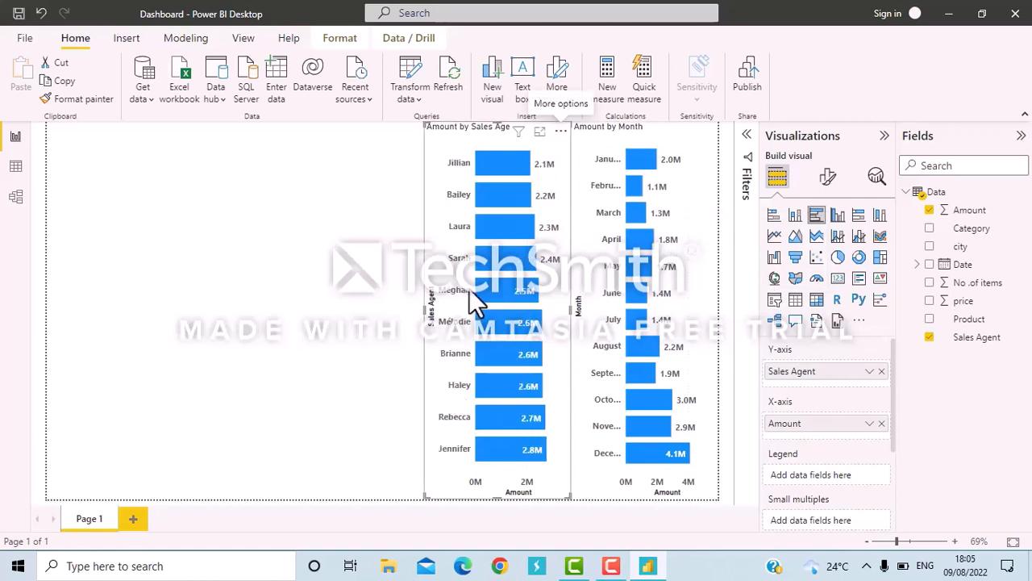
{"action": "left_click", "coordinate": [559, 133]}
{"action": "mouse_move", "coordinate": [664, 230]}
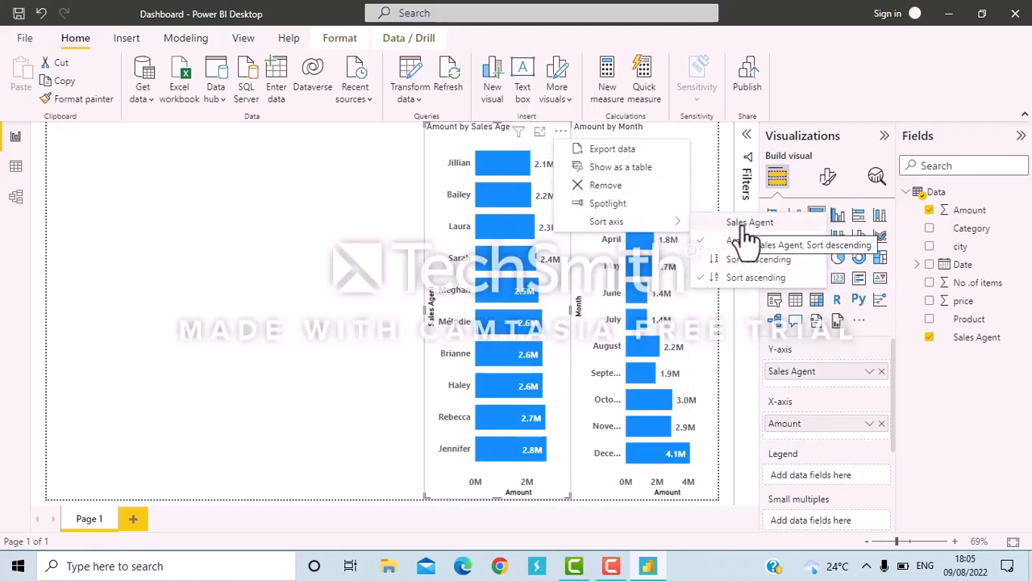
{"action": "left_click", "coordinate": [745, 222]}
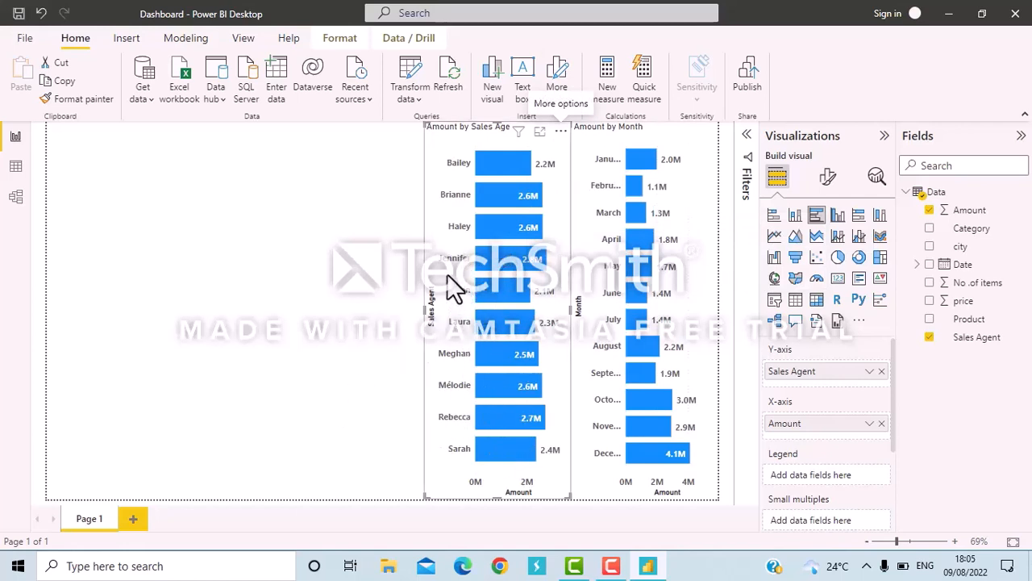
{"action": "left_click", "coordinate": [574, 194]}
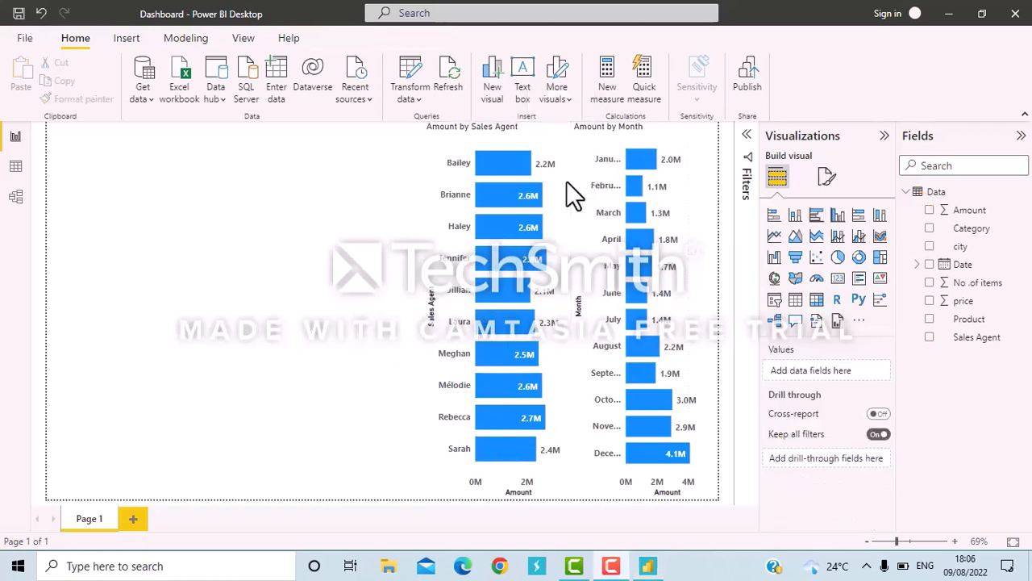
Add a clustered column chart of Amount by Product, sized as a wide, short strip along the page's lower edge beside the Sales Agent chart.
{"action": "left_click", "coordinate": [839, 215]}
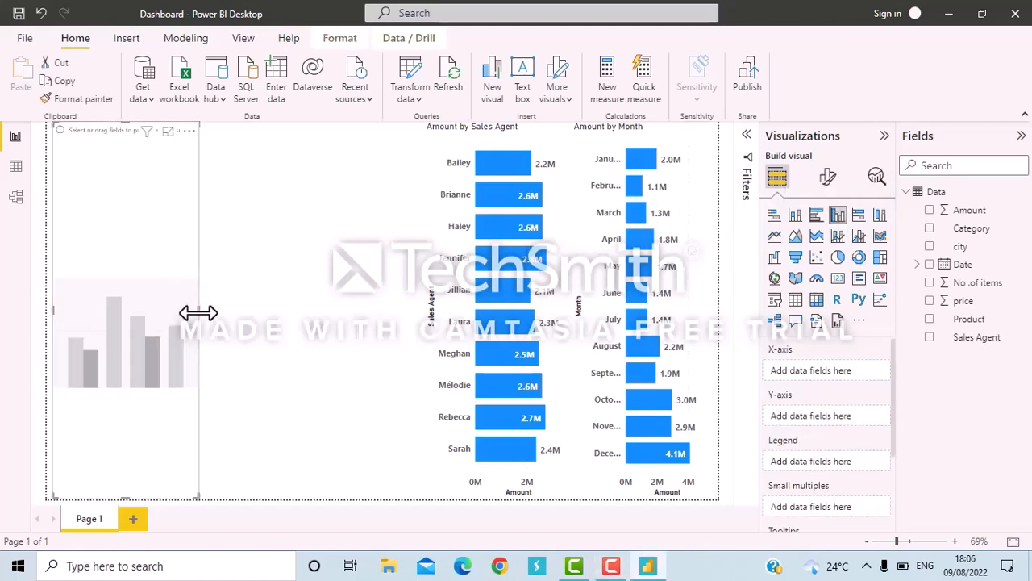
{"action": "left_click_drag", "start_coordinate": [198, 313], "coordinate": [448, 355]}
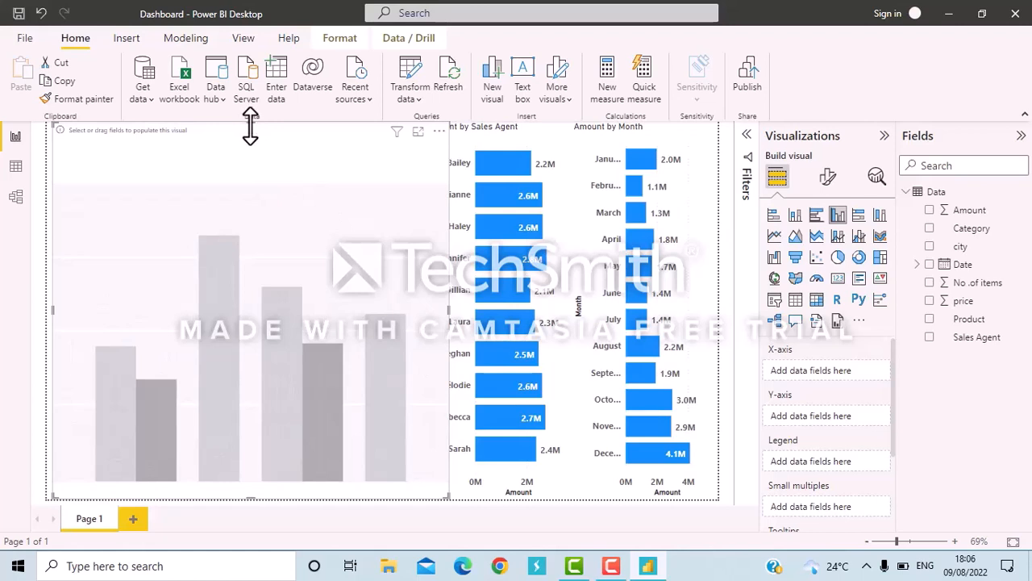
{"action": "left_click_drag", "start_coordinate": [248, 123], "coordinate": [219, 389]}
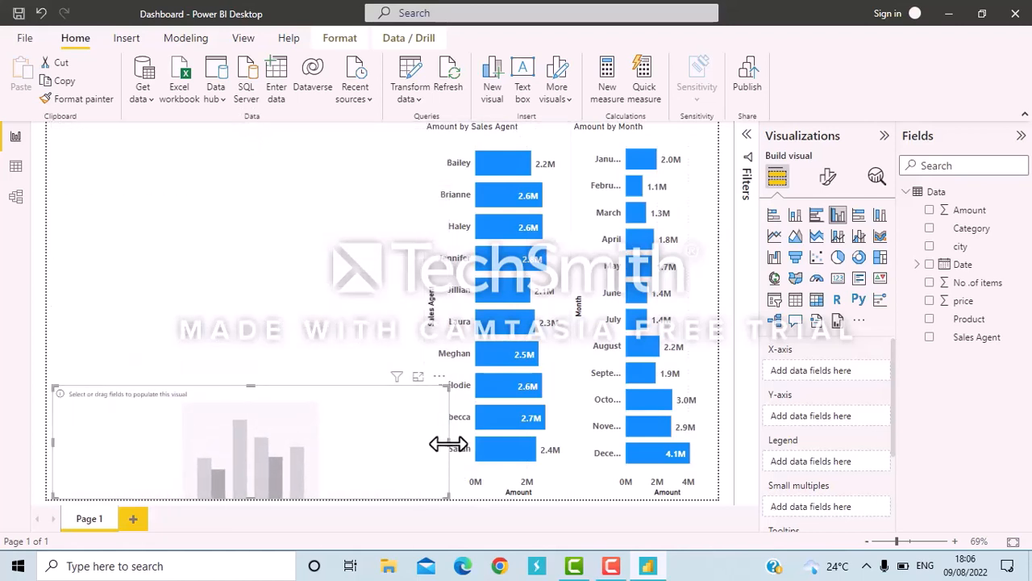
{"action": "left_click_drag", "start_coordinate": [449, 443], "coordinate": [420, 437]}
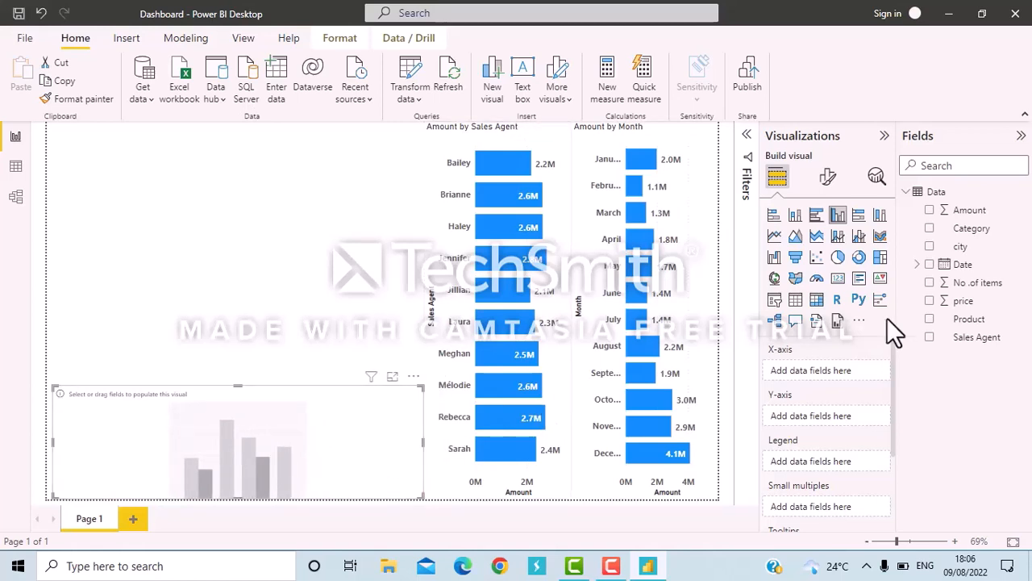
{"action": "left_click", "coordinate": [926, 323]}
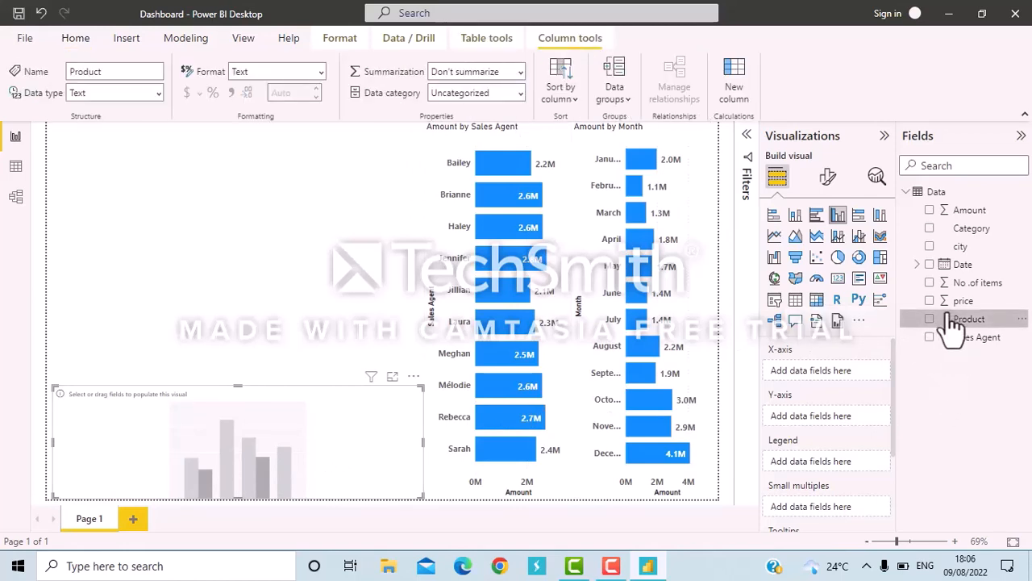
{"action": "left_click", "coordinate": [929, 211]}
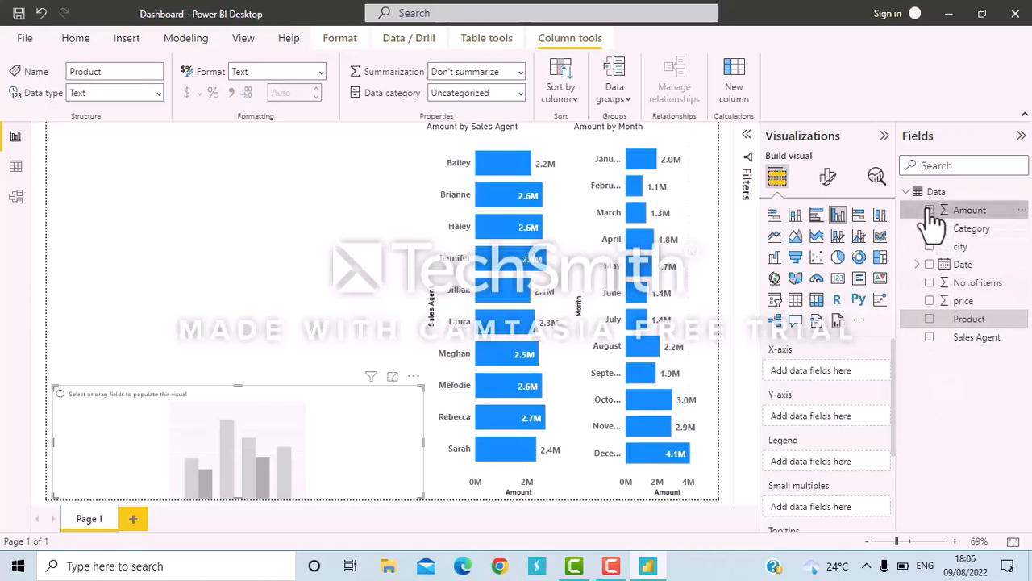
{"action": "left_click", "coordinate": [930, 319]}
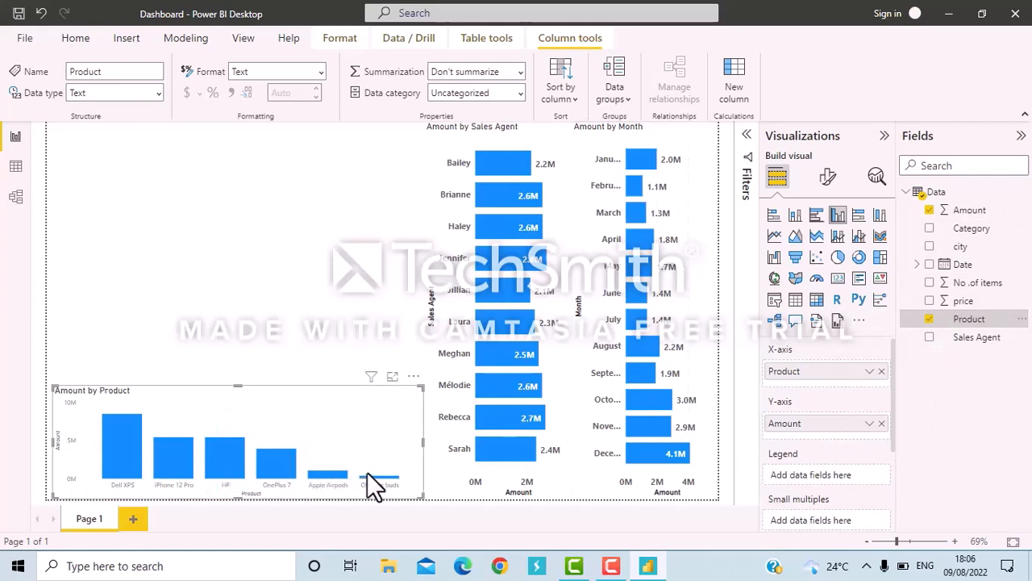
Copy the Amount by Sales Agent chart's formatting to the Amount by Product chart with the Format painter.
{"action": "left_click", "coordinate": [562, 379]}
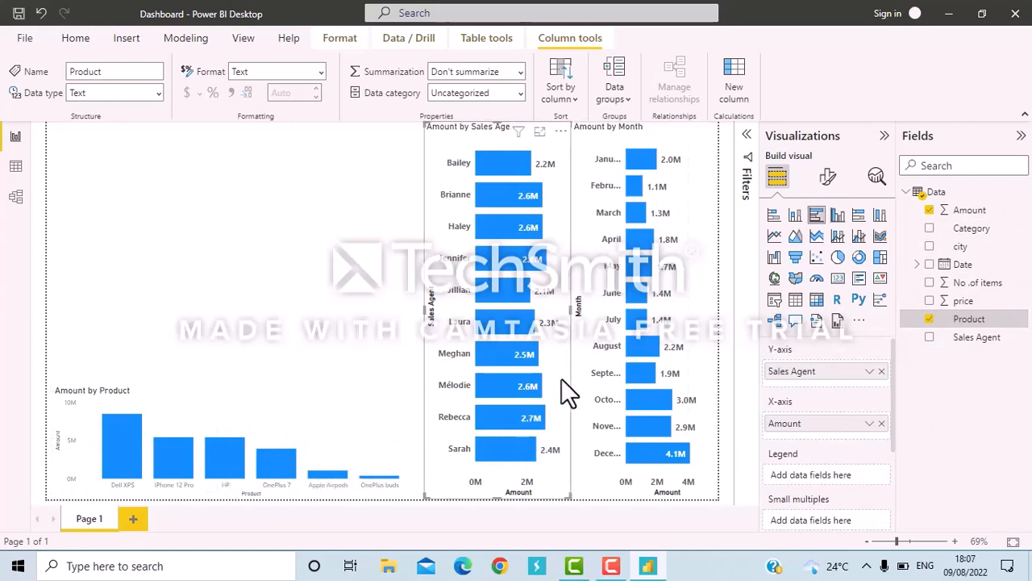
{"action": "left_click", "coordinate": [82, 98]}
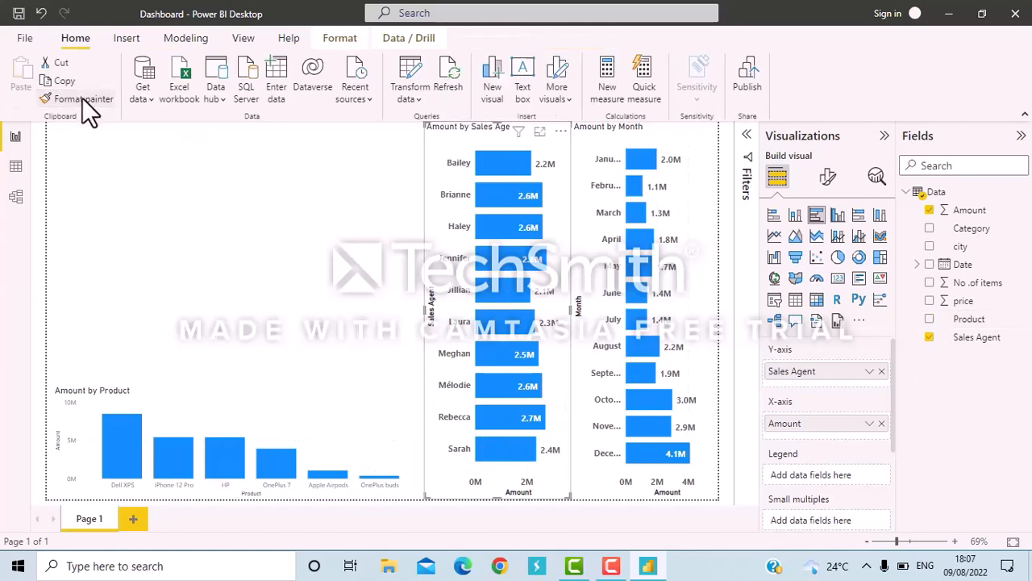
{"action": "left_click", "coordinate": [145, 399]}
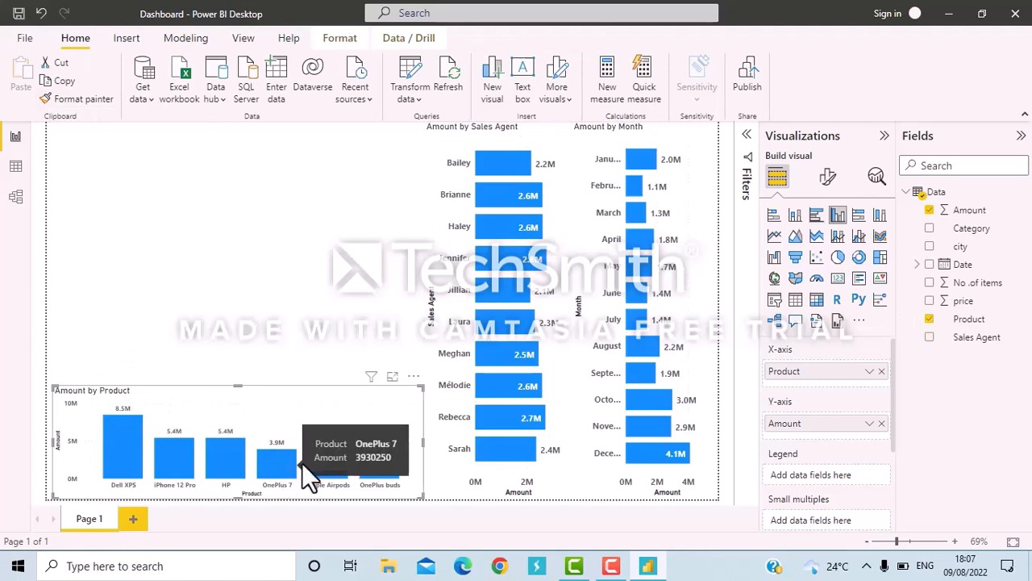
Sort the Amount by Product chart's axis by Product in ascending order.
{"action": "left_click", "coordinate": [413, 377]}
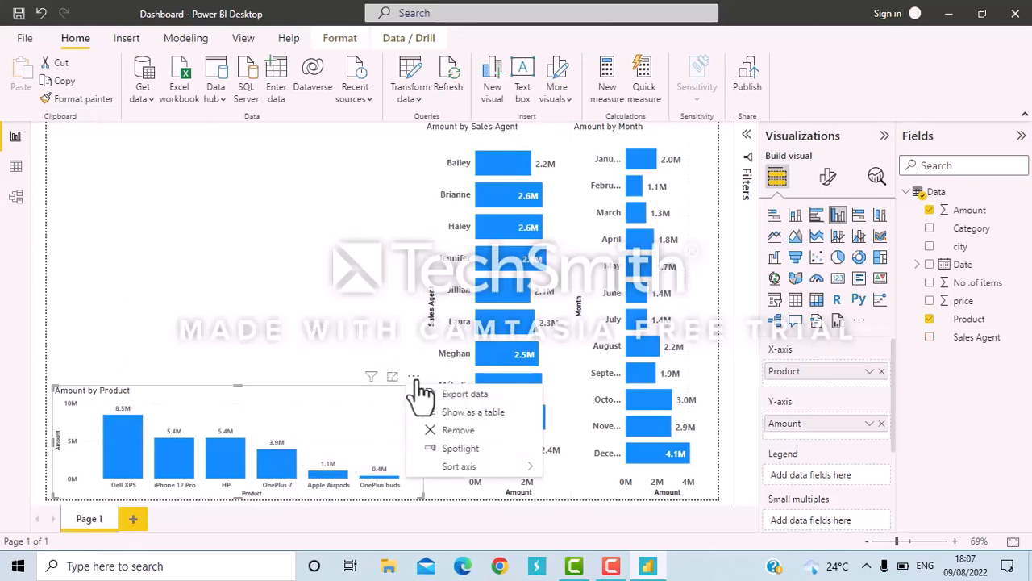
{"action": "mouse_move", "coordinate": [458, 474]}
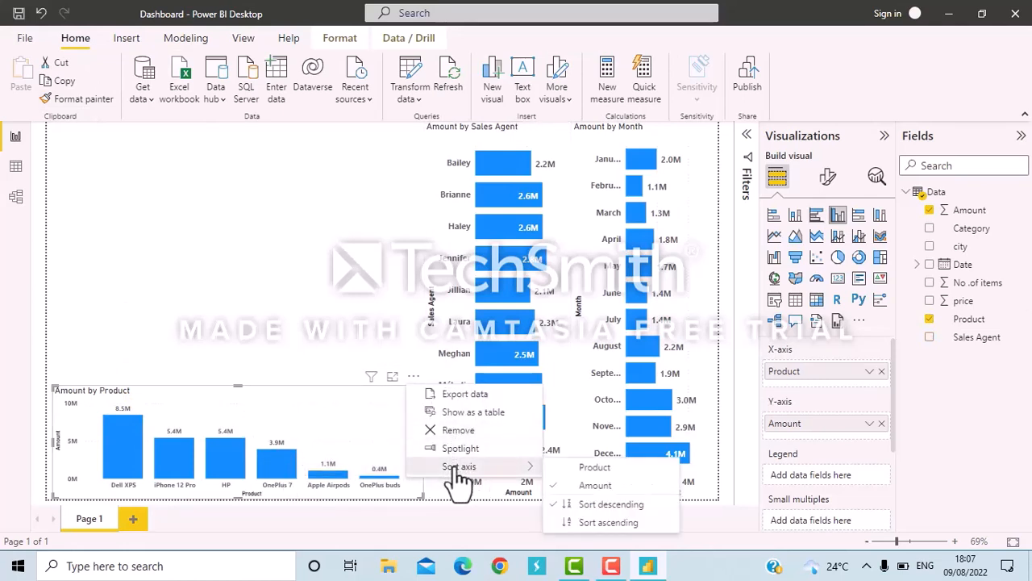
{"action": "left_click", "coordinate": [599, 468]}
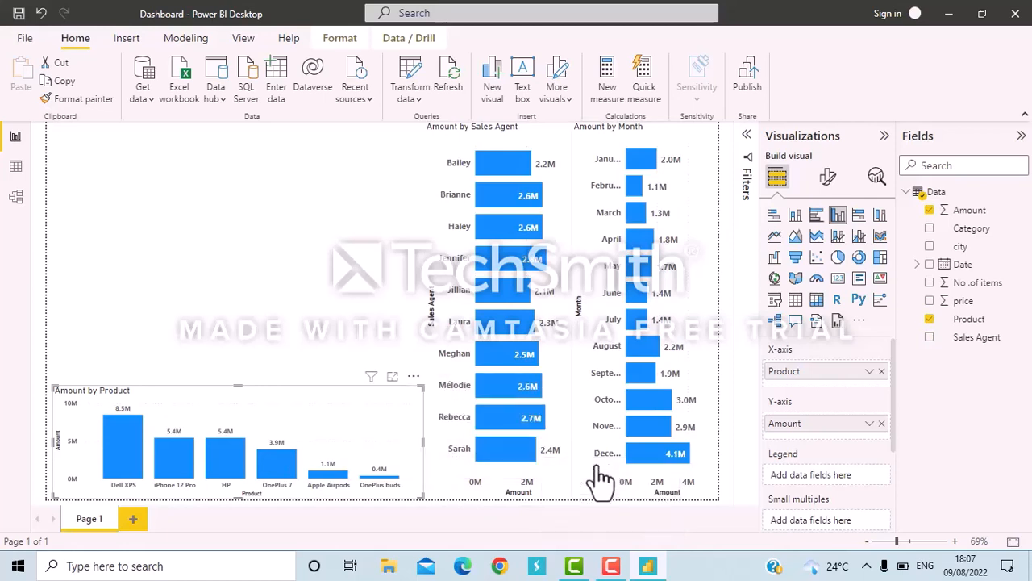
{"action": "left_click", "coordinate": [413, 379]}
{"action": "mouse_move", "coordinate": [458, 480]}
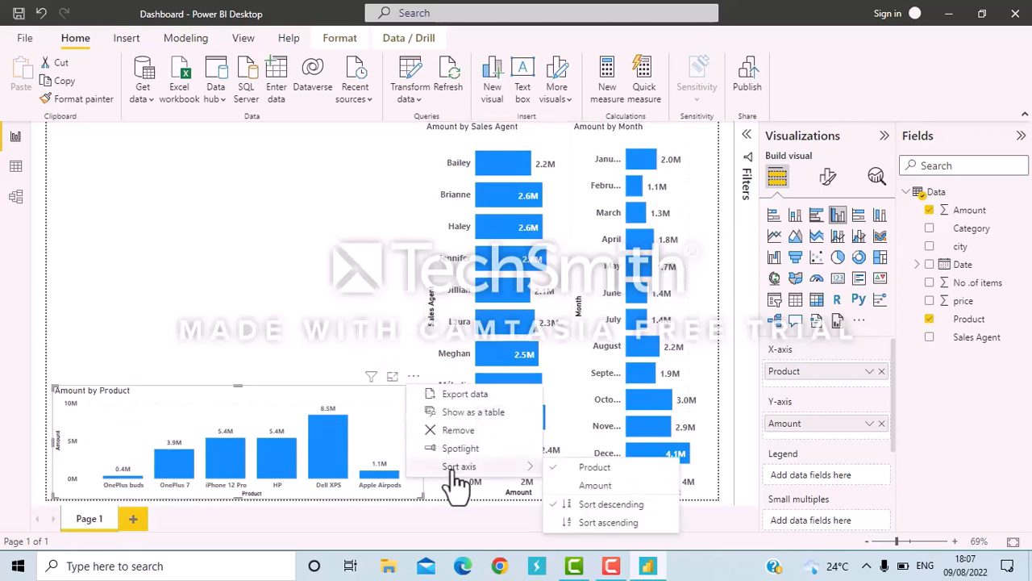
{"action": "left_click", "coordinate": [600, 524]}
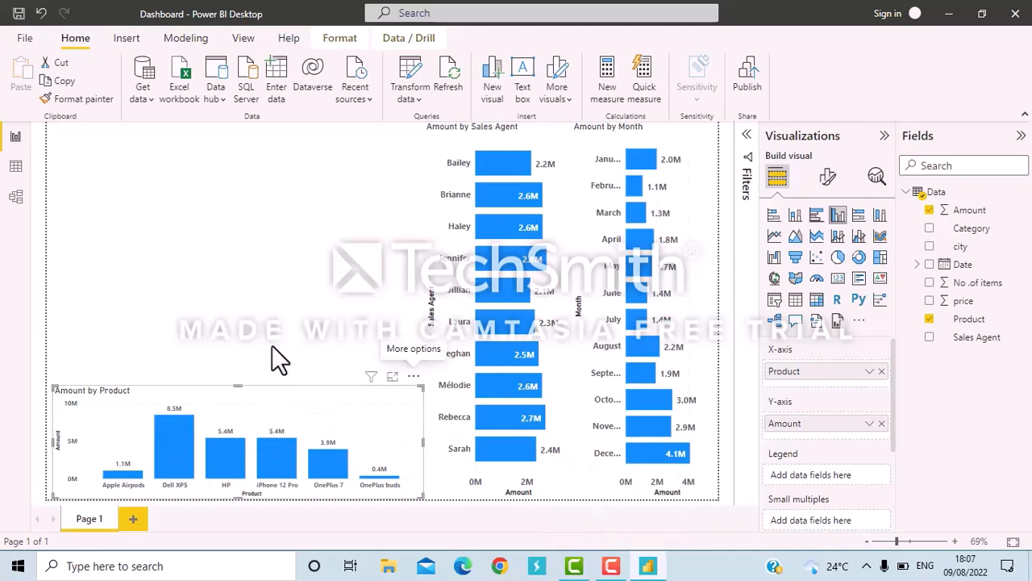
{"action": "left_click", "coordinate": [246, 327]}
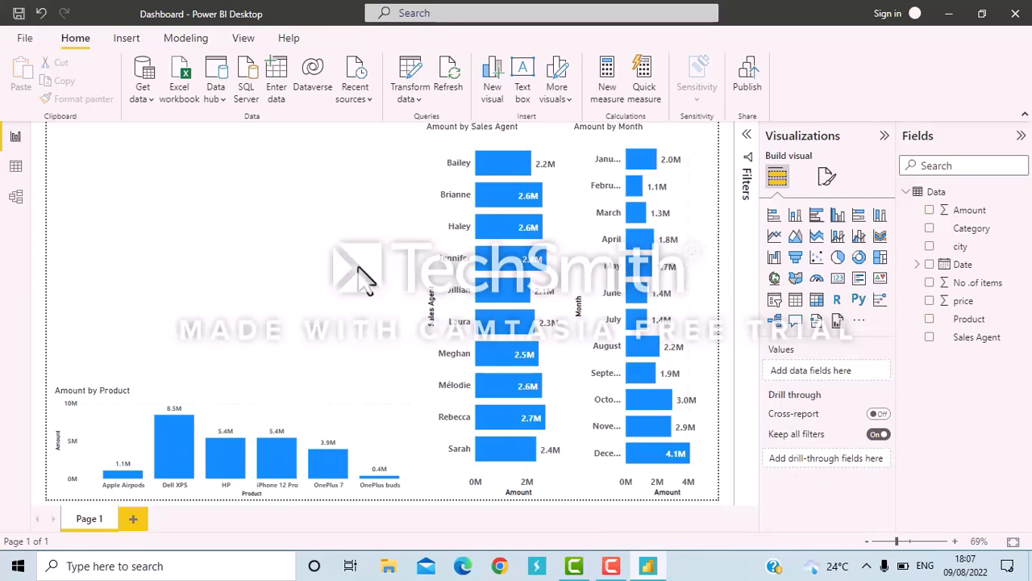
Add a line chart of Amount by city directly above the Amount by Product chart, reduced to about the same height.
{"action": "left_click", "coordinate": [775, 237]}
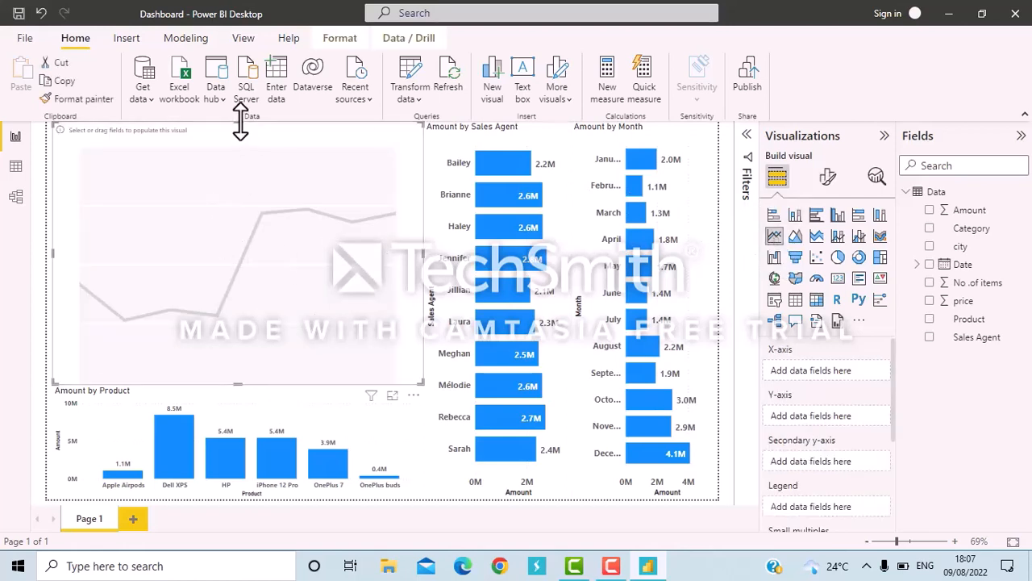
{"action": "left_click_drag", "start_coordinate": [240, 125], "coordinate": [239, 273]}
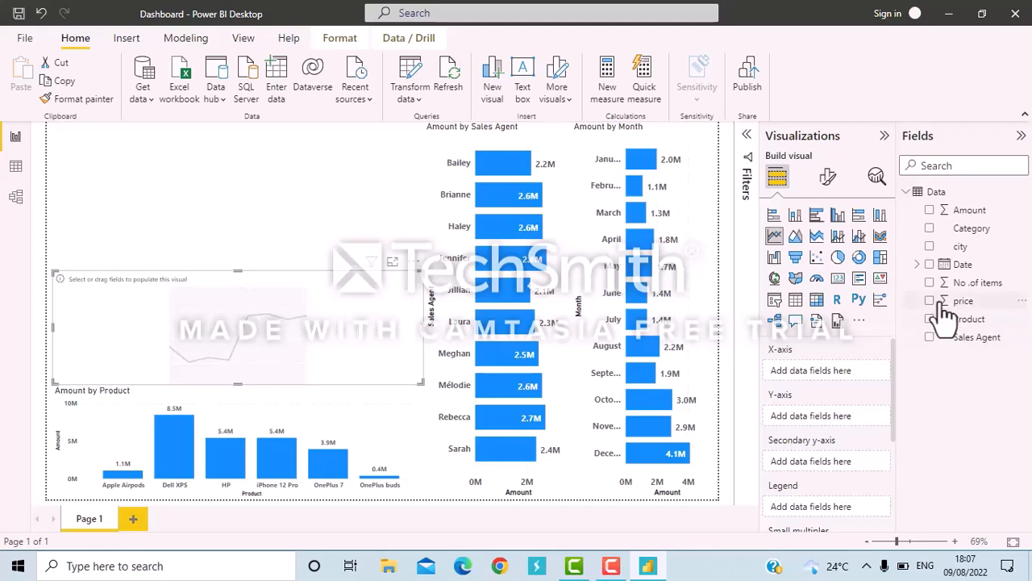
{"action": "left_click", "coordinate": [929, 247]}
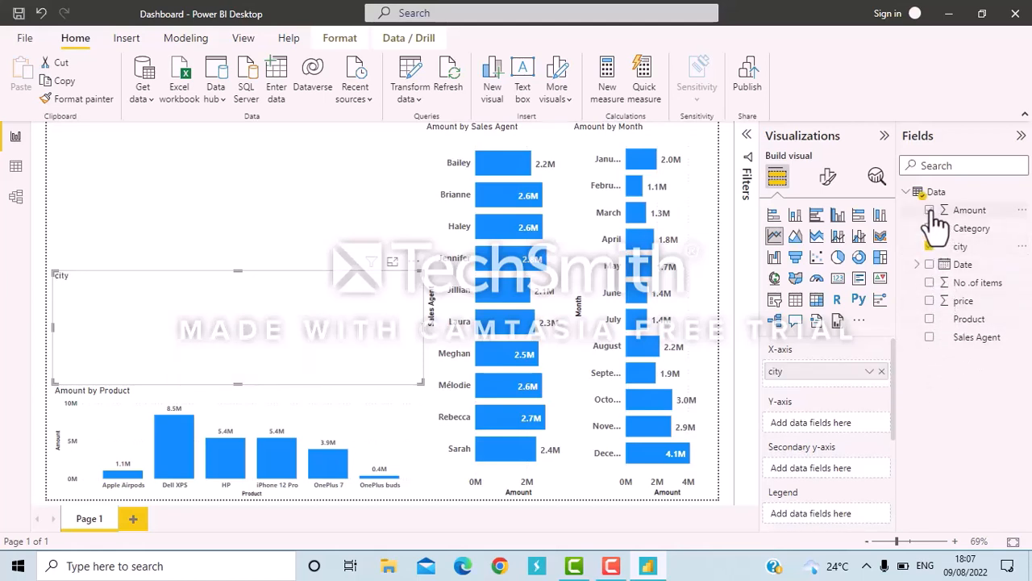
{"action": "left_click", "coordinate": [931, 211]}
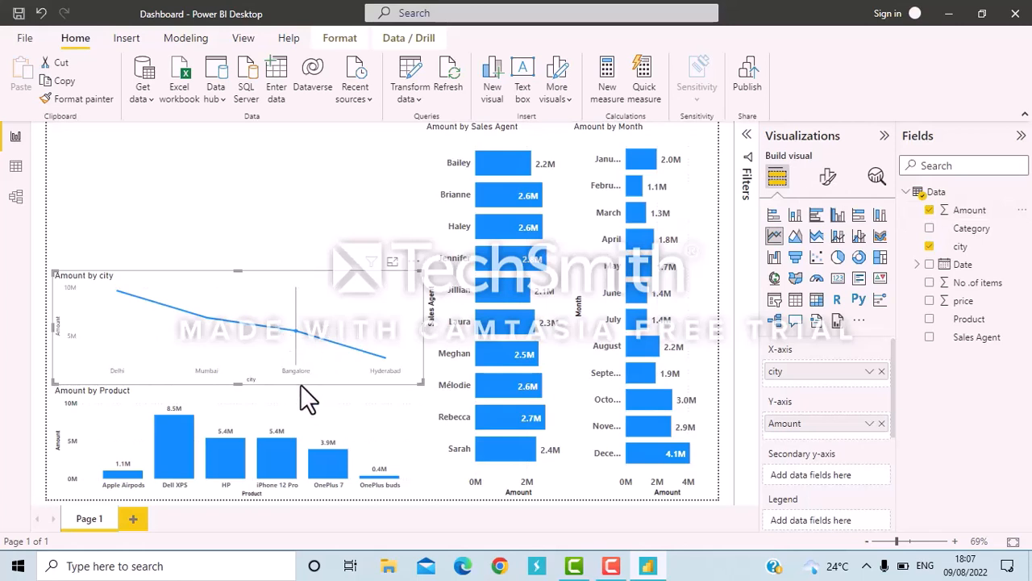
Cross-highlight from the Bangalore point and turn on data labels for the Amount by city line chart.
{"action": "mouse_move", "coordinate": [302, 341]}
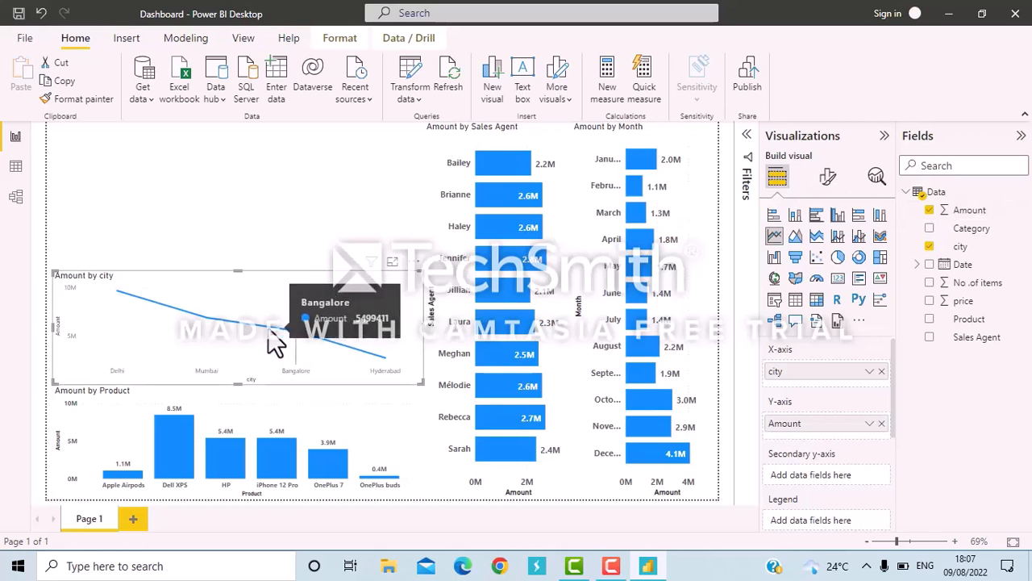
{"action": "left_click", "coordinate": [270, 331]}
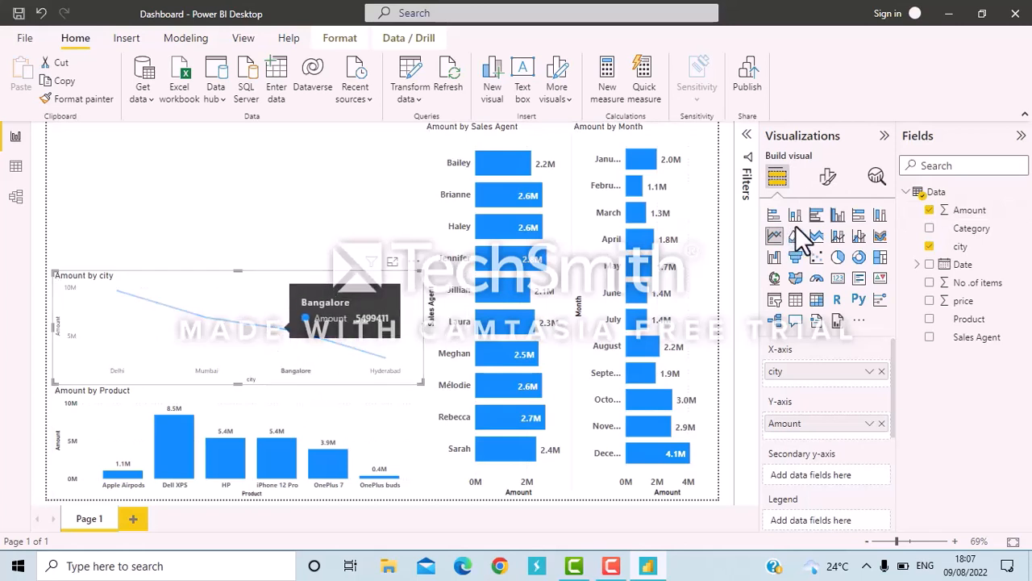
{"action": "left_click", "coordinate": [828, 179]}
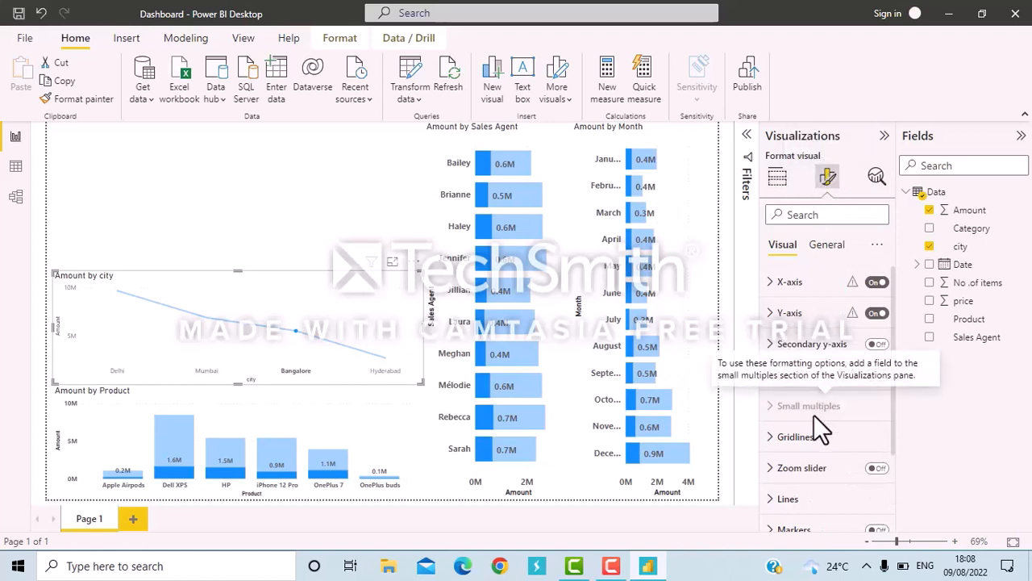
{"action": "scroll", "coordinate": [814, 415], "scroll_direction": "down", "scroll_amount": 1}
{"action": "scroll", "coordinate": [814, 414], "scroll_direction": "down", "scroll_amount": 1}
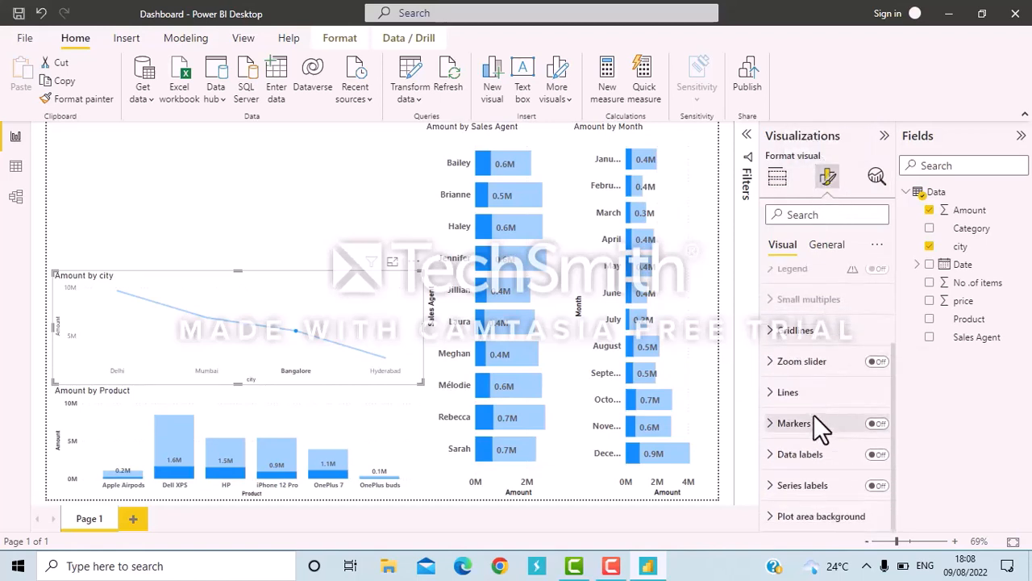
{"action": "left_click", "coordinate": [878, 455]}
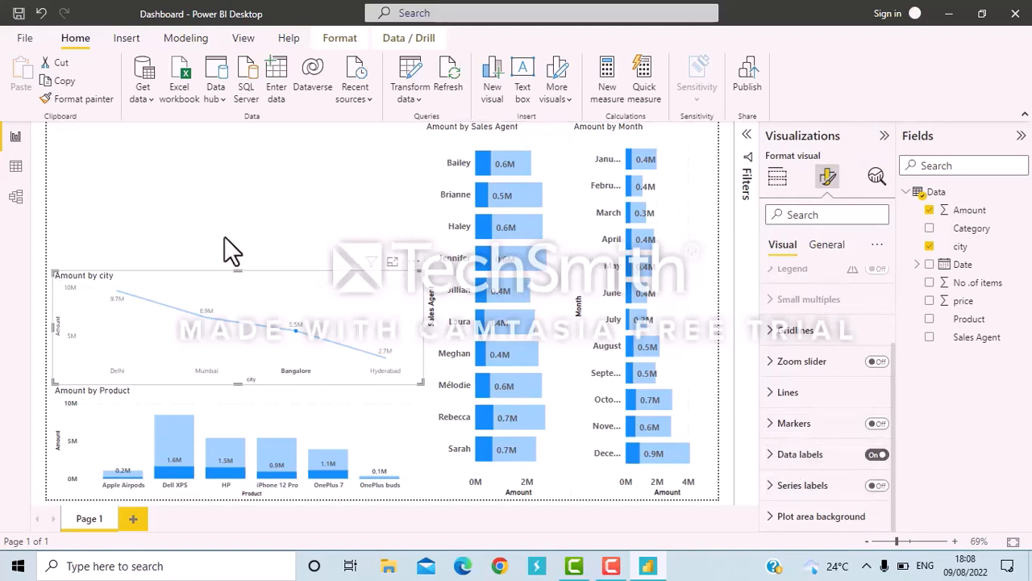
{"action": "left_click", "coordinate": [202, 256]}
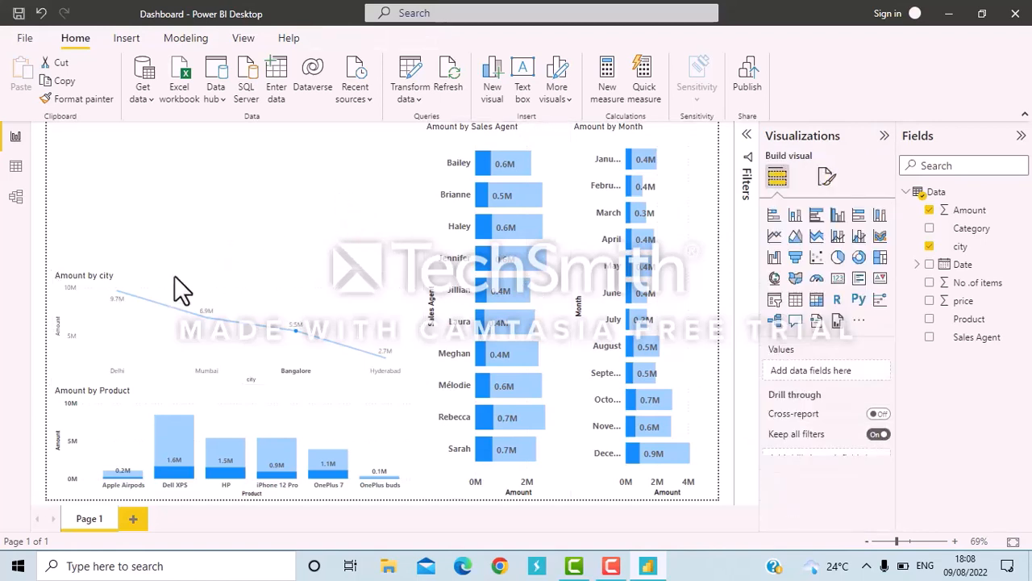
Copy the Amount by Product chart's formatting to the Amount by city line chart with the Format painter.
{"action": "left_click", "coordinate": [142, 393]}
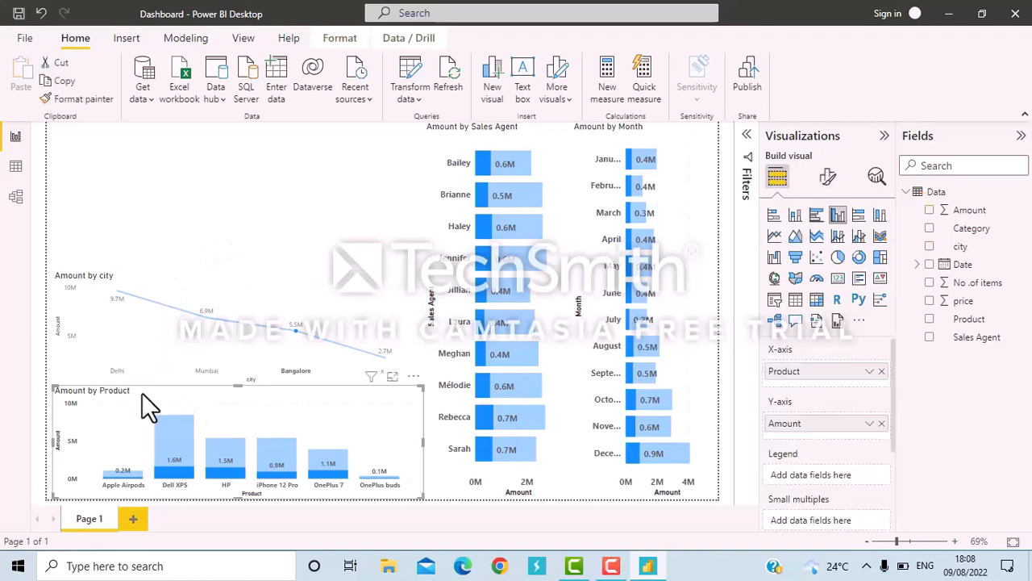
{"action": "left_click", "coordinate": [98, 100]}
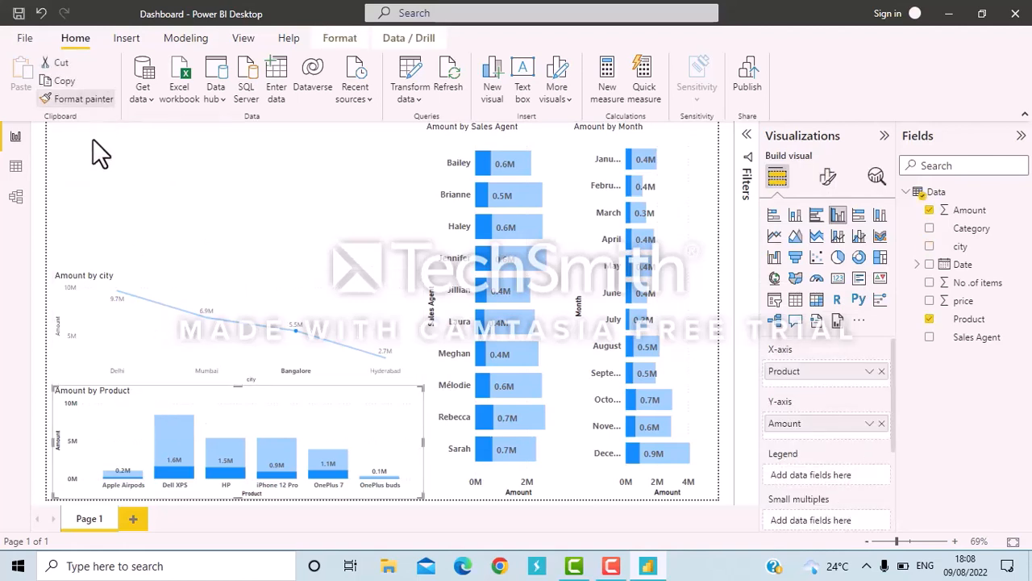
{"action": "left_click", "coordinate": [166, 281]}
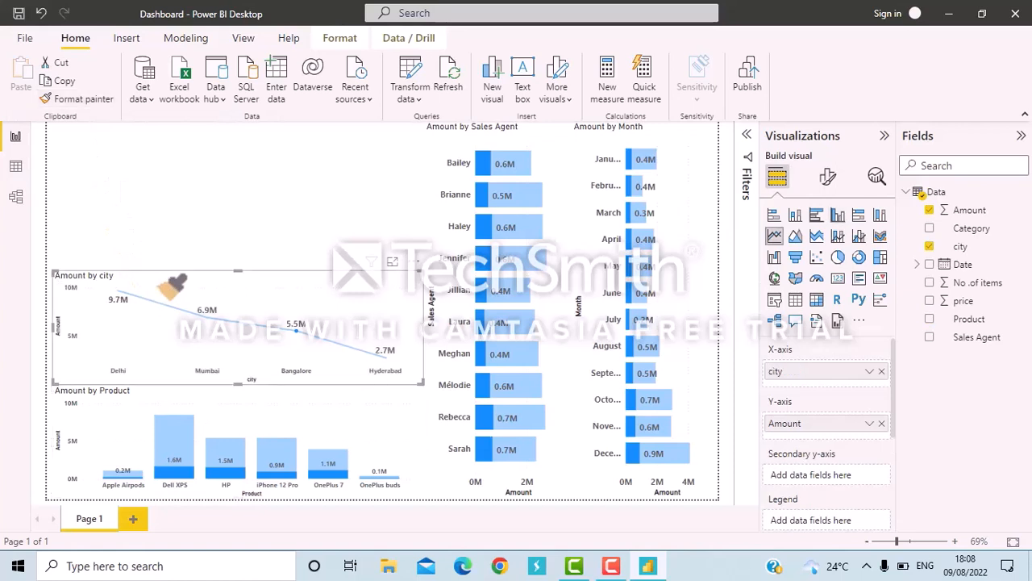
{"action": "left_click", "coordinate": [125, 231]}
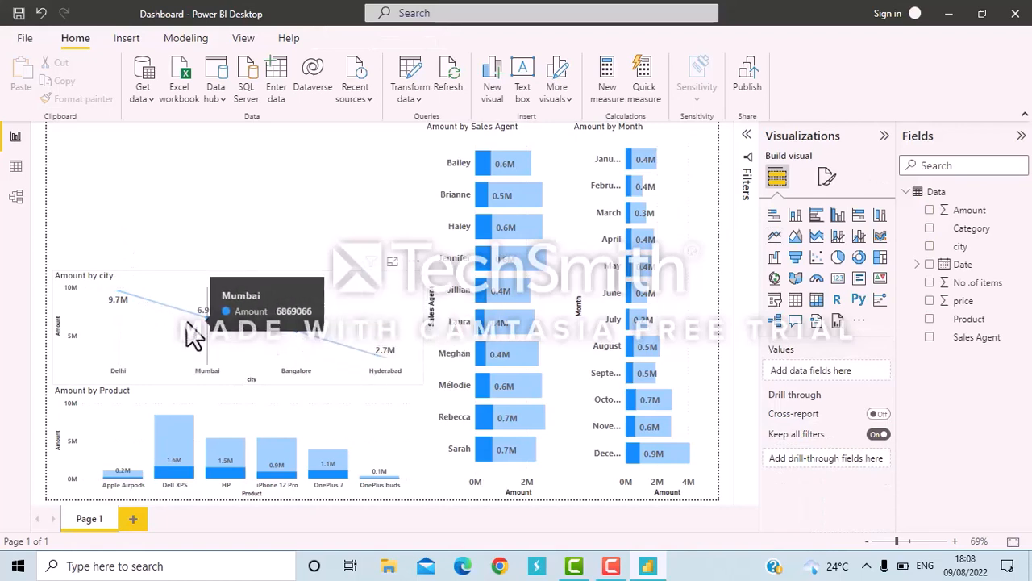
Sort the Amount by city line chart's axis by city.
{"action": "left_click", "coordinate": [417, 272]}
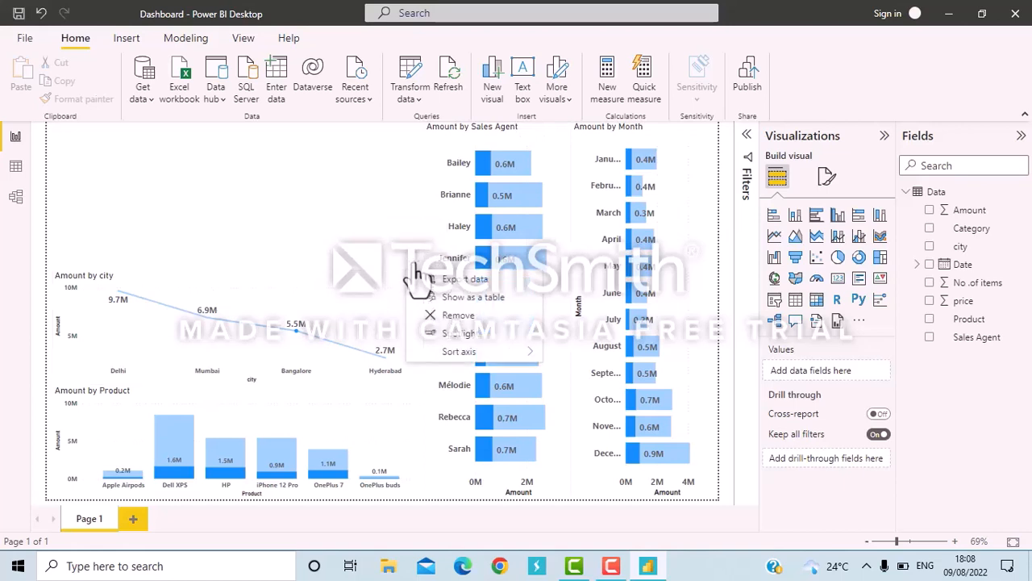
{"action": "mouse_move", "coordinate": [470, 355]}
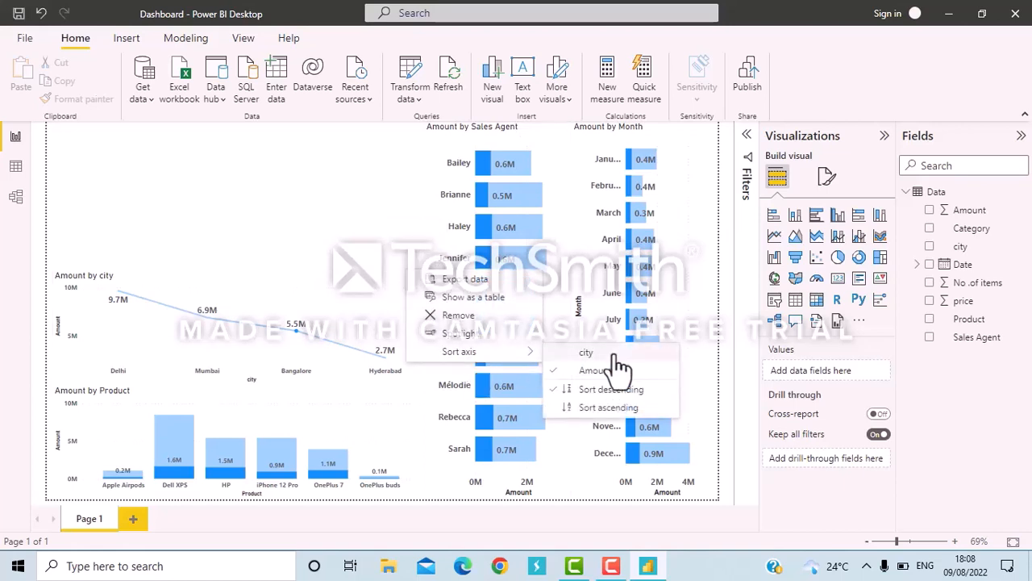
{"action": "left_click", "coordinate": [613, 355]}
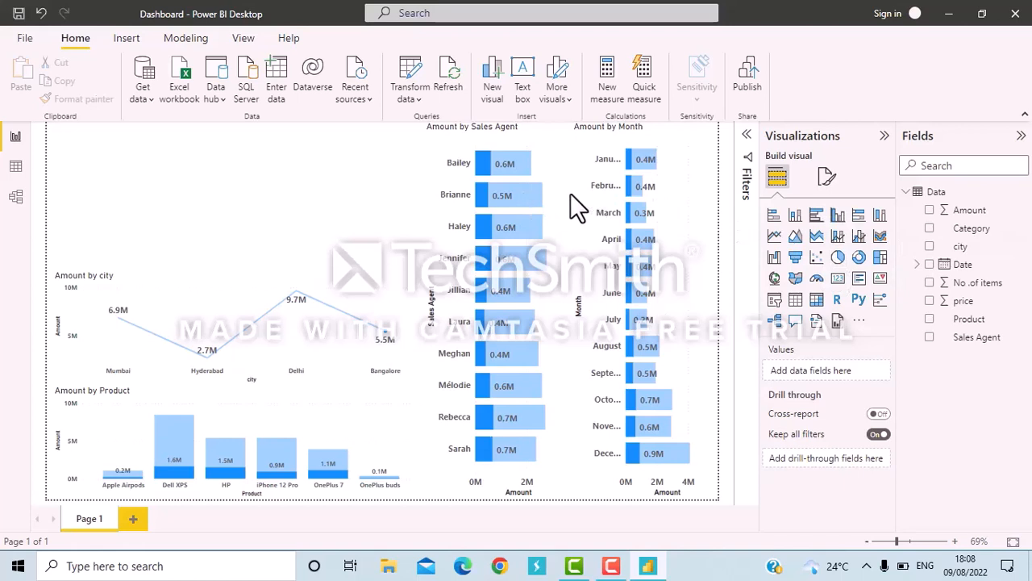
Add a pie chart of Amount by Category above the Amount by city chart, narrowed to its right part and slightly reduced in height.
{"action": "left_click", "coordinate": [837, 257]}
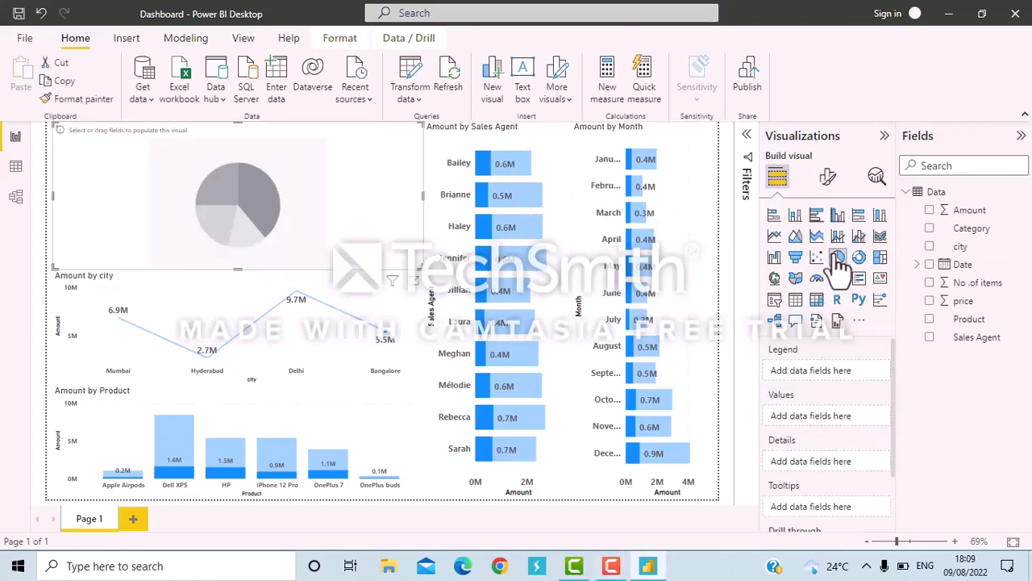
{"action": "left_click", "coordinate": [930, 229]}
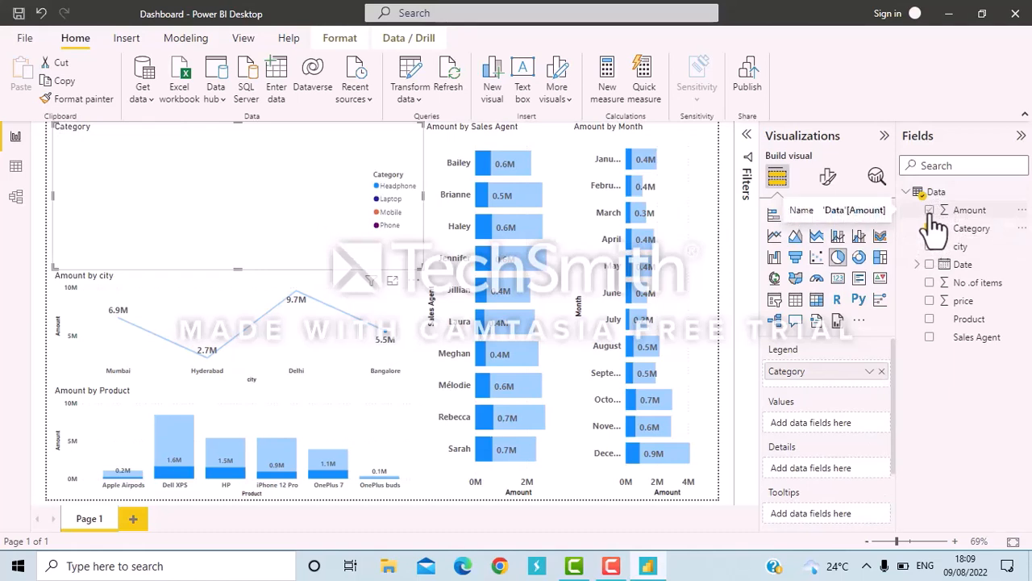
{"action": "left_click", "coordinate": [930, 212]}
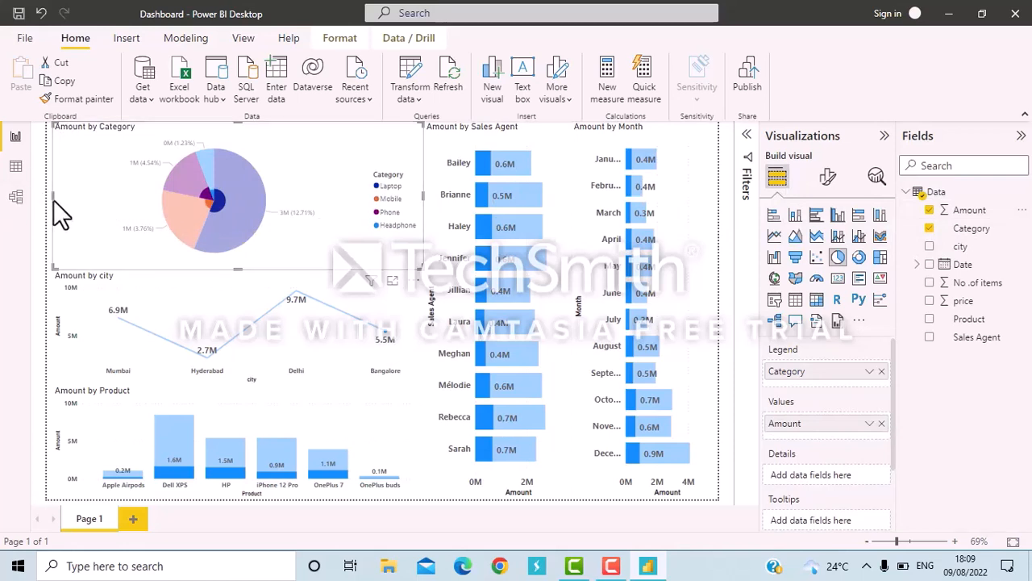
{"action": "left_click_drag", "start_coordinate": [50, 195], "coordinate": [273, 194]}
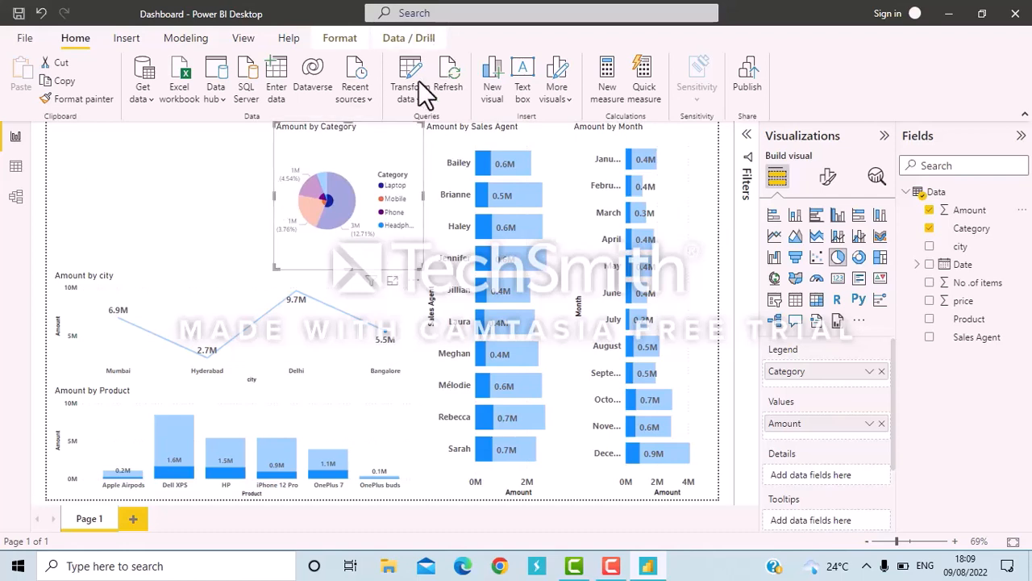
{"action": "left_click_drag", "start_coordinate": [350, 126], "coordinate": [352, 143]}
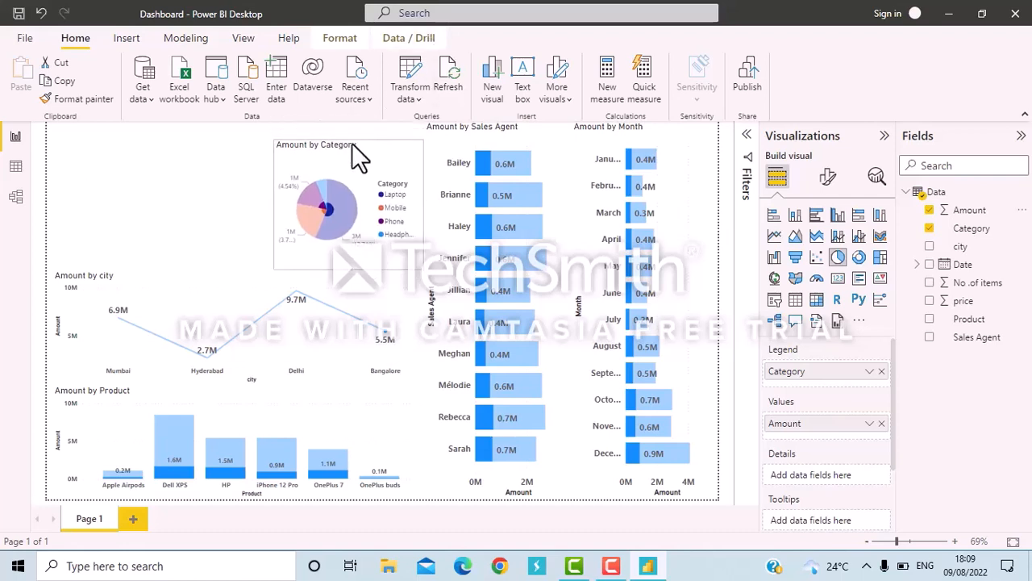
Copy the Amount by city chart's formatting to the Amount by Category pie chart with the Format painter.
{"action": "left_click", "coordinate": [161, 276]}
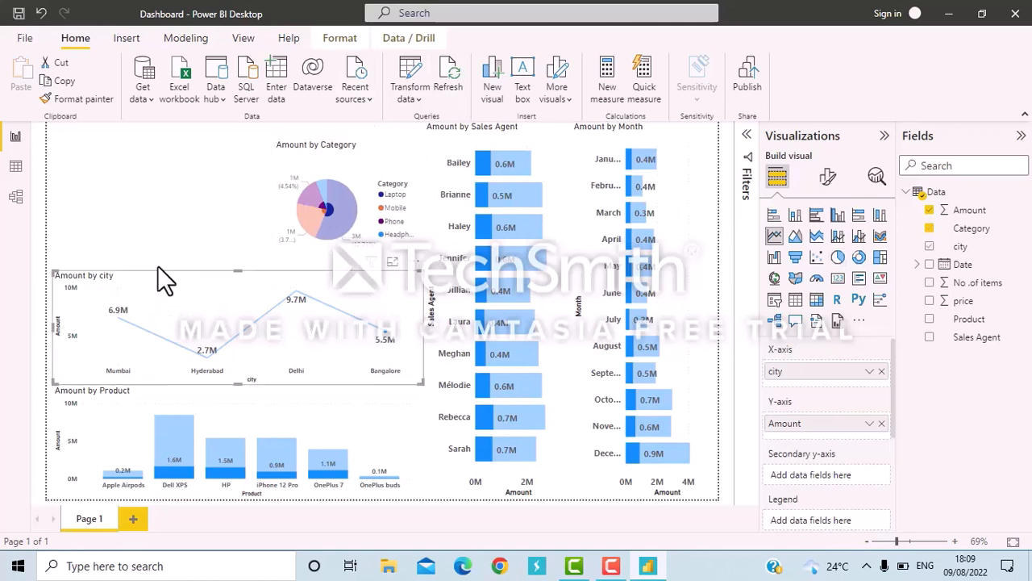
{"action": "left_click", "coordinate": [95, 104]}
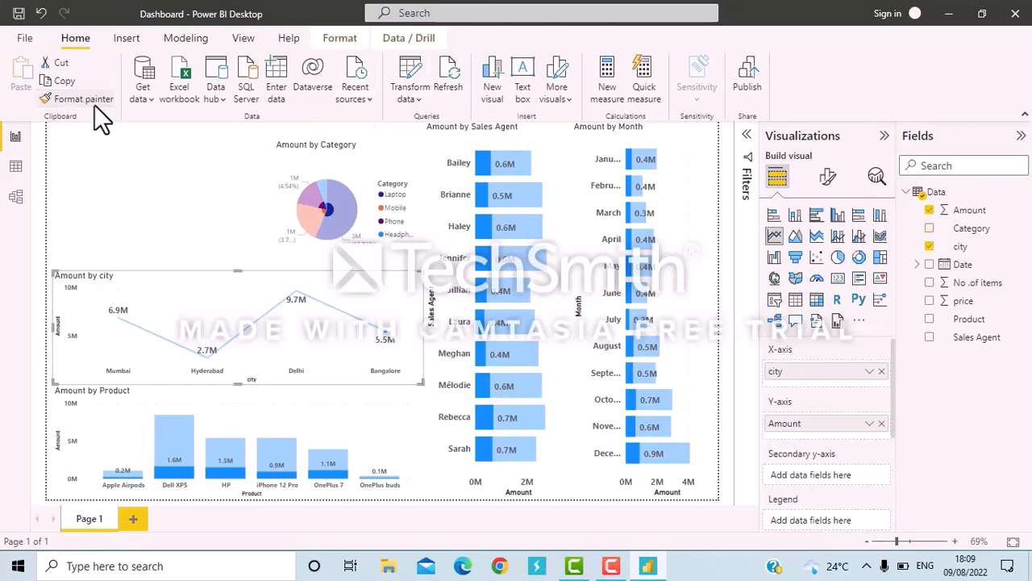
{"action": "left_click", "coordinate": [367, 169]}
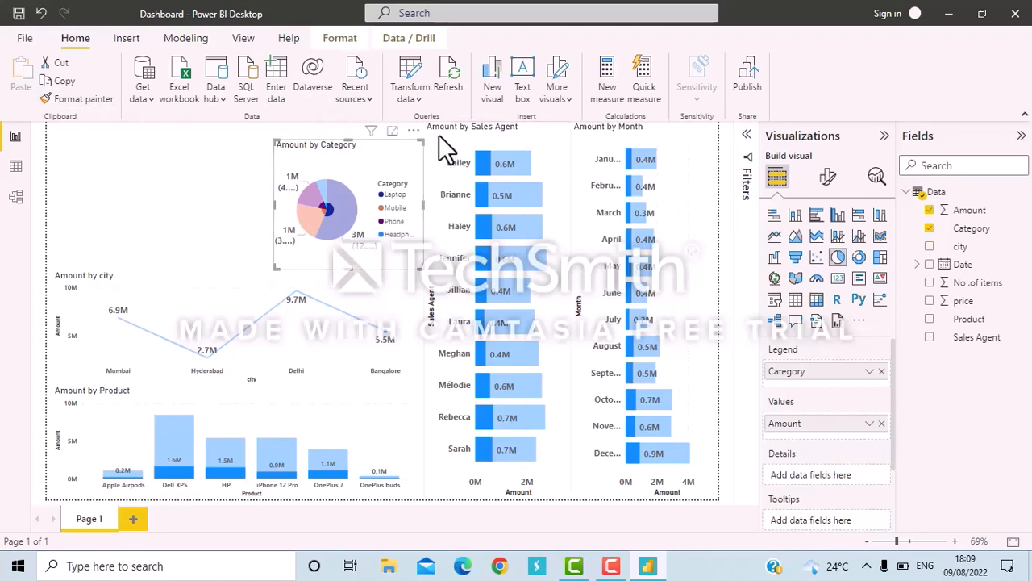
Sort the Amount by Category pie chart's axis by Category.
{"action": "left_click", "coordinate": [412, 132]}
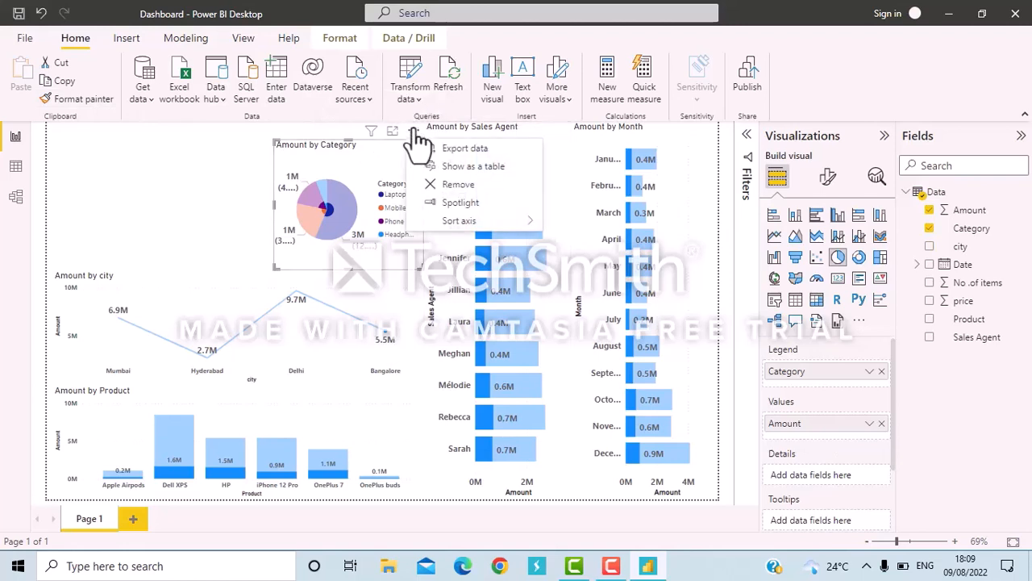
{"action": "mouse_move", "coordinate": [438, 224]}
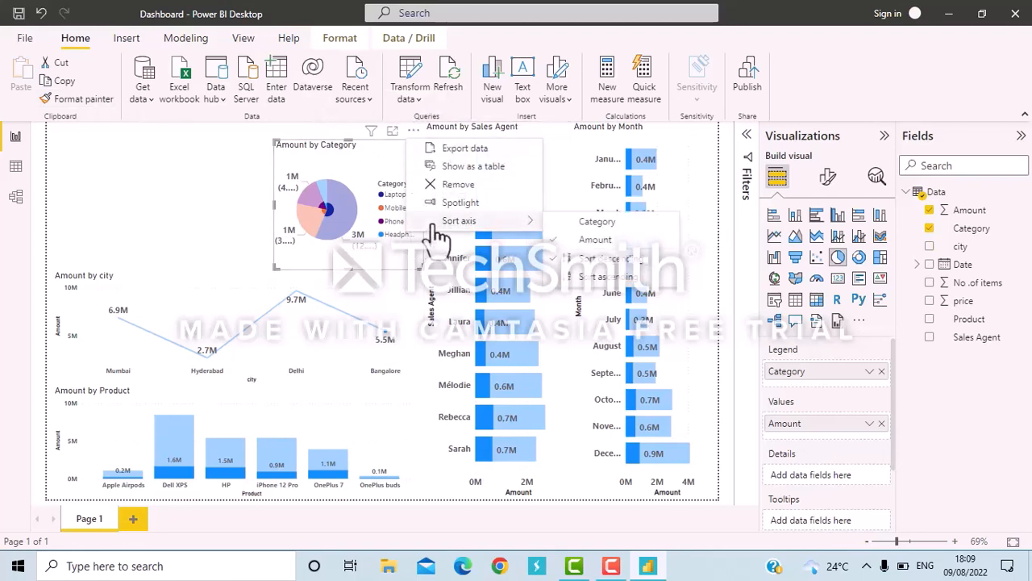
{"action": "left_click", "coordinate": [589, 225]}
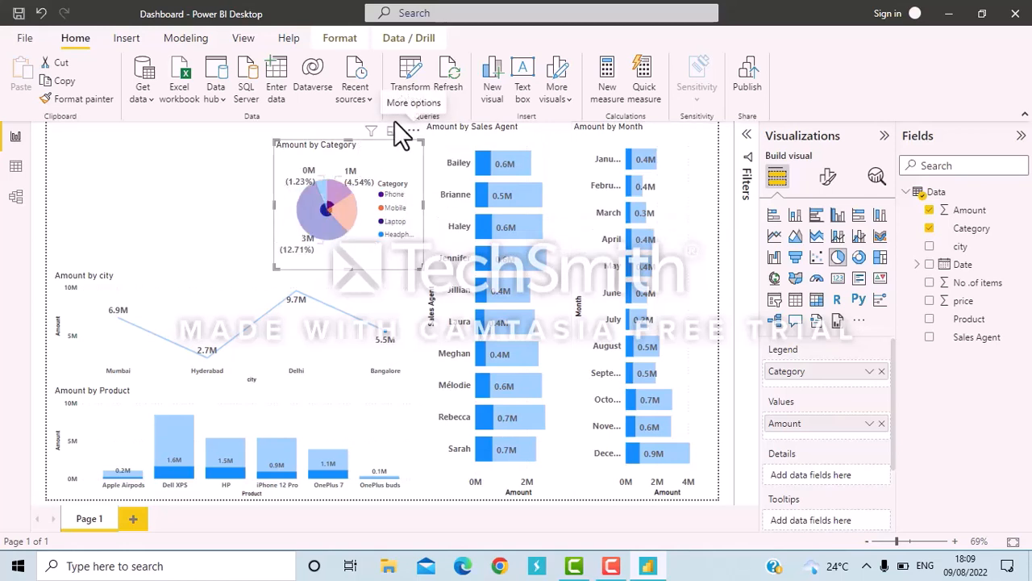
Move the Amount by Category pie chart slightly up and extend its lower edge down to the Amount by city chart.
{"action": "left_click_drag", "start_coordinate": [386, 148], "coordinate": [383, 136]}
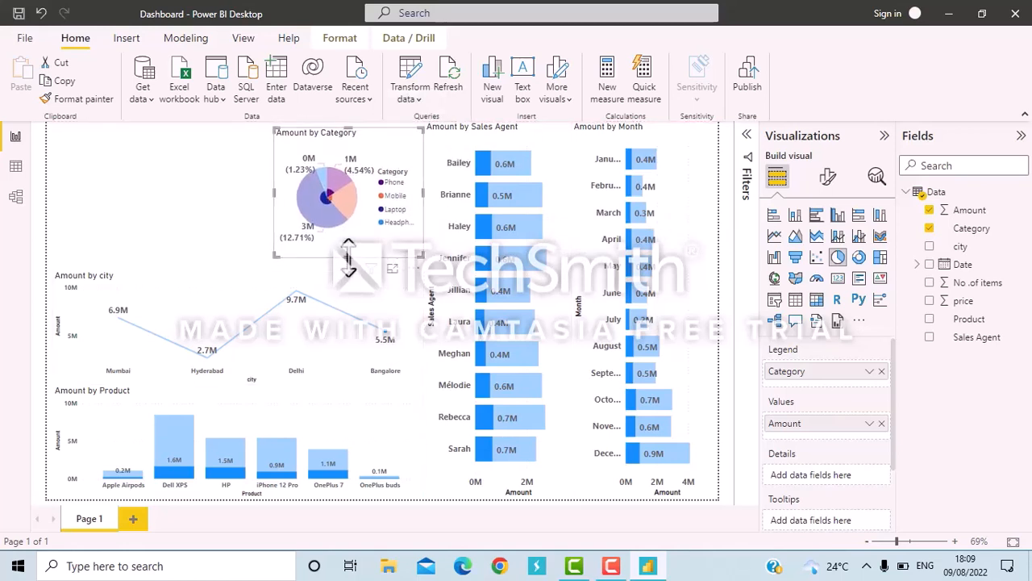
{"action": "left_click_drag", "start_coordinate": [349, 255], "coordinate": [353, 279]}
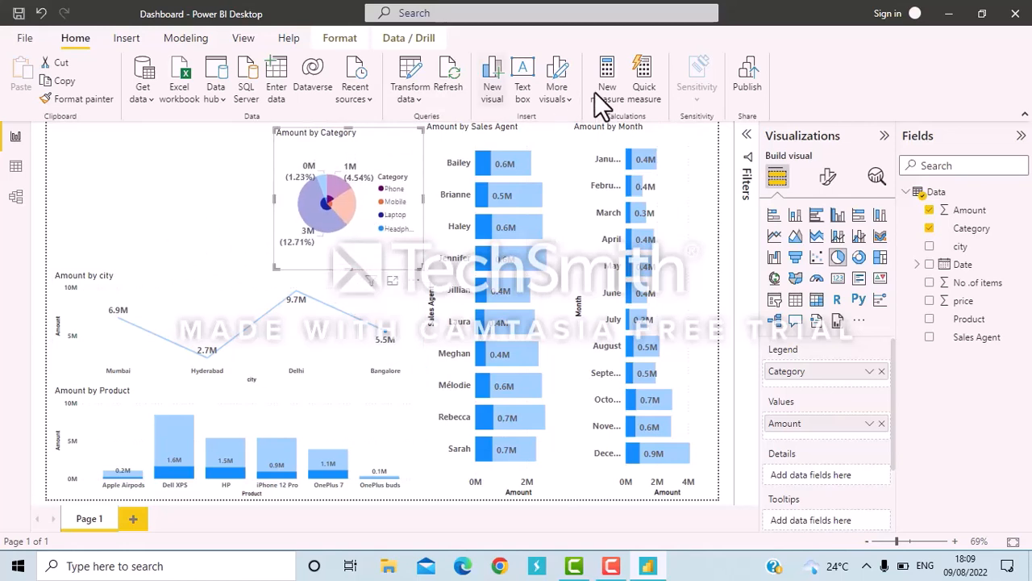
{"action": "left_click", "coordinate": [189, 190]}
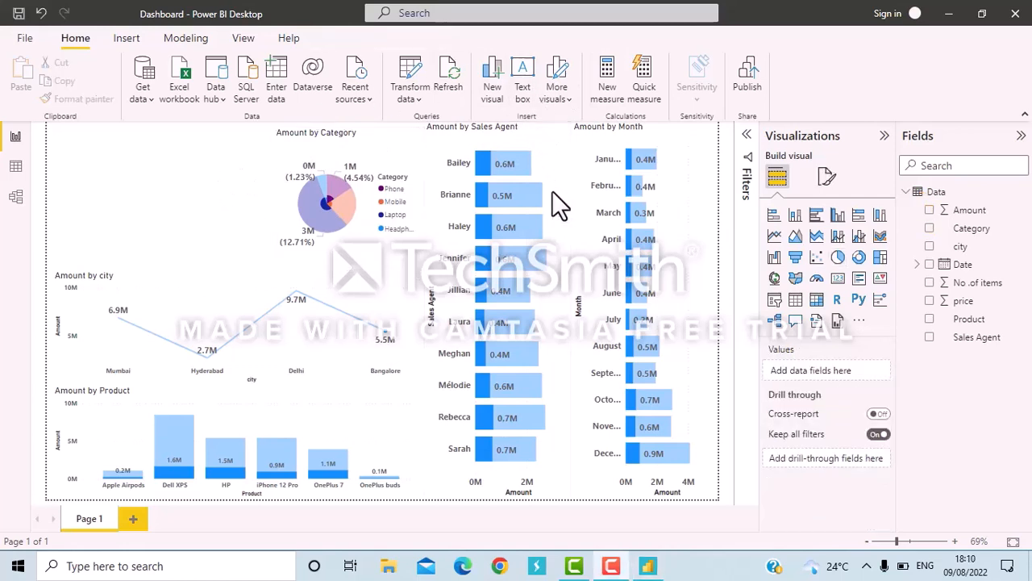
Add a slicer on Month from the Date Hierarchy in the empty space beside the Amount by Category pie chart.
{"action": "left_click", "coordinate": [776, 302]}
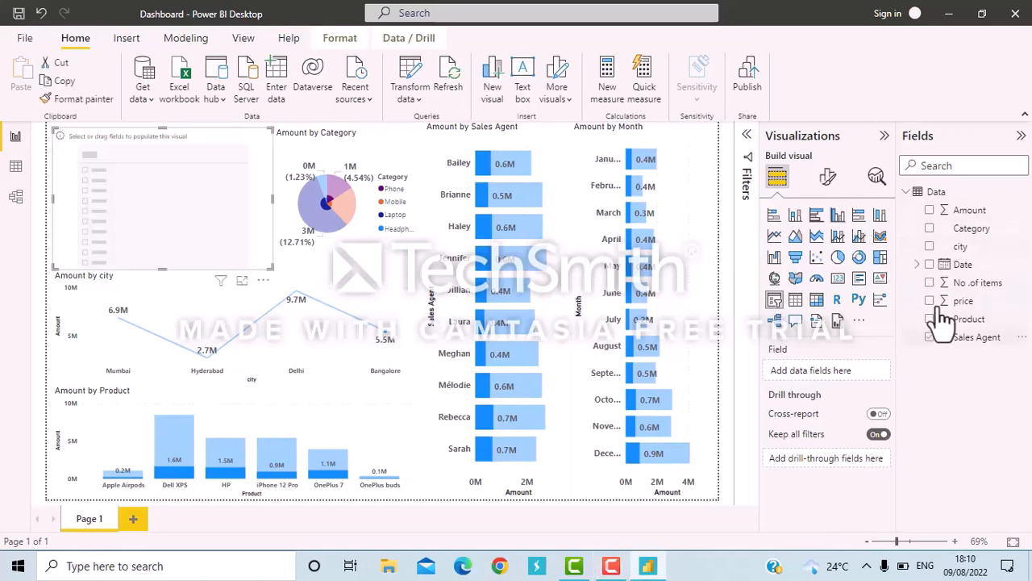
{"action": "left_click", "coordinate": [916, 265]}
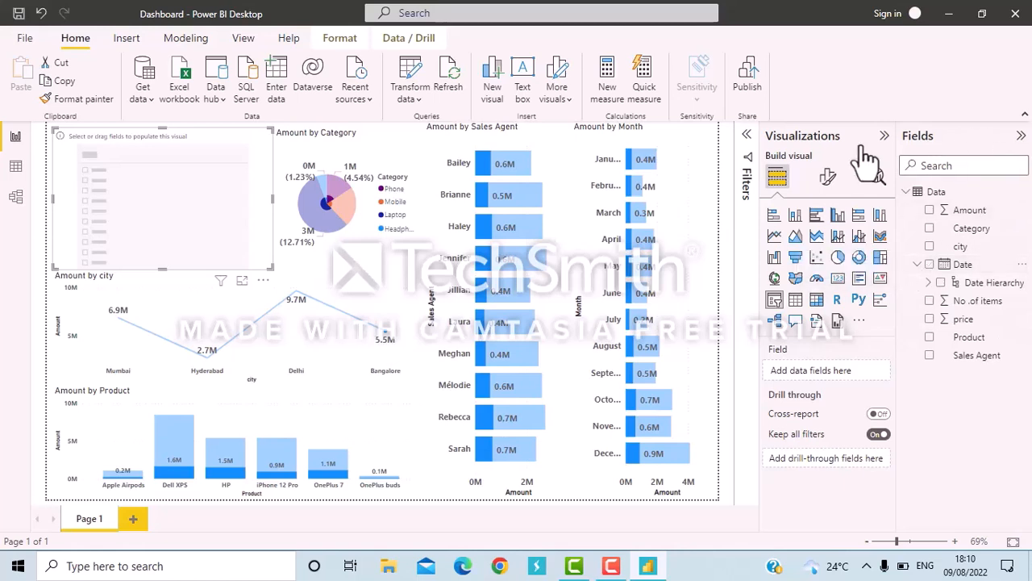
{"action": "left_click", "coordinate": [930, 283]}
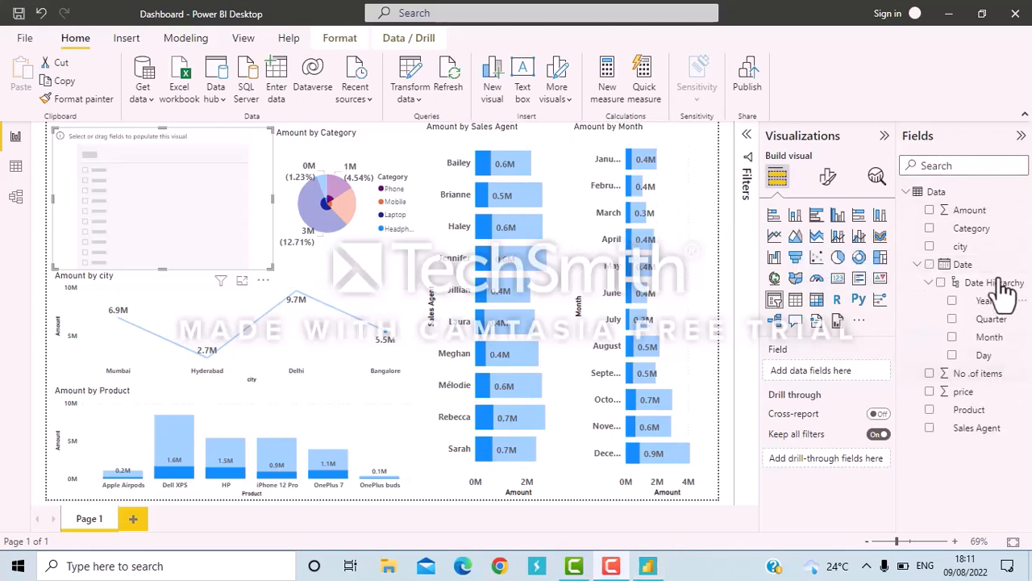
{"action": "left_click", "coordinate": [953, 338]}
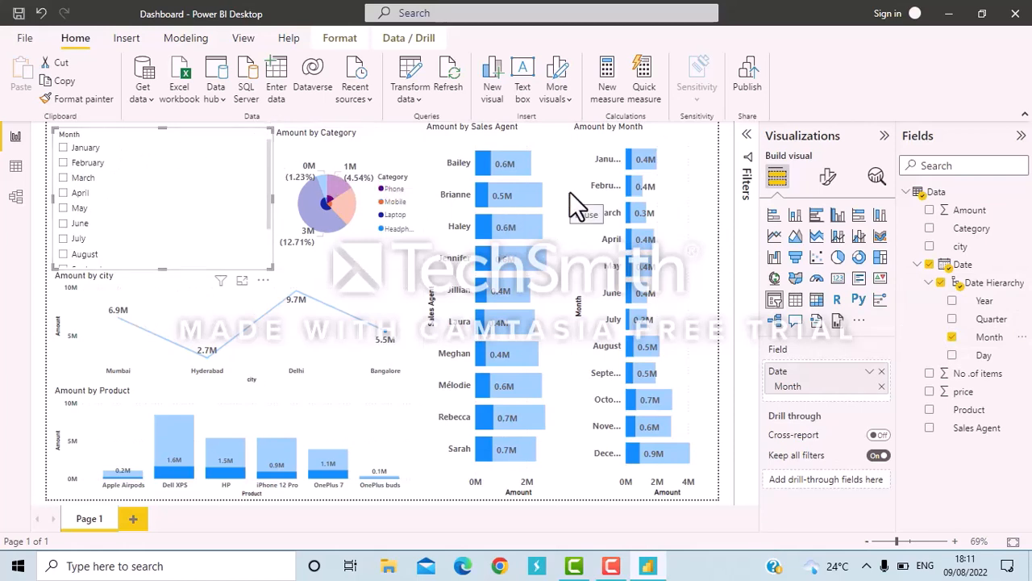
Set the Month slicer's orientation to Horizontal.
{"action": "left_click", "coordinate": [828, 179]}
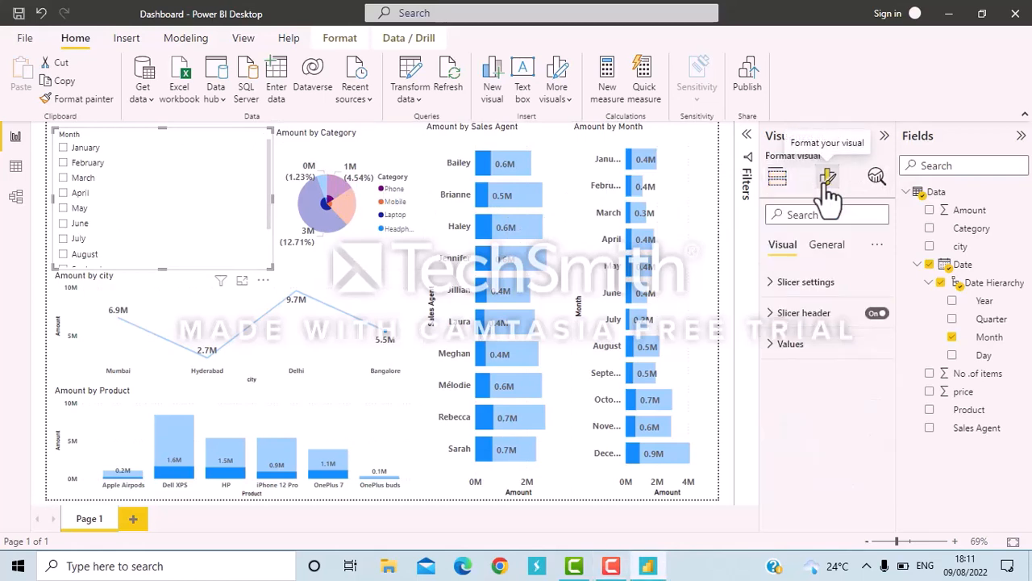
{"action": "left_click", "coordinate": [791, 286]}
{"action": "left_click", "coordinate": [823, 355]}
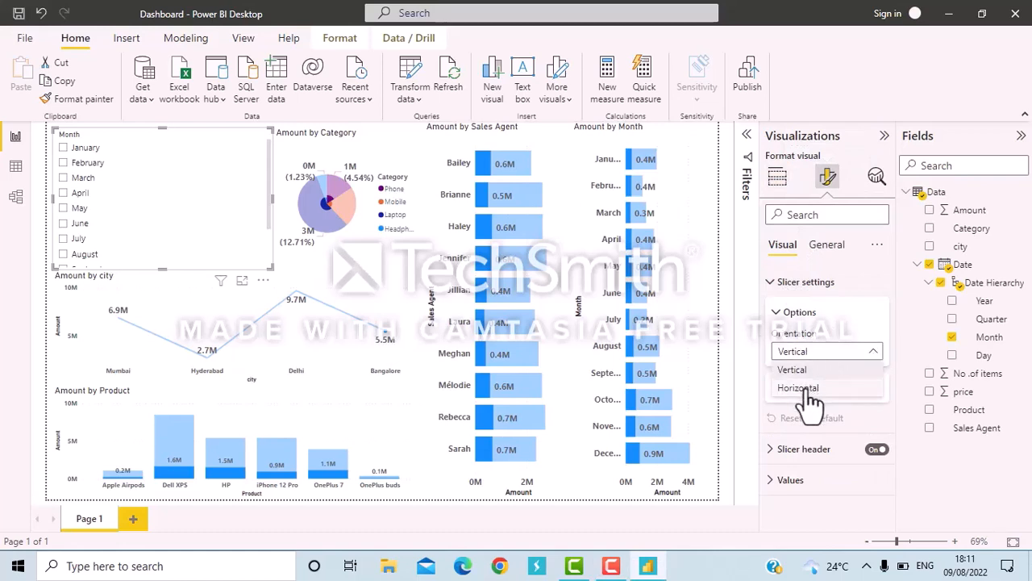
{"action": "left_click", "coordinate": [811, 399]}
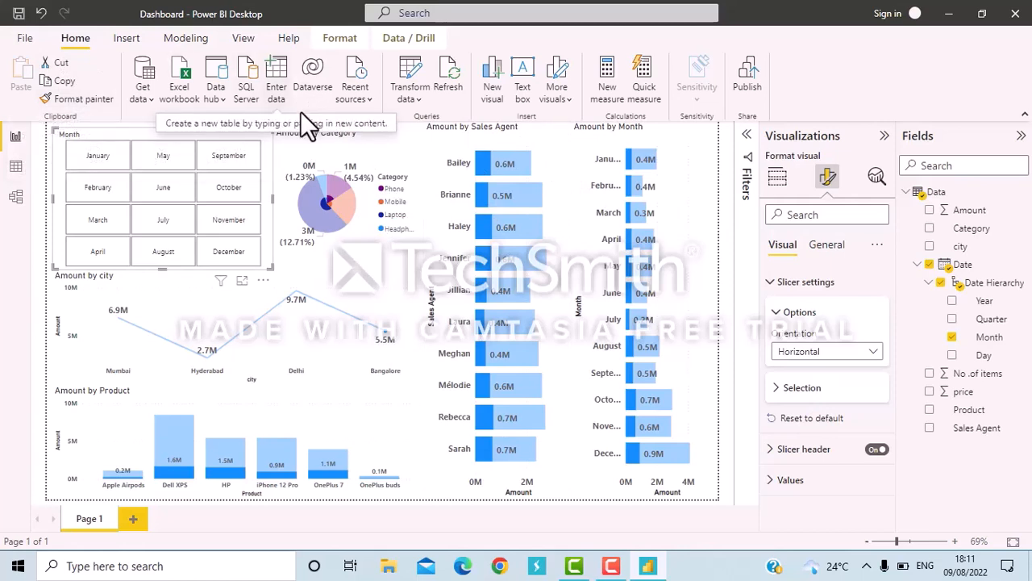
Copy the Amount by Category pie chart's formatting to the Month slicer with the Format painter.
{"action": "left_click", "coordinate": [323, 155]}
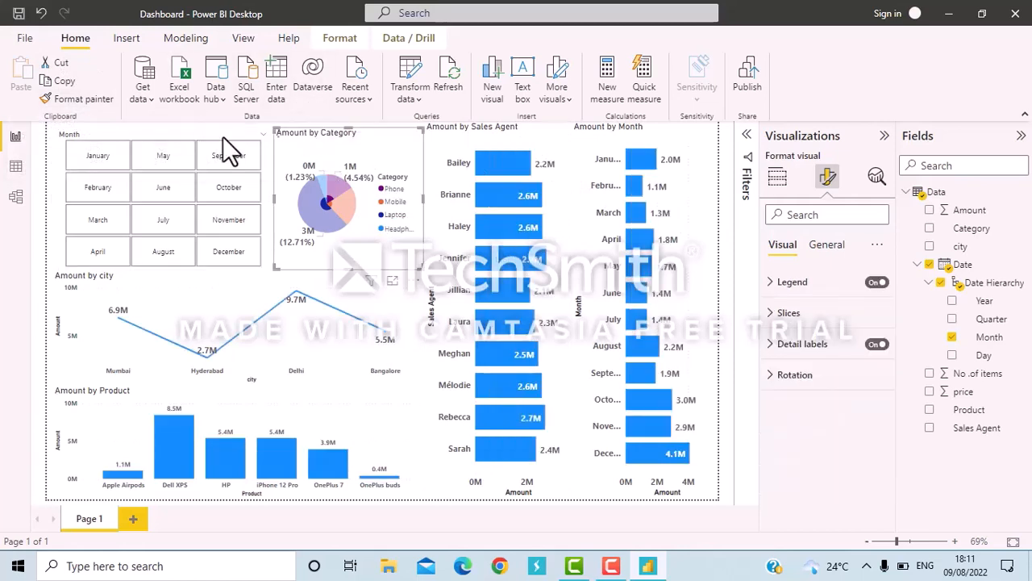
{"action": "left_click", "coordinate": [66, 101]}
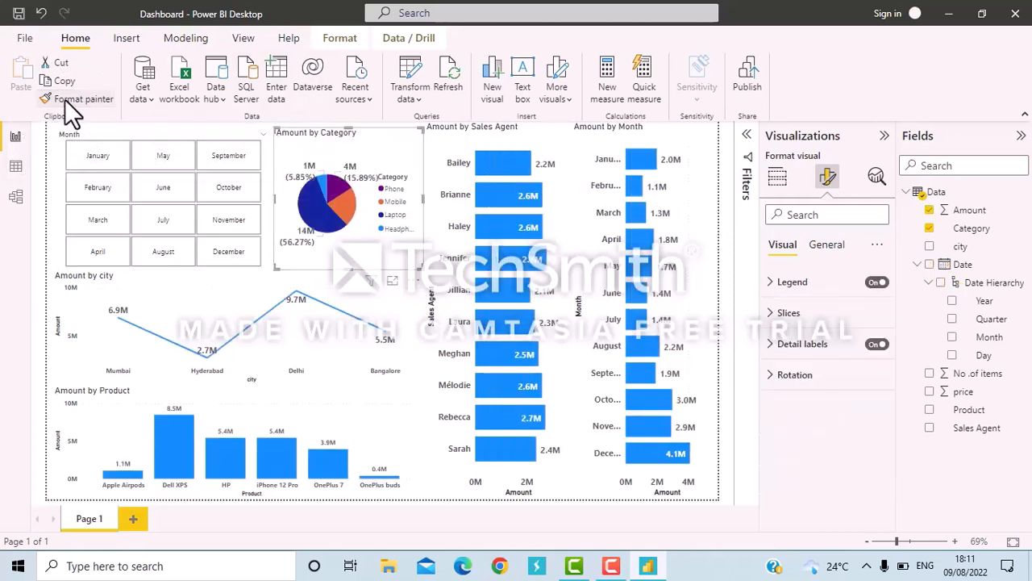
{"action": "left_click", "coordinate": [151, 142]}
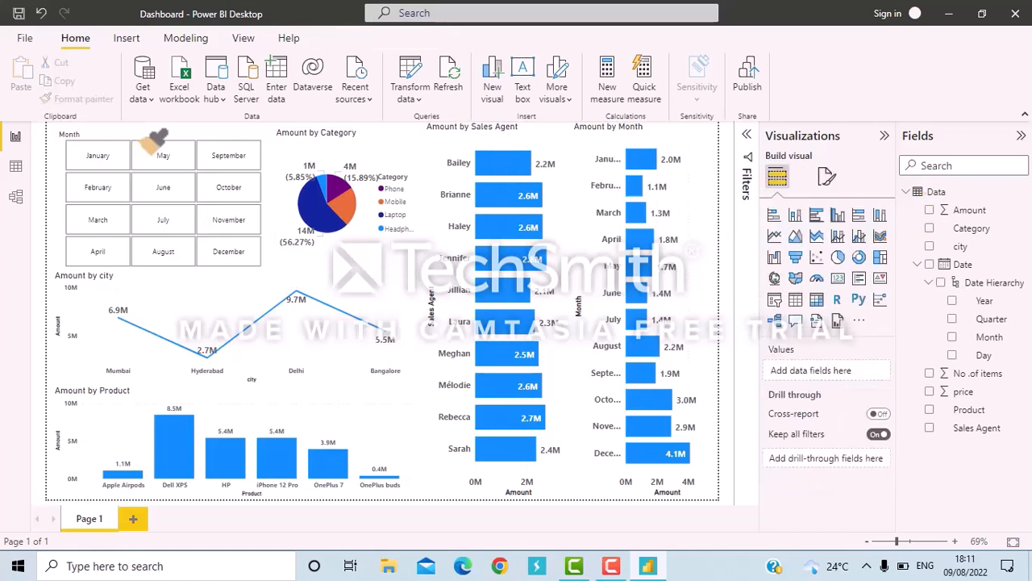
{"action": "left_click", "coordinate": [335, 169]}
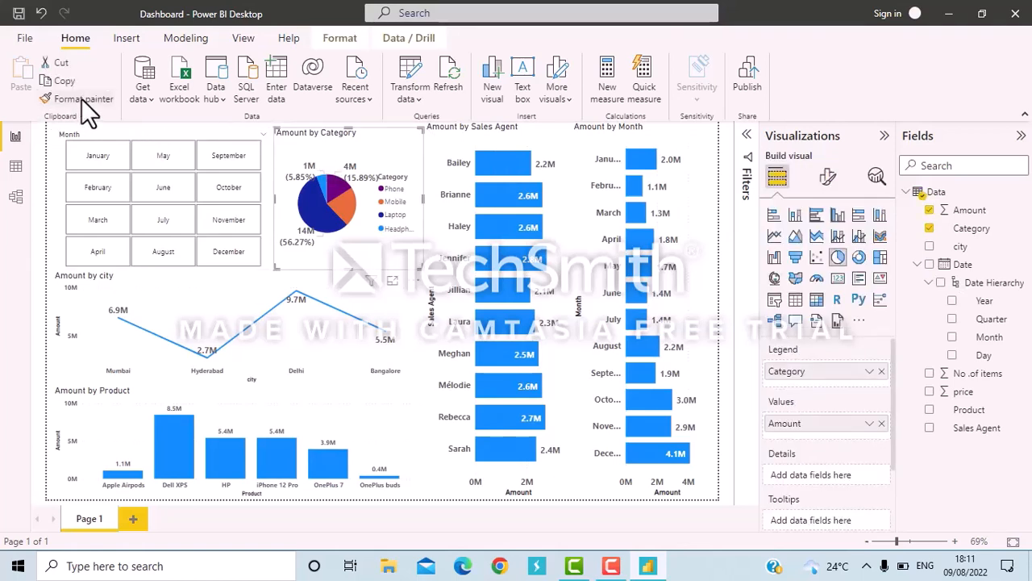
{"action": "left_click", "coordinate": [82, 98]}
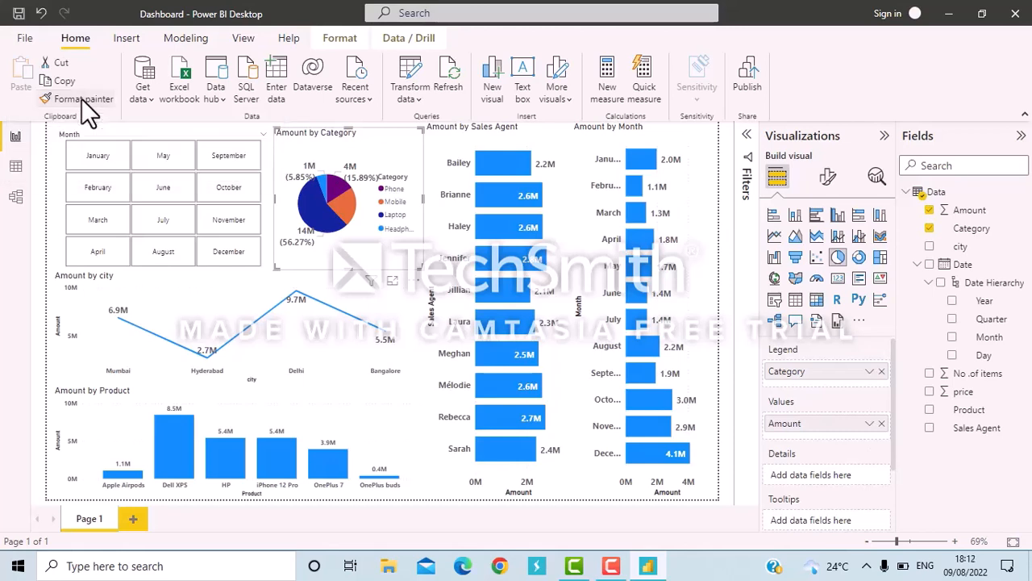
{"action": "left_click", "coordinate": [117, 145]}
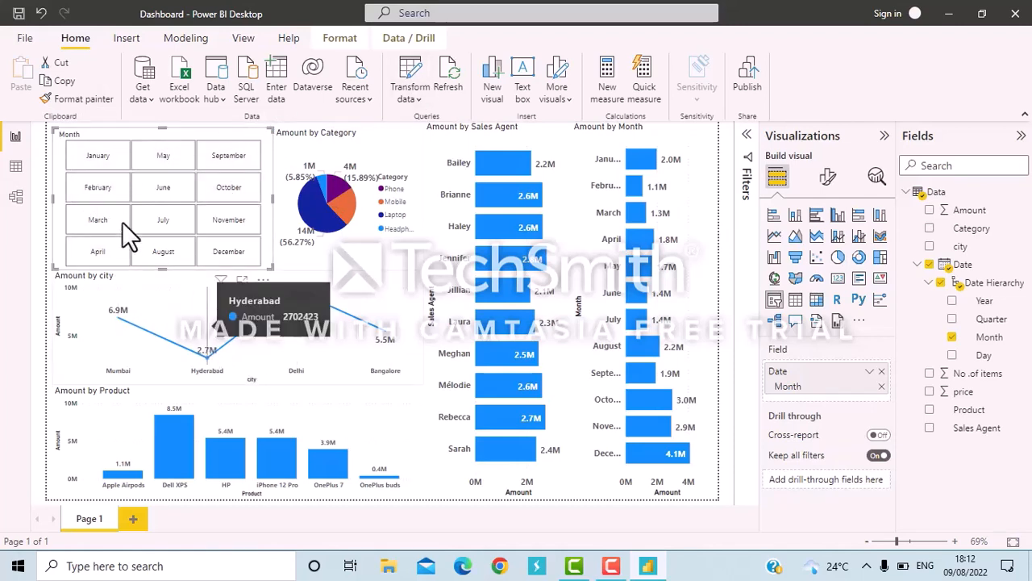
Try the built-in Divergent theme on the report.
{"action": "left_click", "coordinate": [249, 36]}
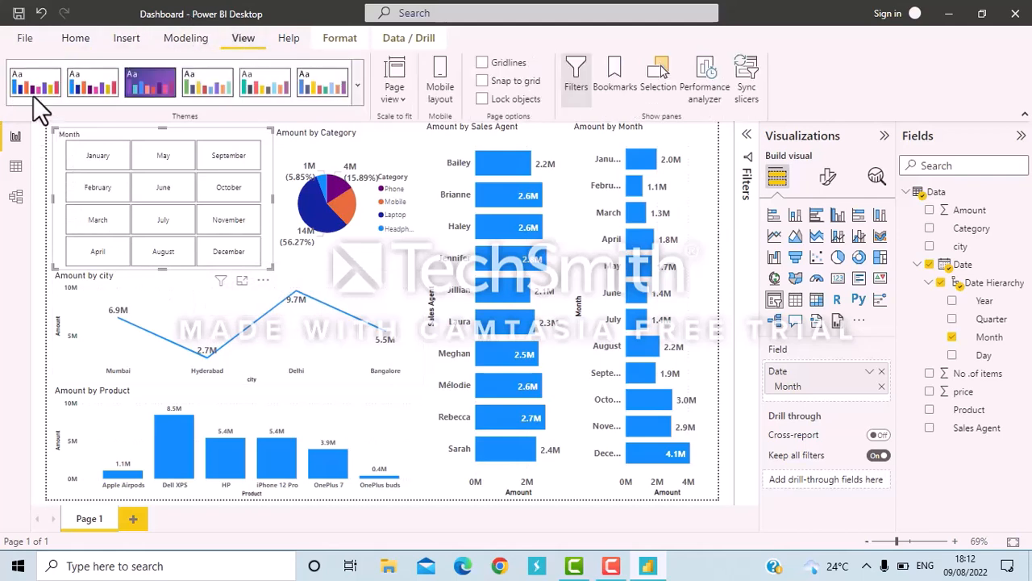
{"action": "left_click", "coordinate": [355, 104]}
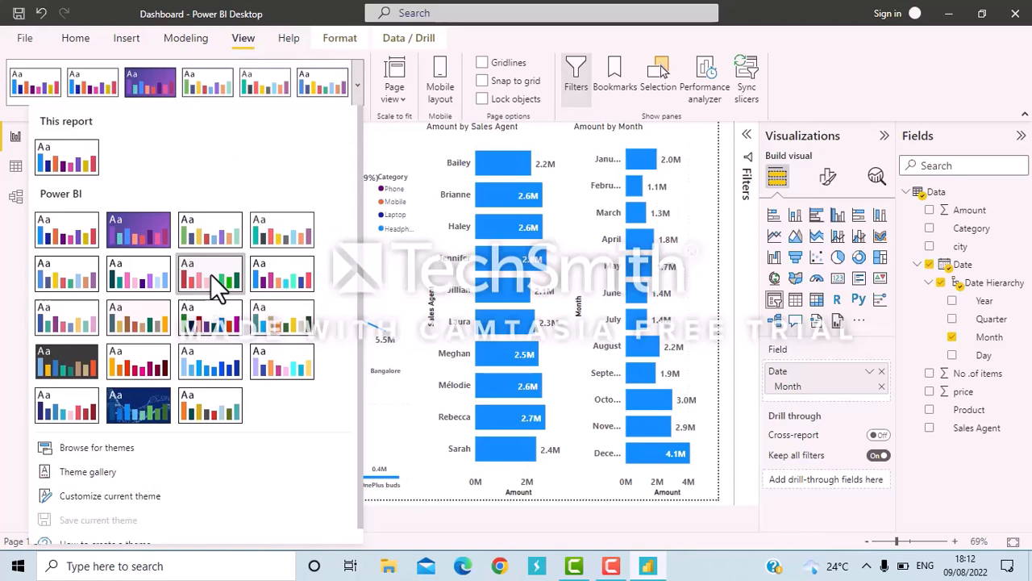
{"action": "key", "text": "Escape"}
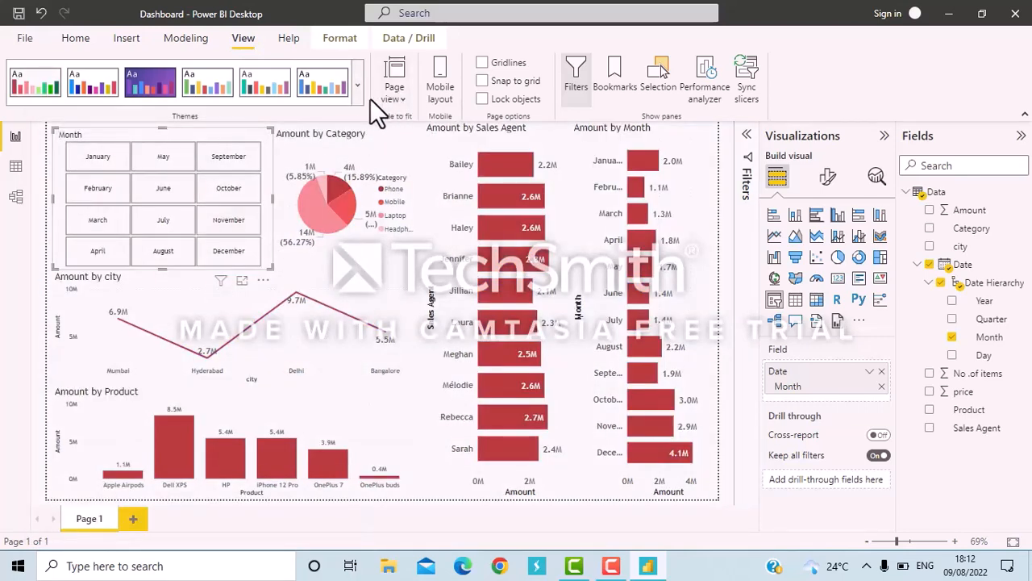
Change the report theme to the built-in one with teal, light blue, tan and orange data colours.
{"action": "left_click", "coordinate": [356, 87]}
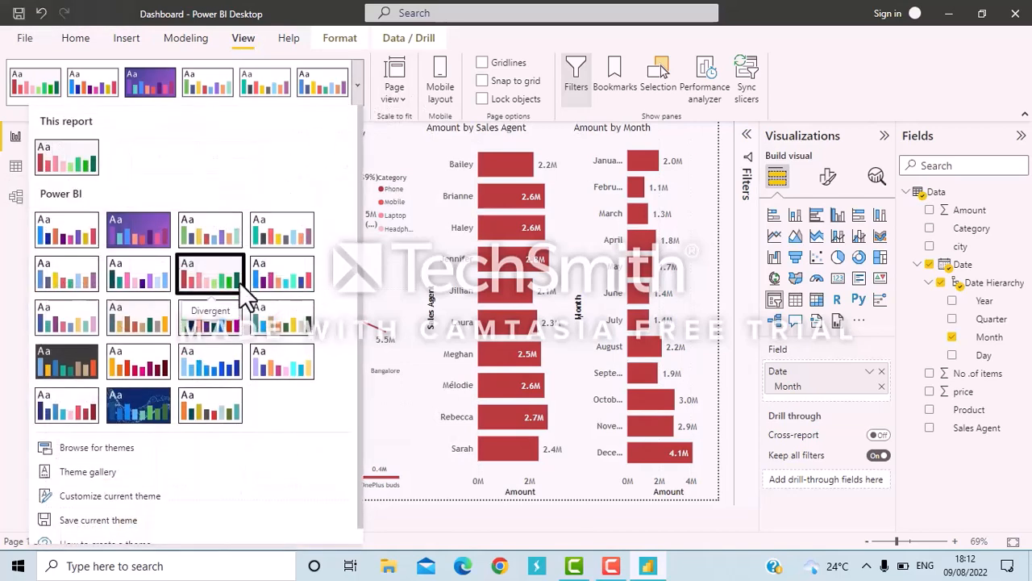
{"action": "left_click", "coordinate": [275, 332]}
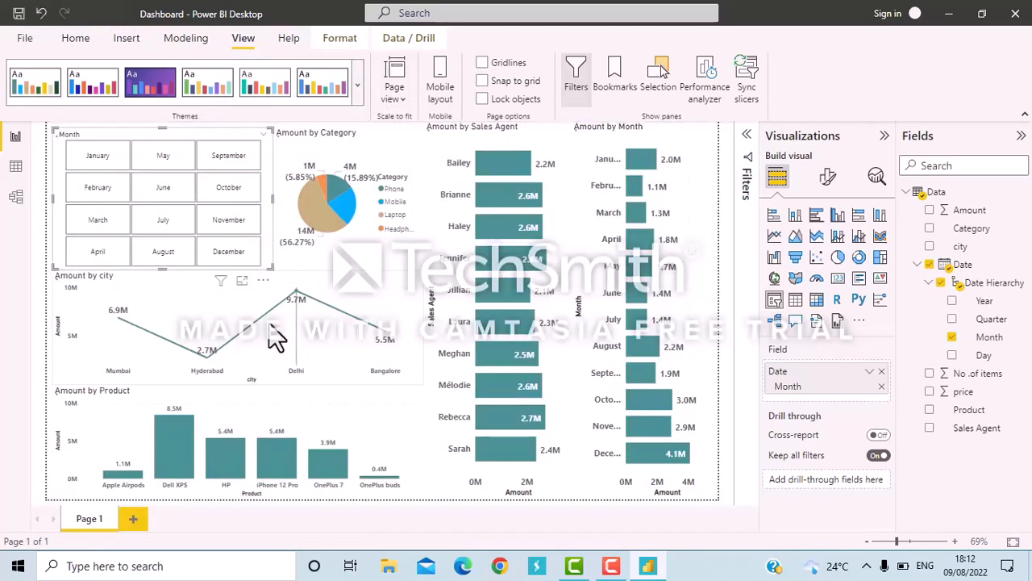
{"action": "left_click", "coordinate": [357, 87]}
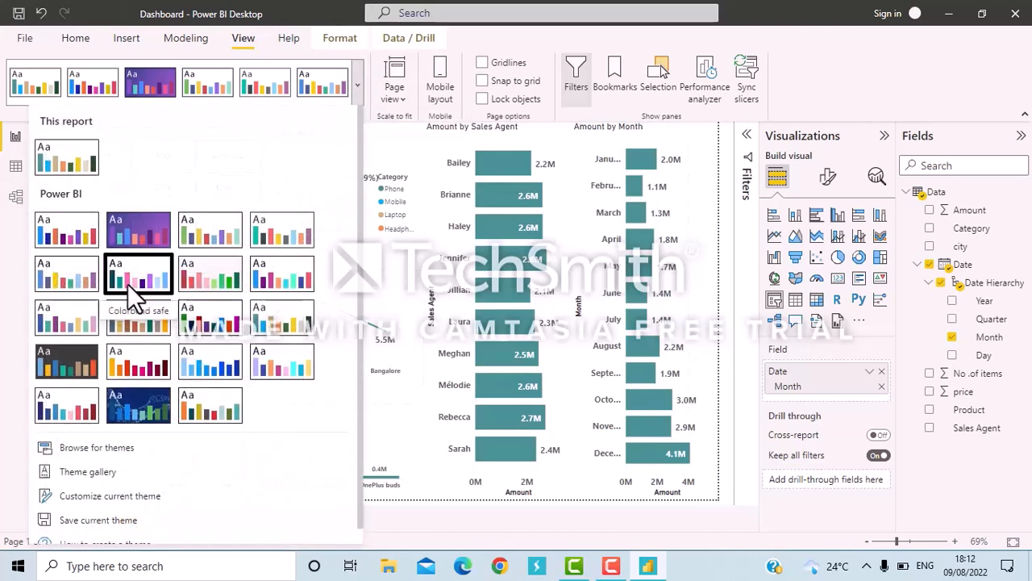
{"action": "left_click", "coordinate": [76, 289]}
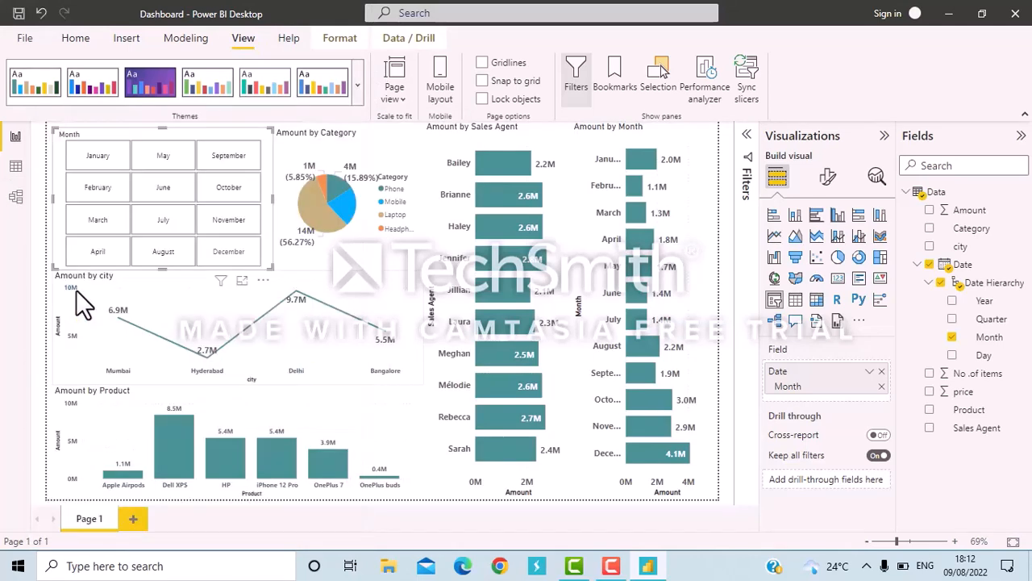